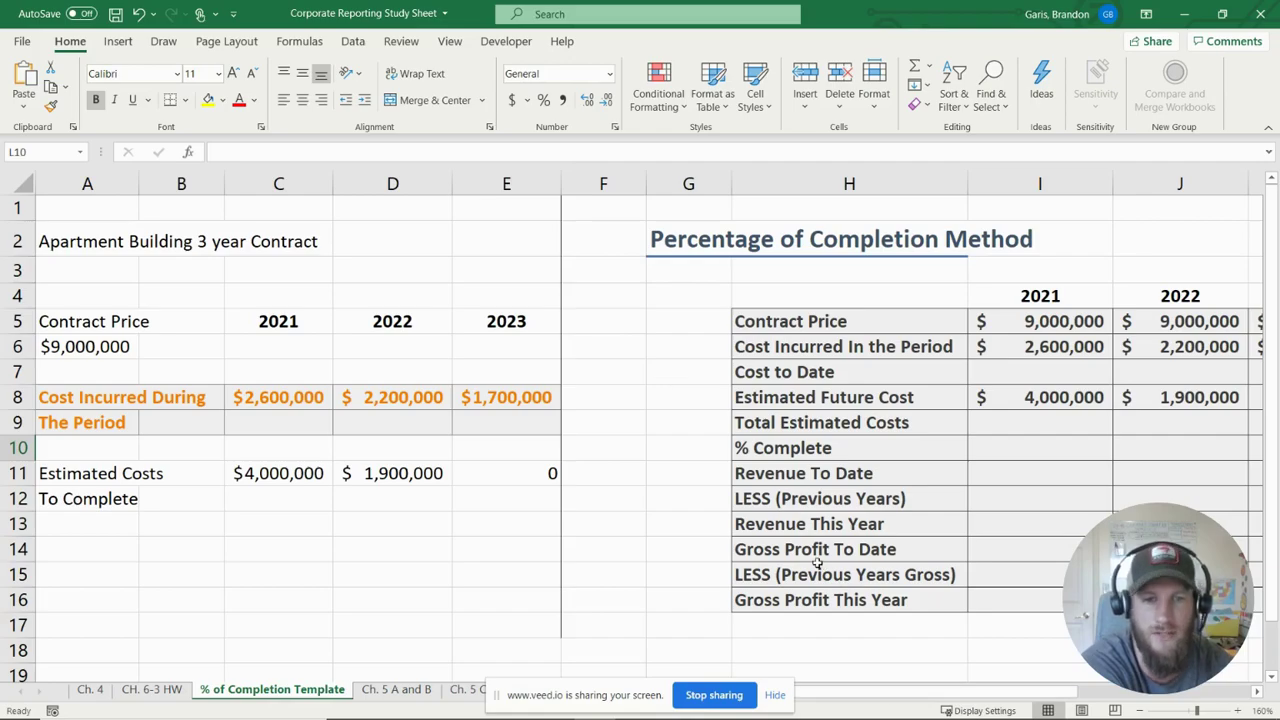
scroll(829, 676, right, 1)
scroll(829, 676, left, 1)
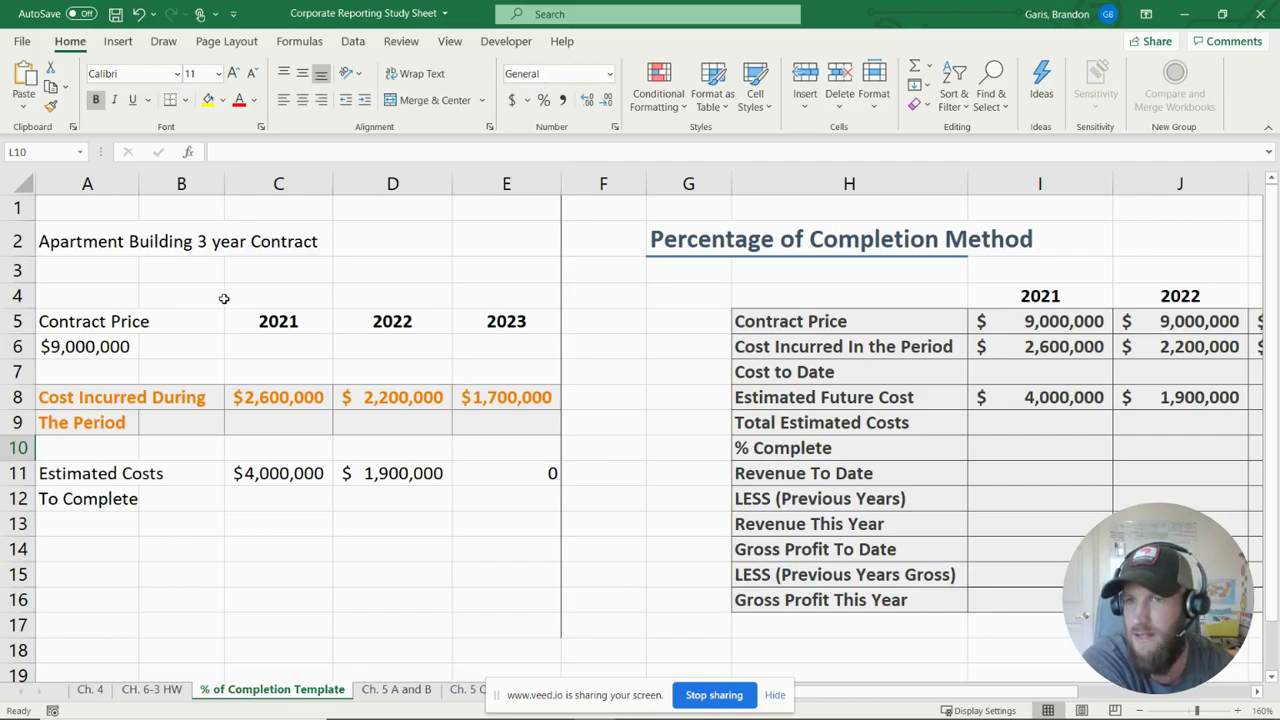
click(87, 245)
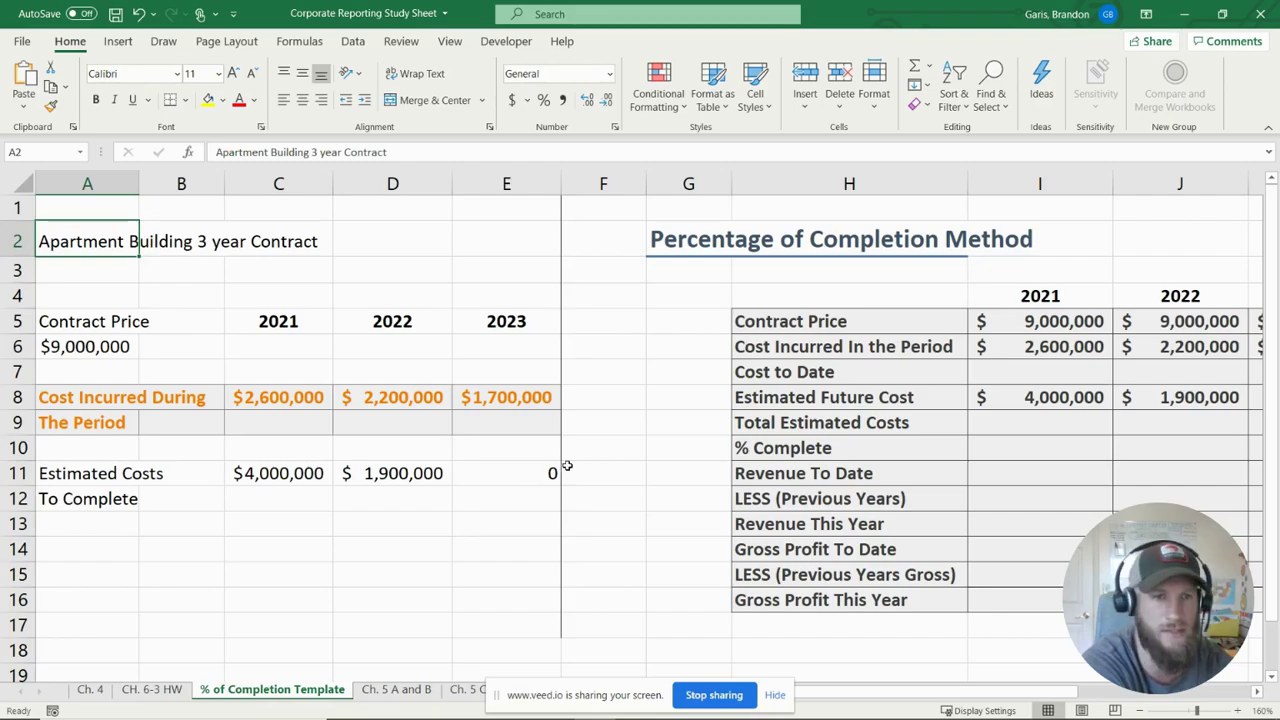
Enter 2600000 as the 2021 Cost to Date in the Percentage of Completion table.
drag(830, 692, 912, 688)
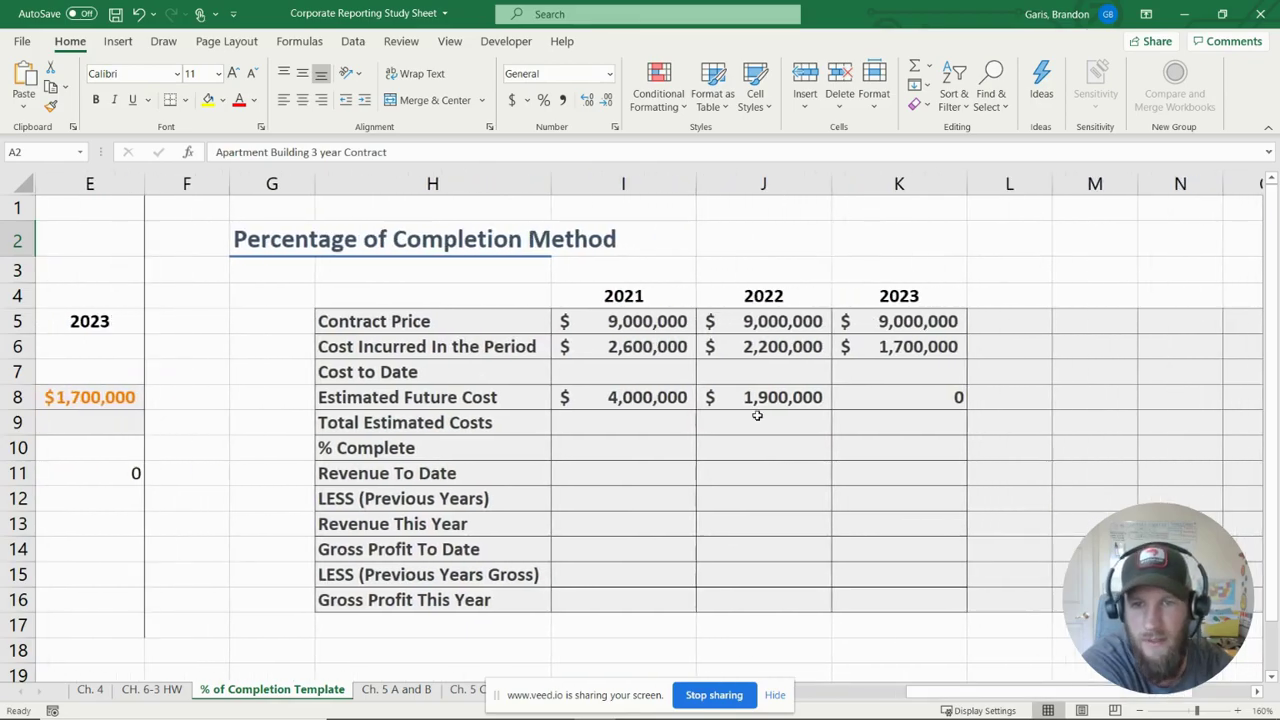
click(619, 375)
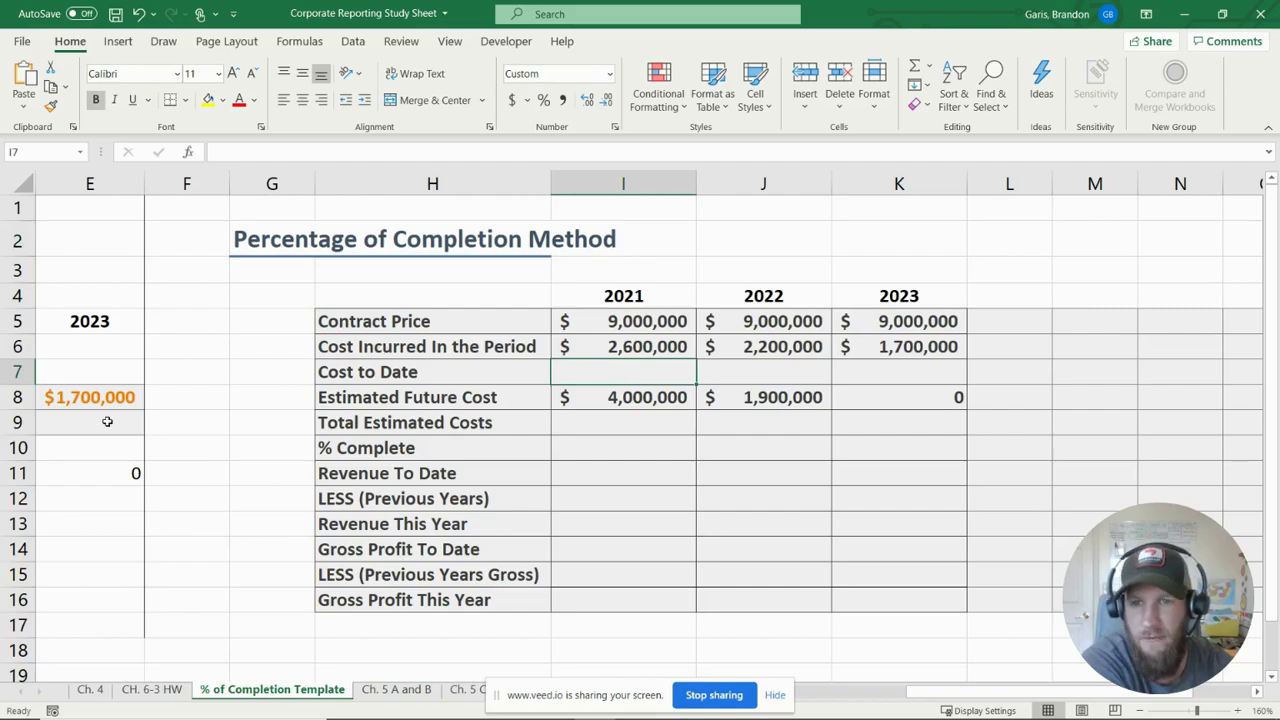
drag(918, 695, 888, 695)
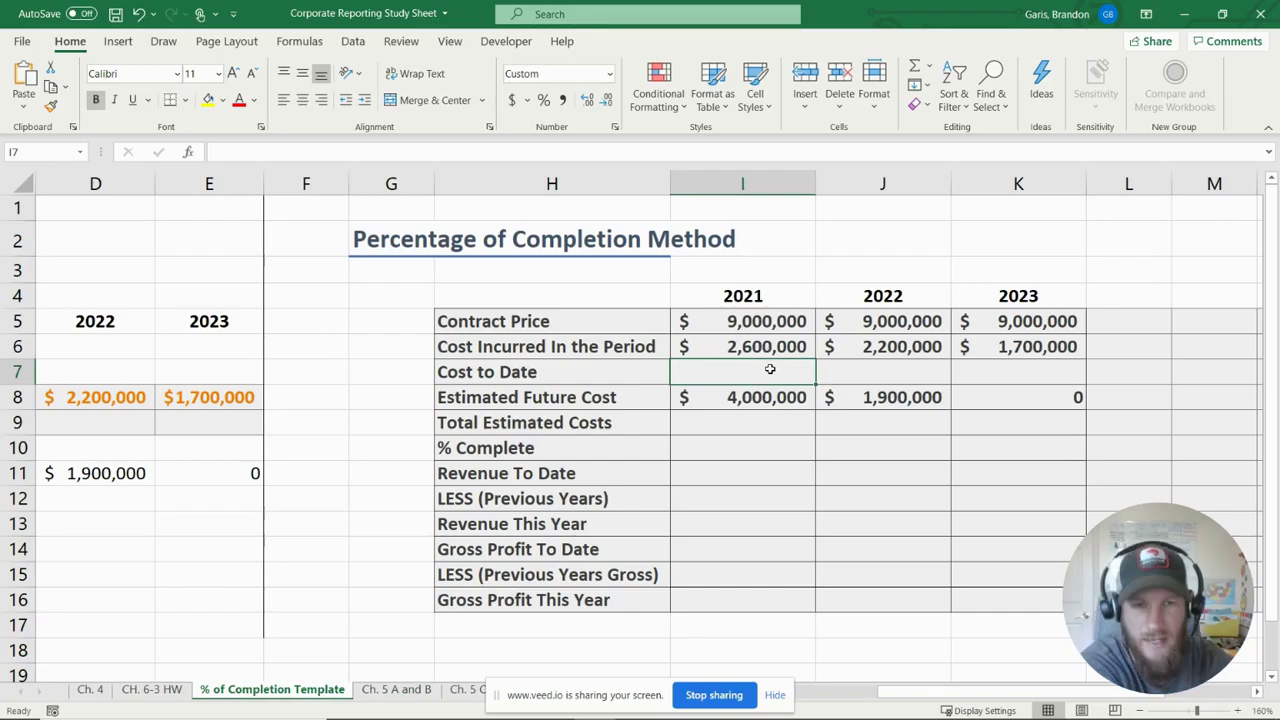
text(2,60)
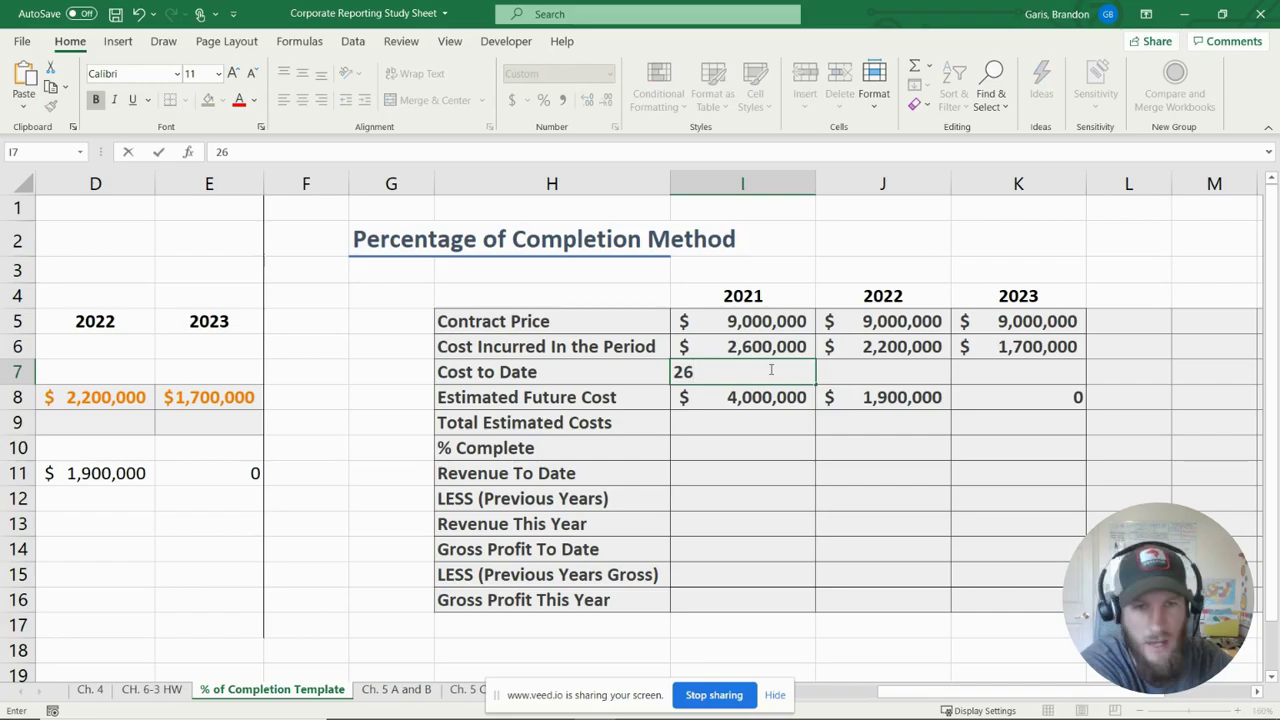
text(0,000)
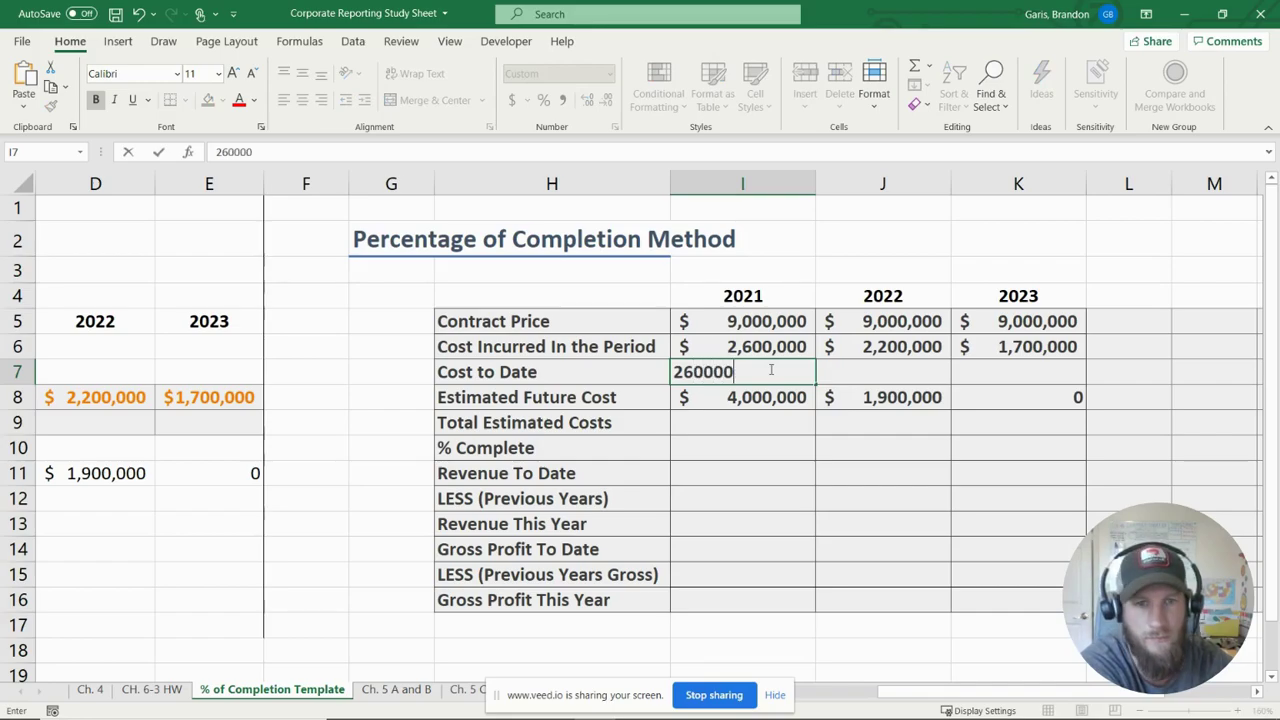
key(Return)
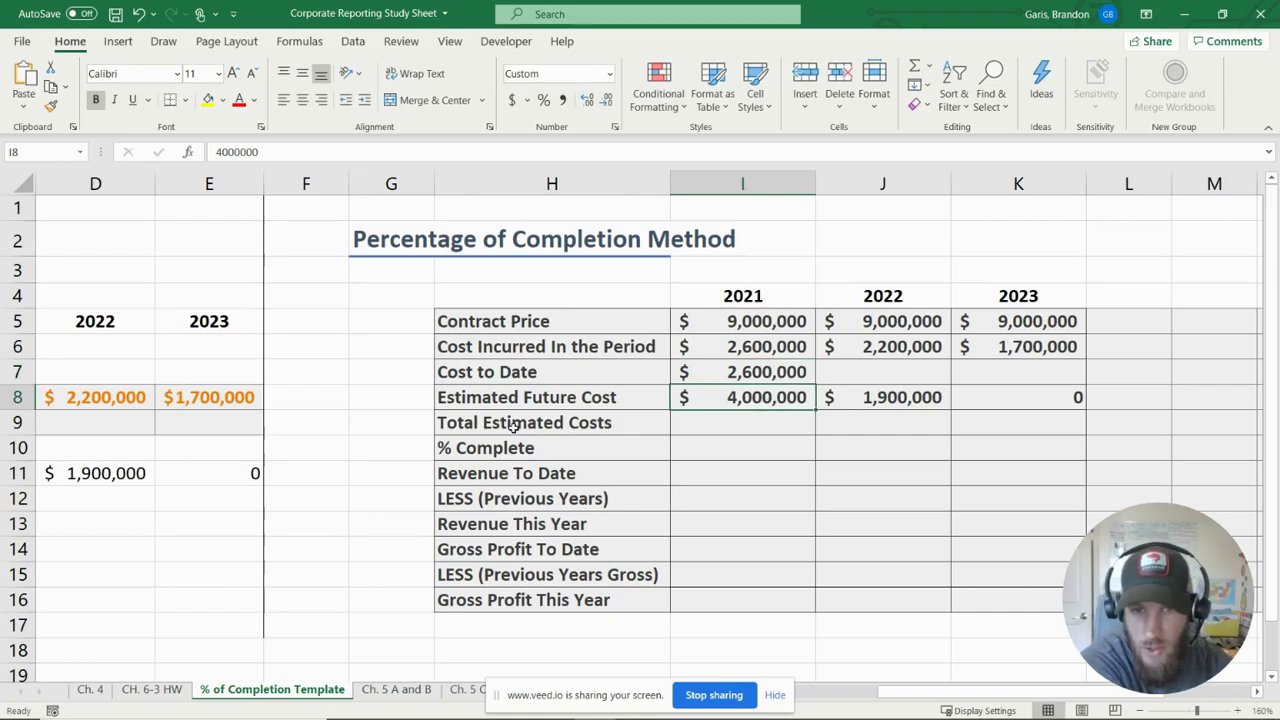
Enter 6,600,000 as the 2021 Total Estimated Costs.
click(736, 422)
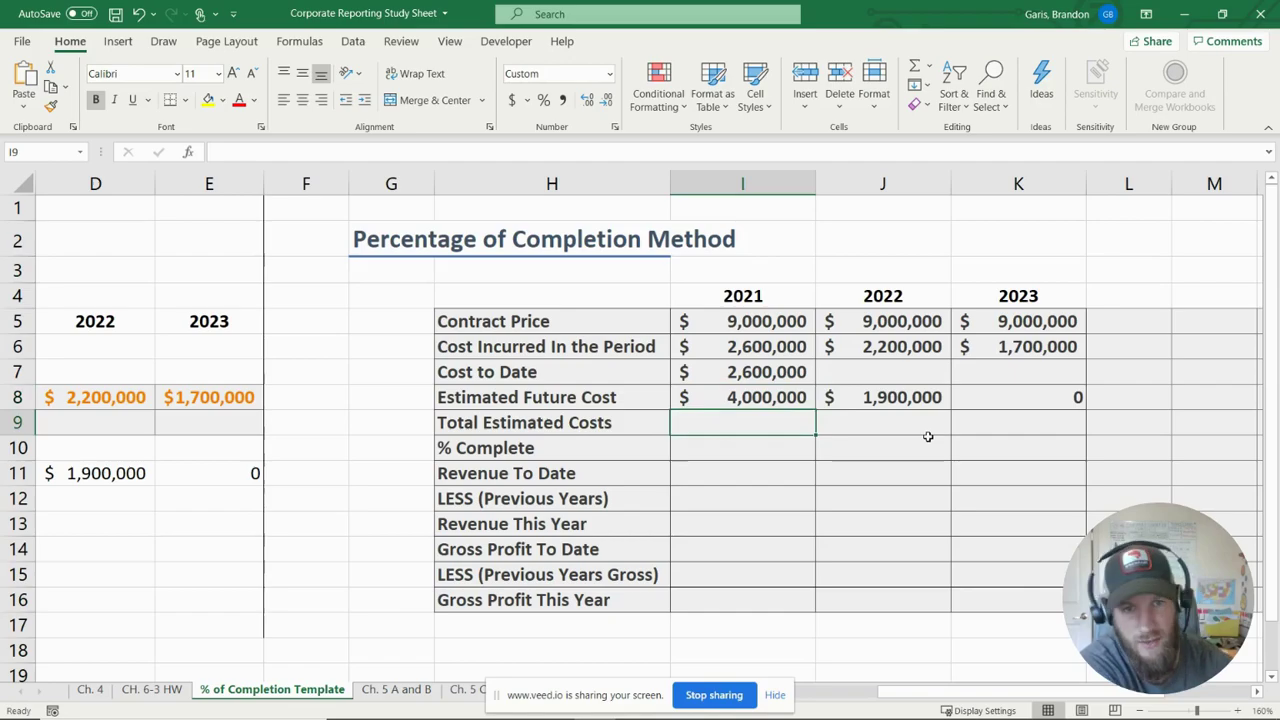
text(6,)
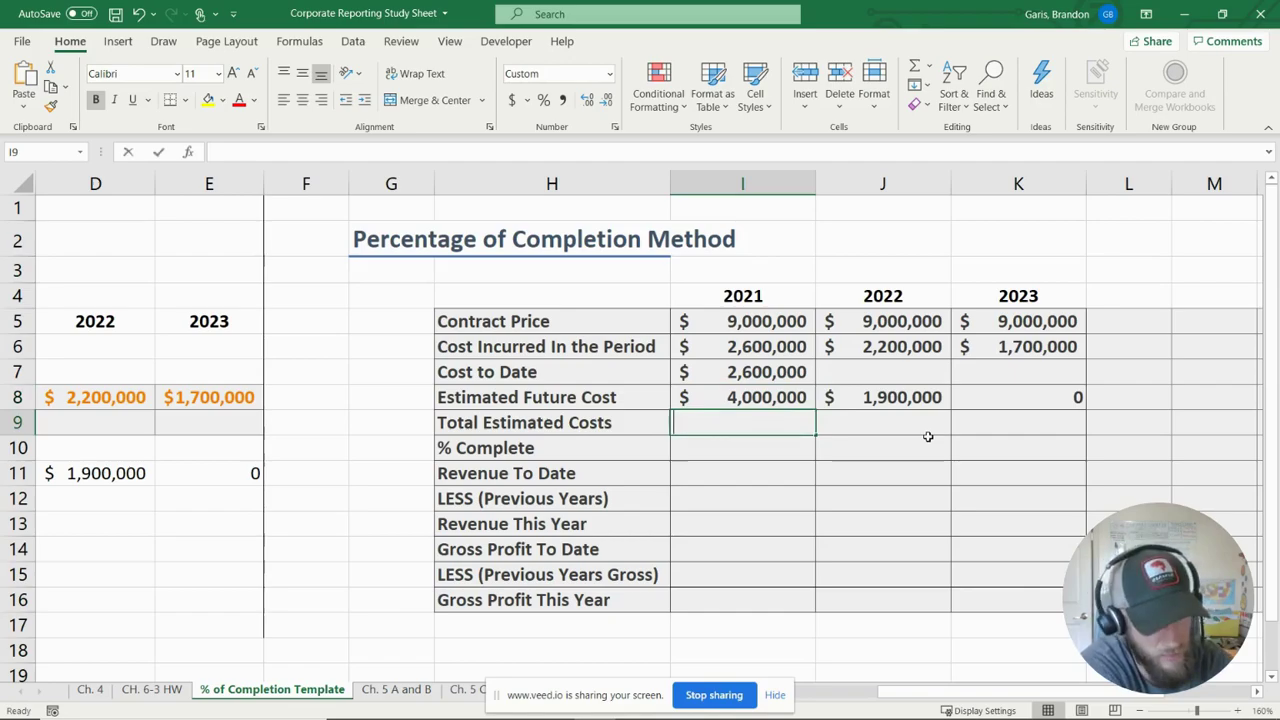
text(6)
text(00,000)
key(Return)
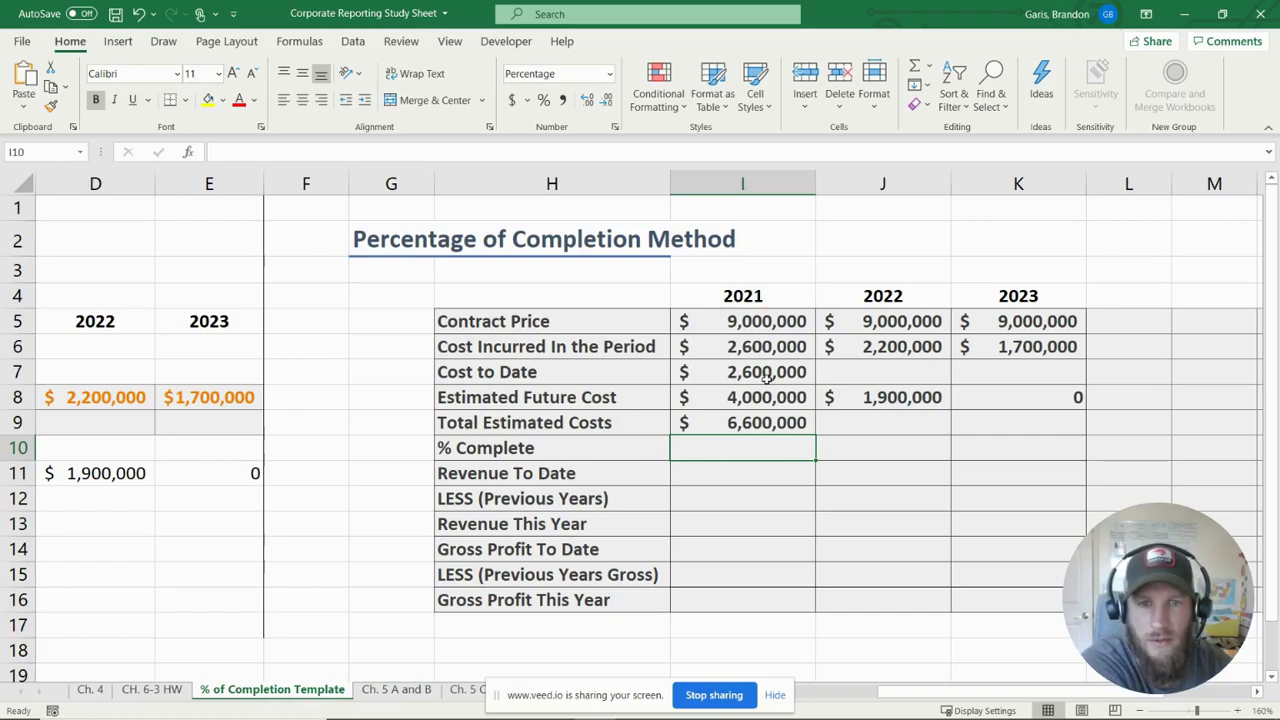
Calculate the 2021 % Complete with =2600000/I9 and display it with two decimal places.
text(=2600000)
key(Return)
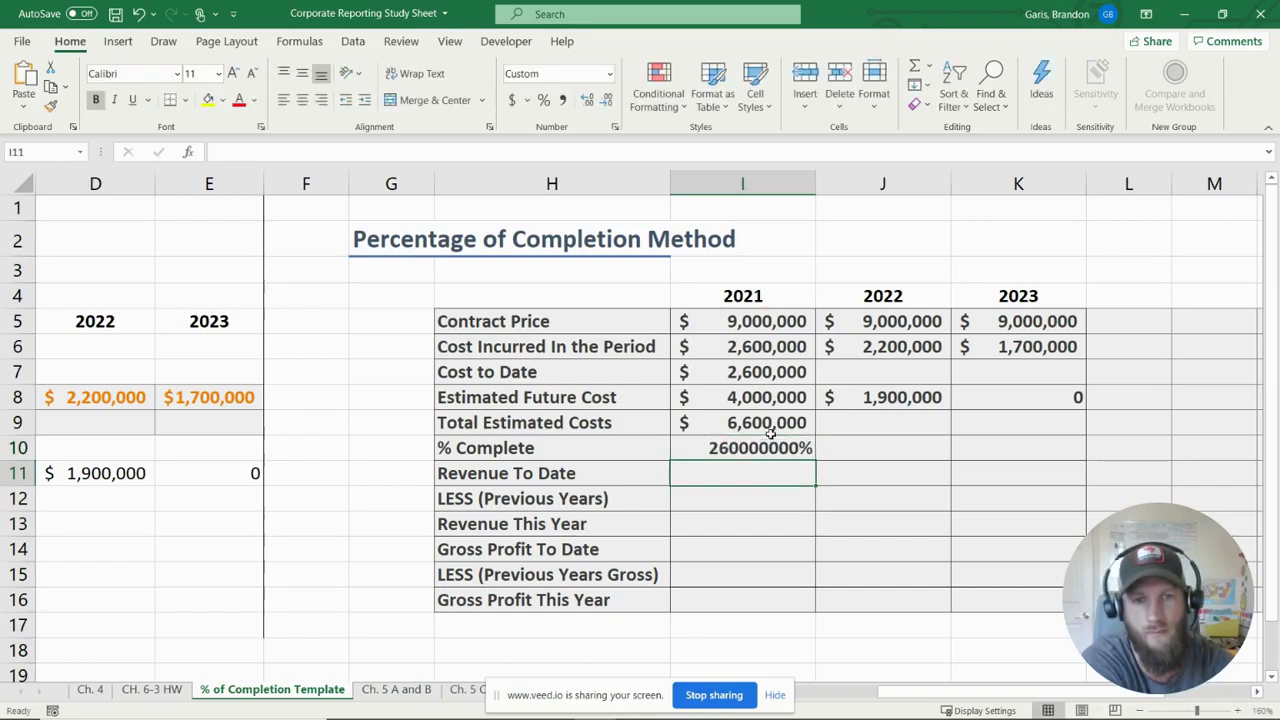
double_click(785, 448)
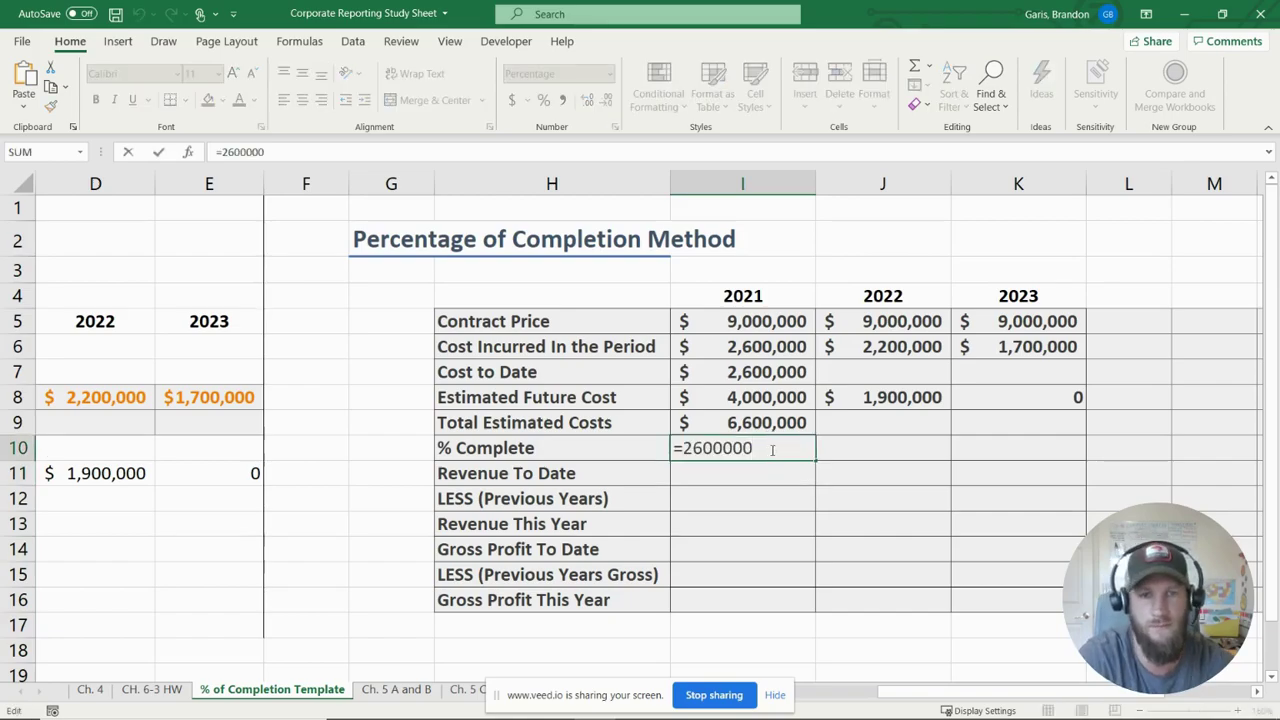
text(/)
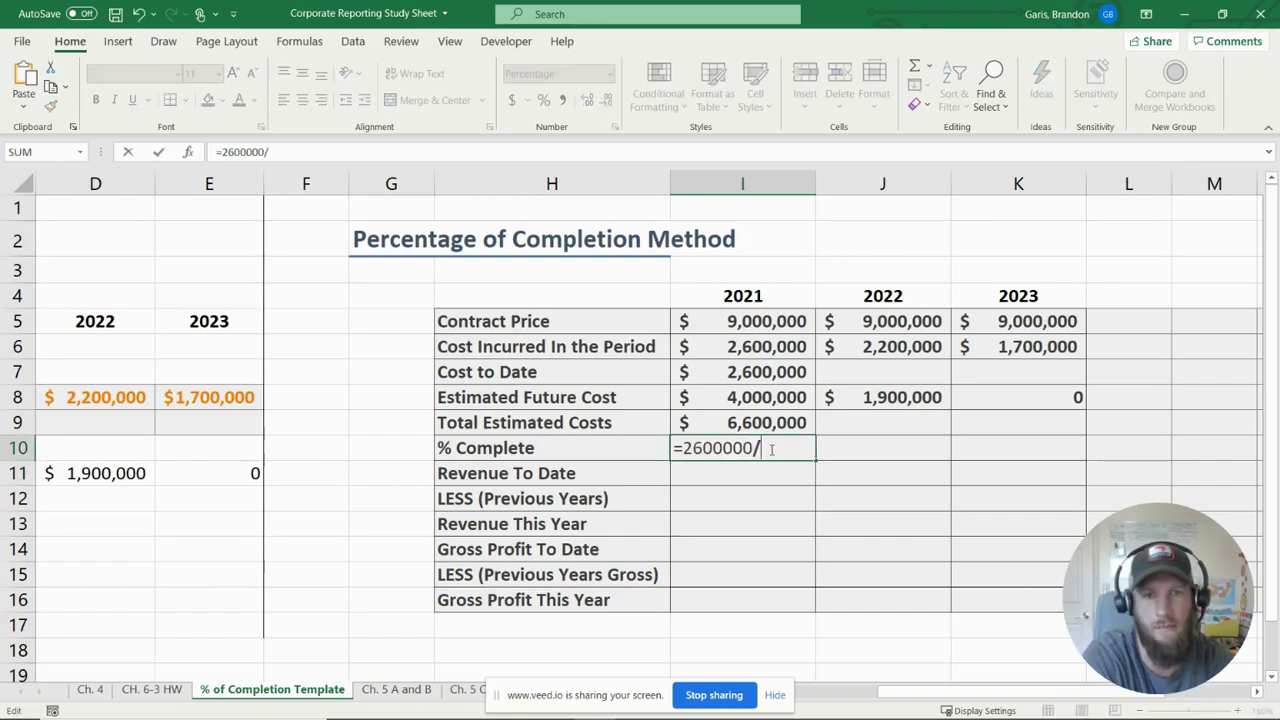
click(768, 422)
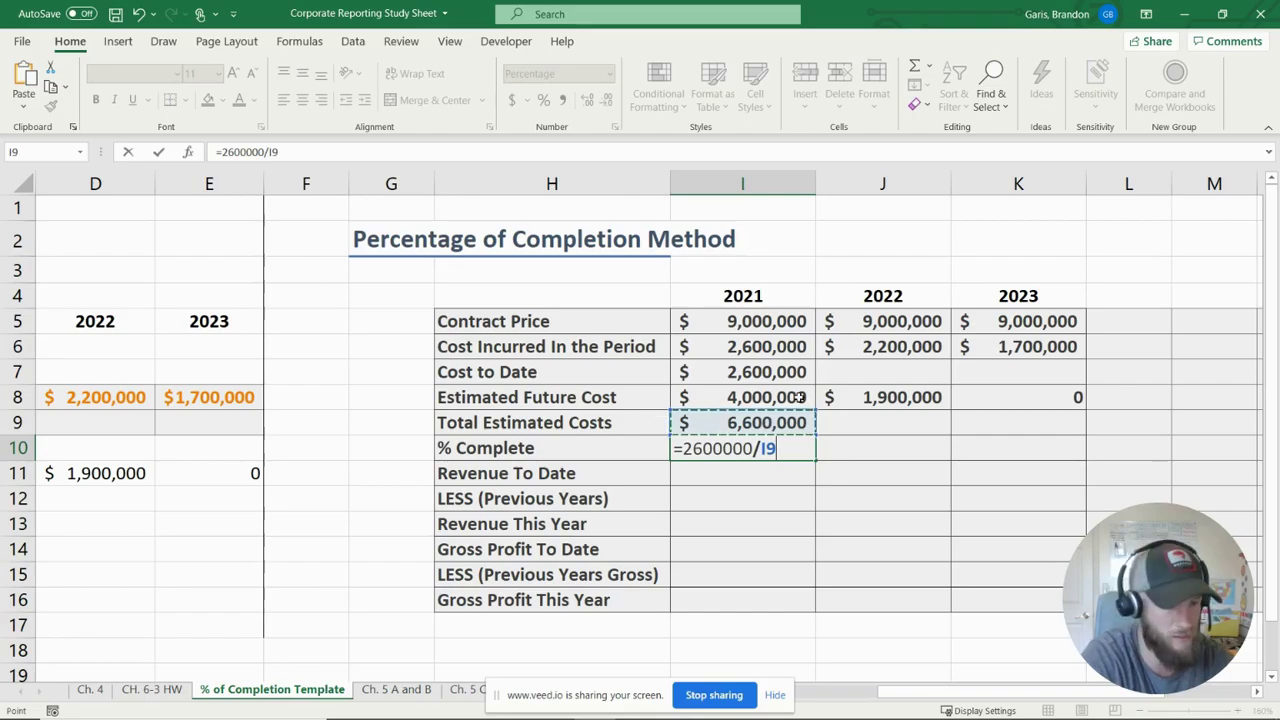
key(Return)
key(Up)
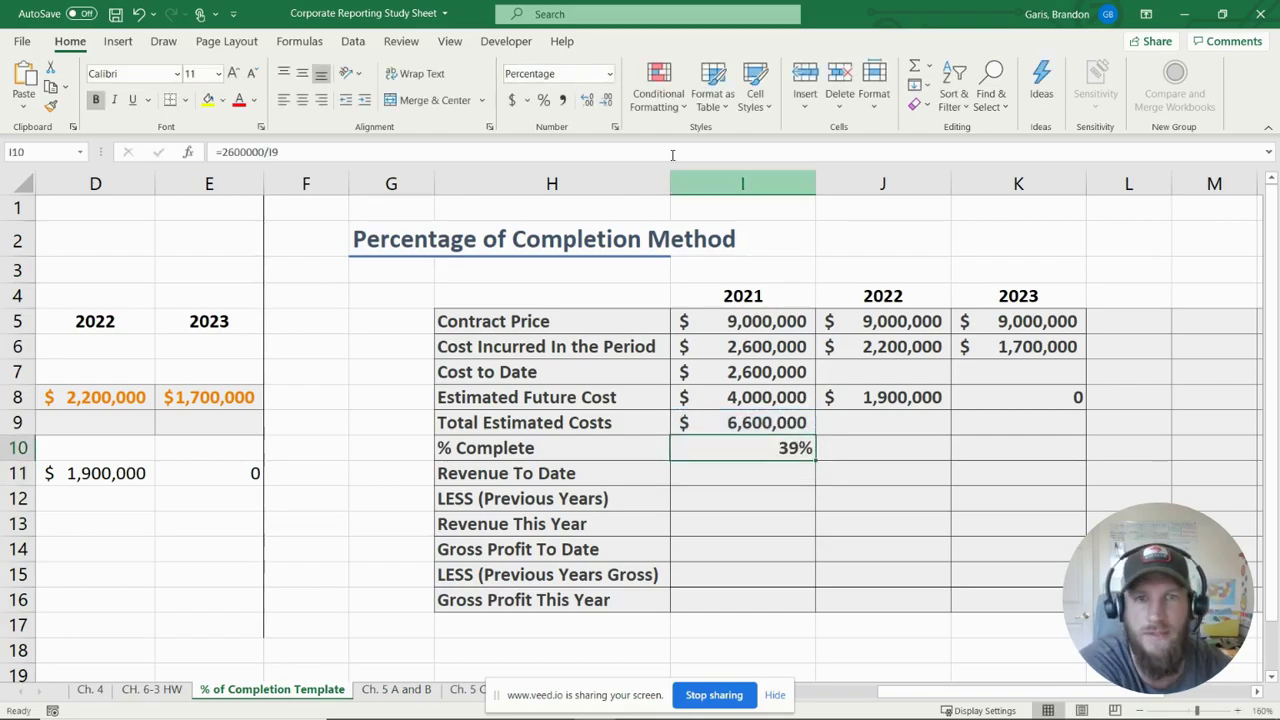
click(588, 102)
click(588, 102)
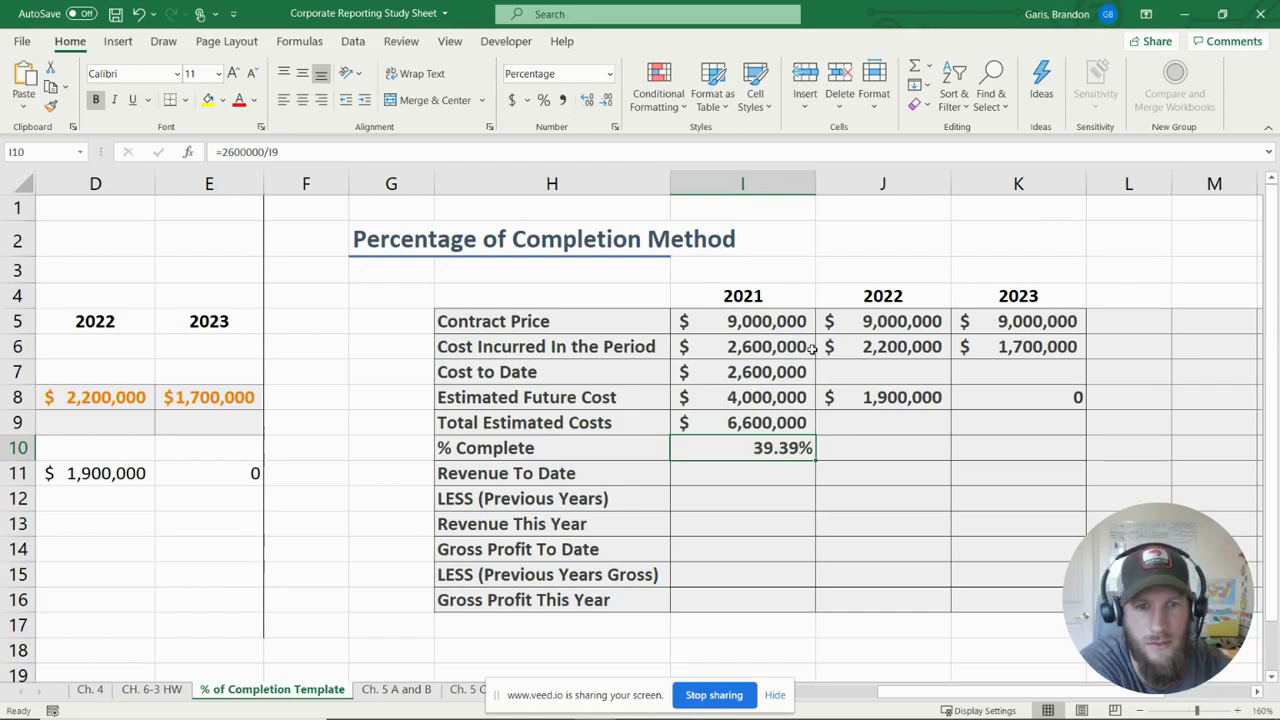
Calculate the 2021 Revenue To Date with PRODUCT, multiplying % Complete (I10) by the Contract Price (I5).
click(776, 477)
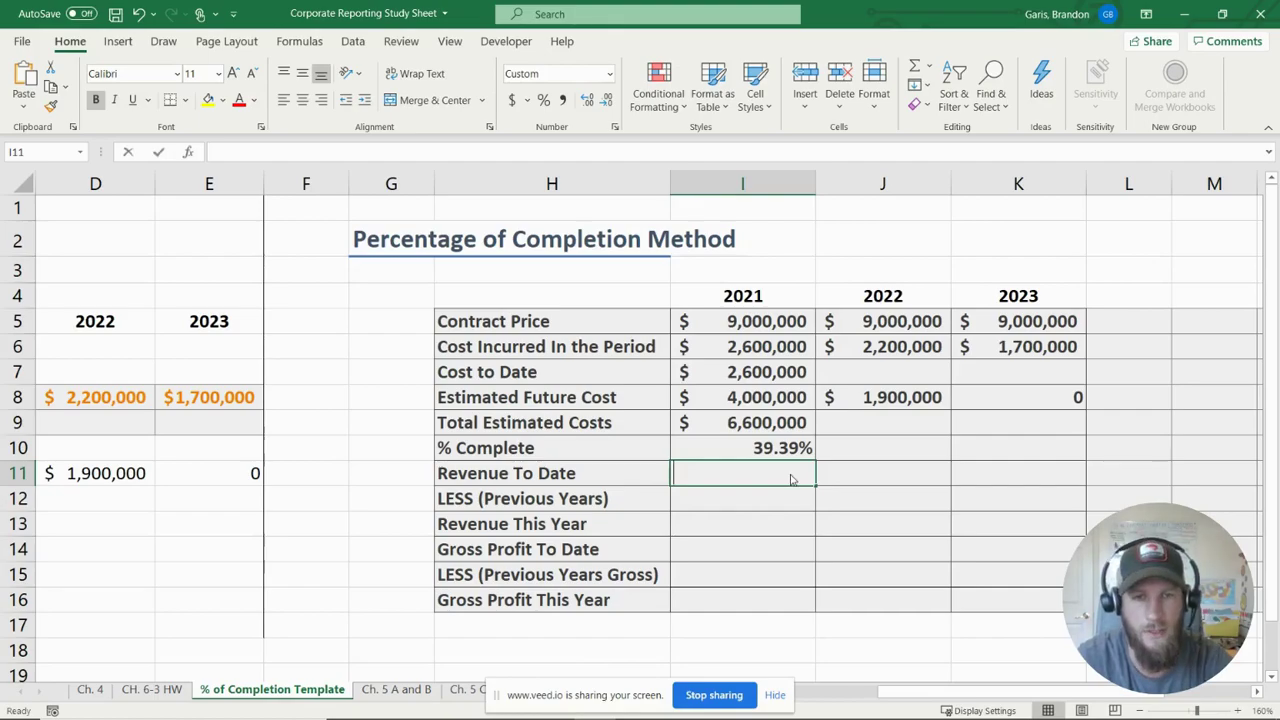
text(=(Pr)
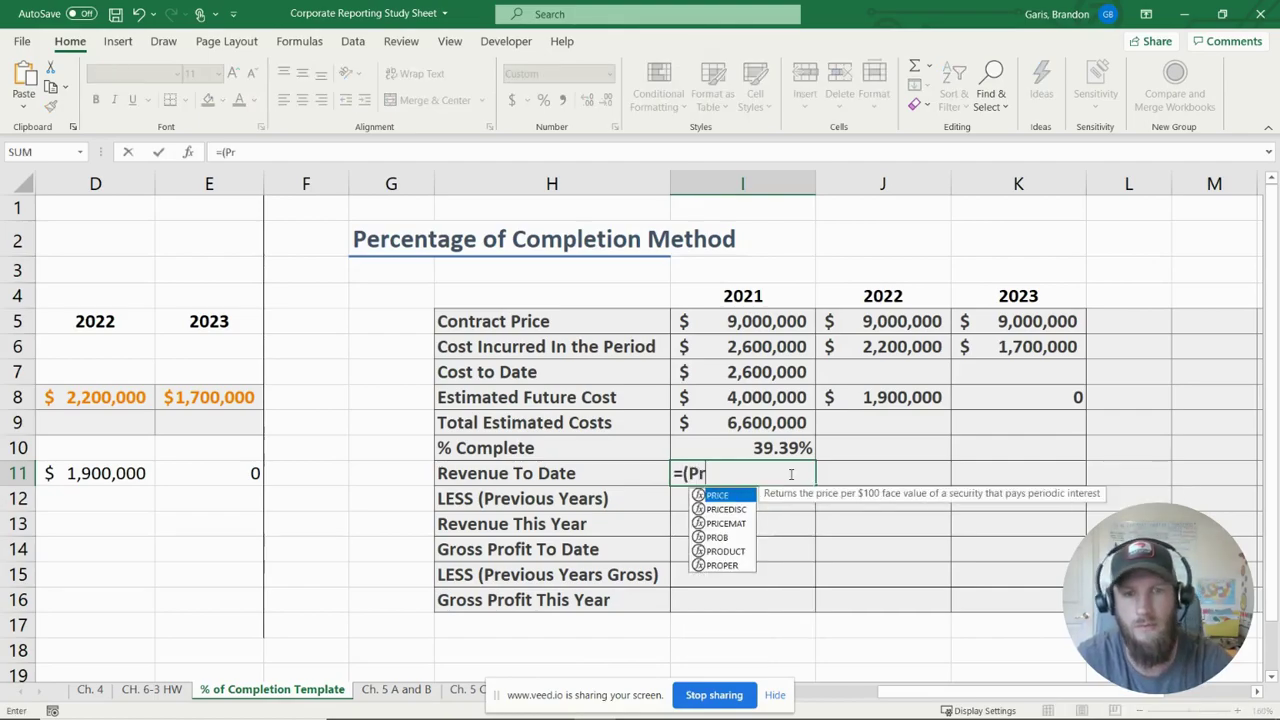
key(BackSpace)
key(BackSpace)
key(BackSpace)
text(uct)
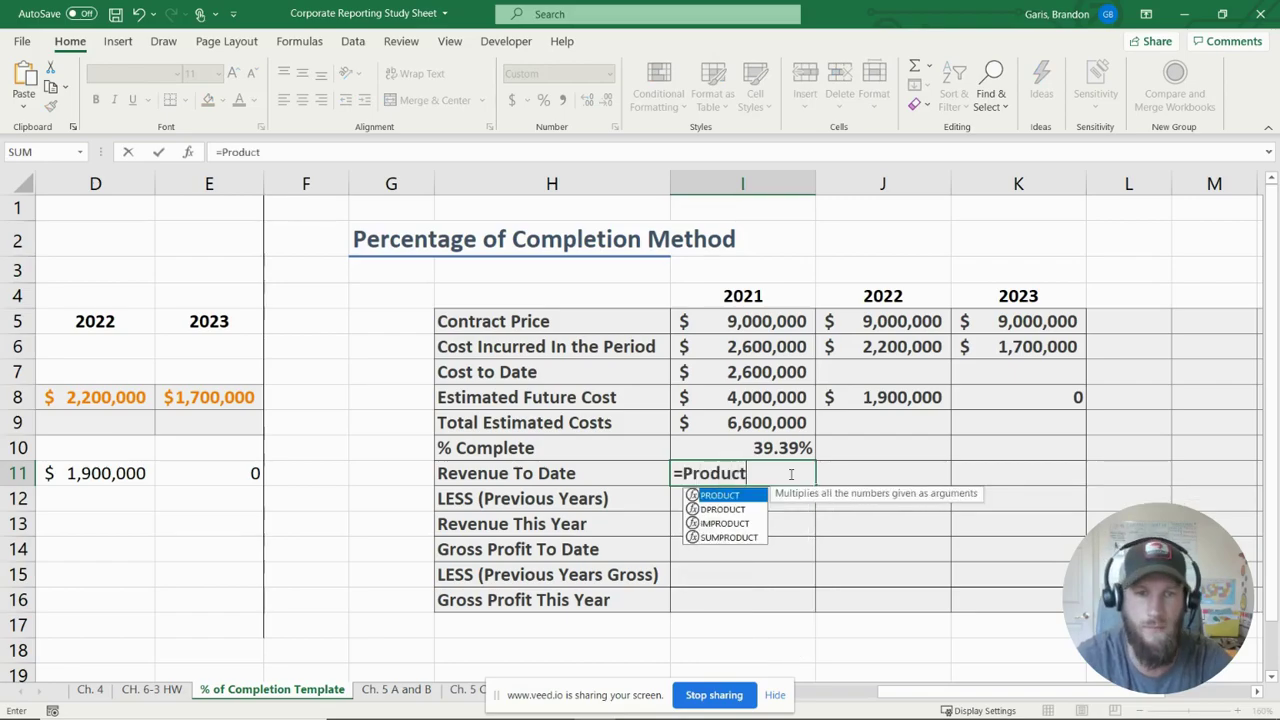
text(()
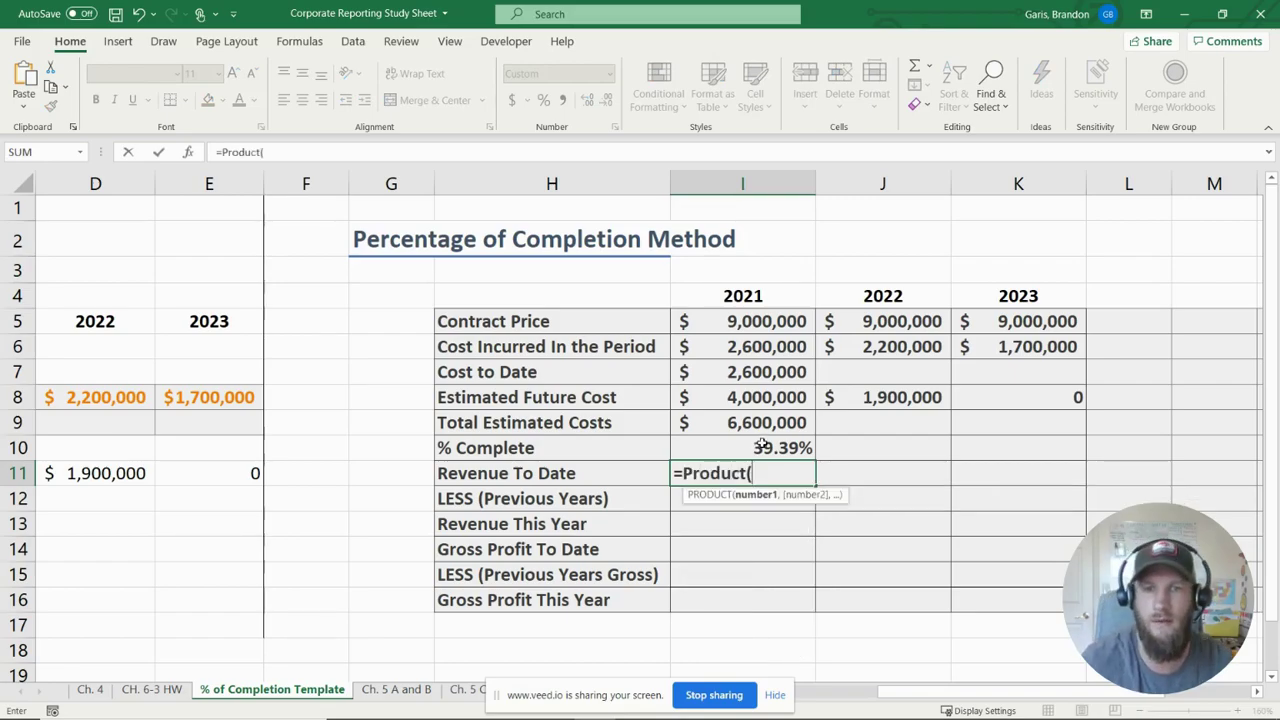
click(783, 447)
text(,)
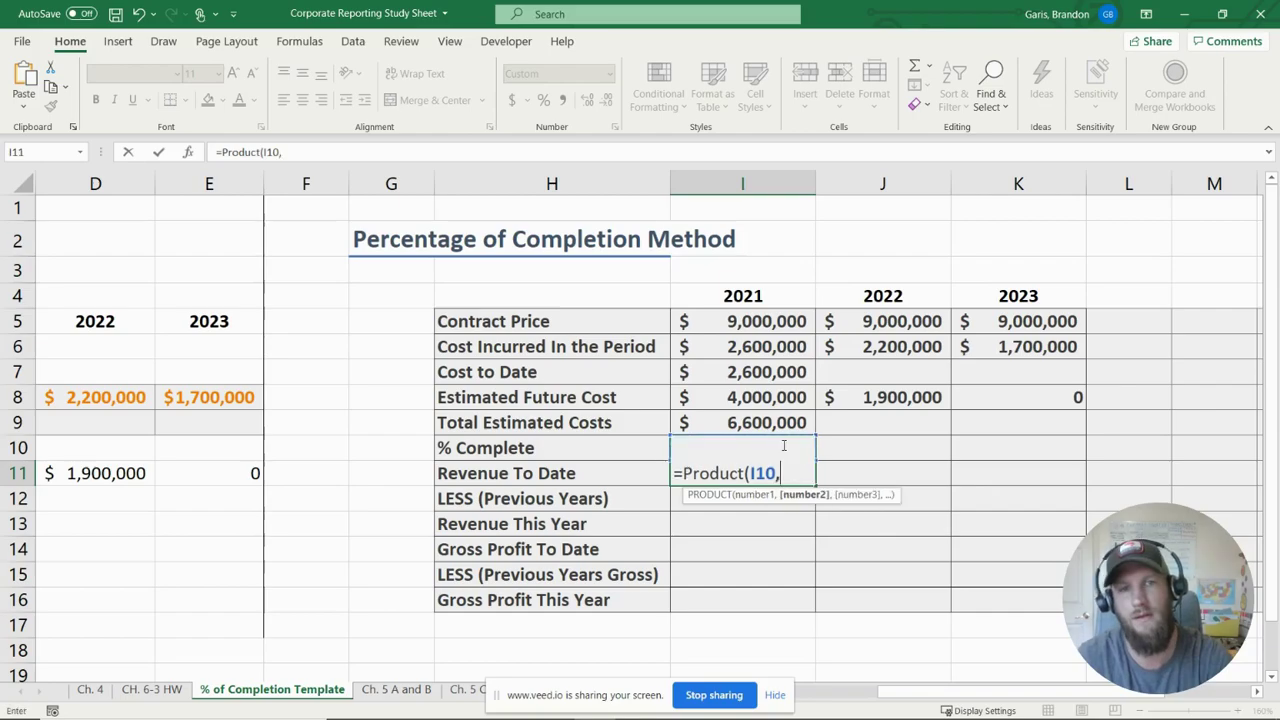
click(797, 325)
text())
key(Return)
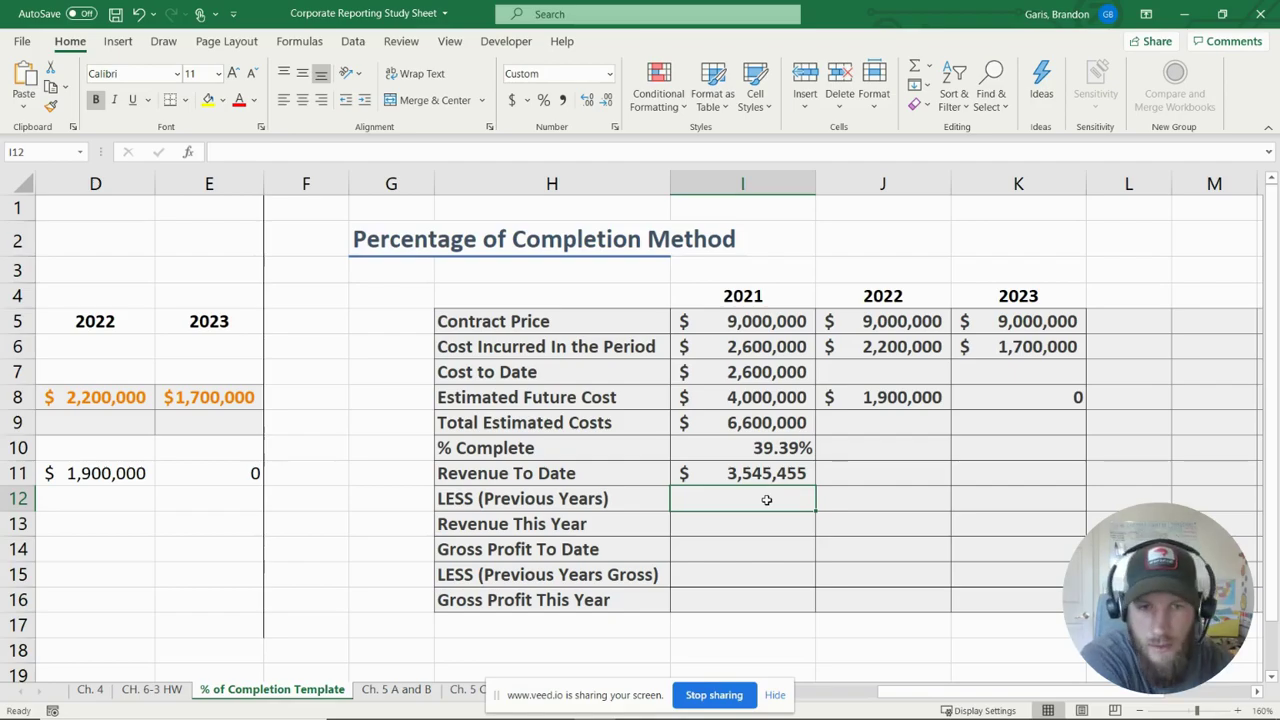
Enter 0 for the 2021 LESS (Previous Years) row and 3,545,455 for Revenue This Year.
text(0)
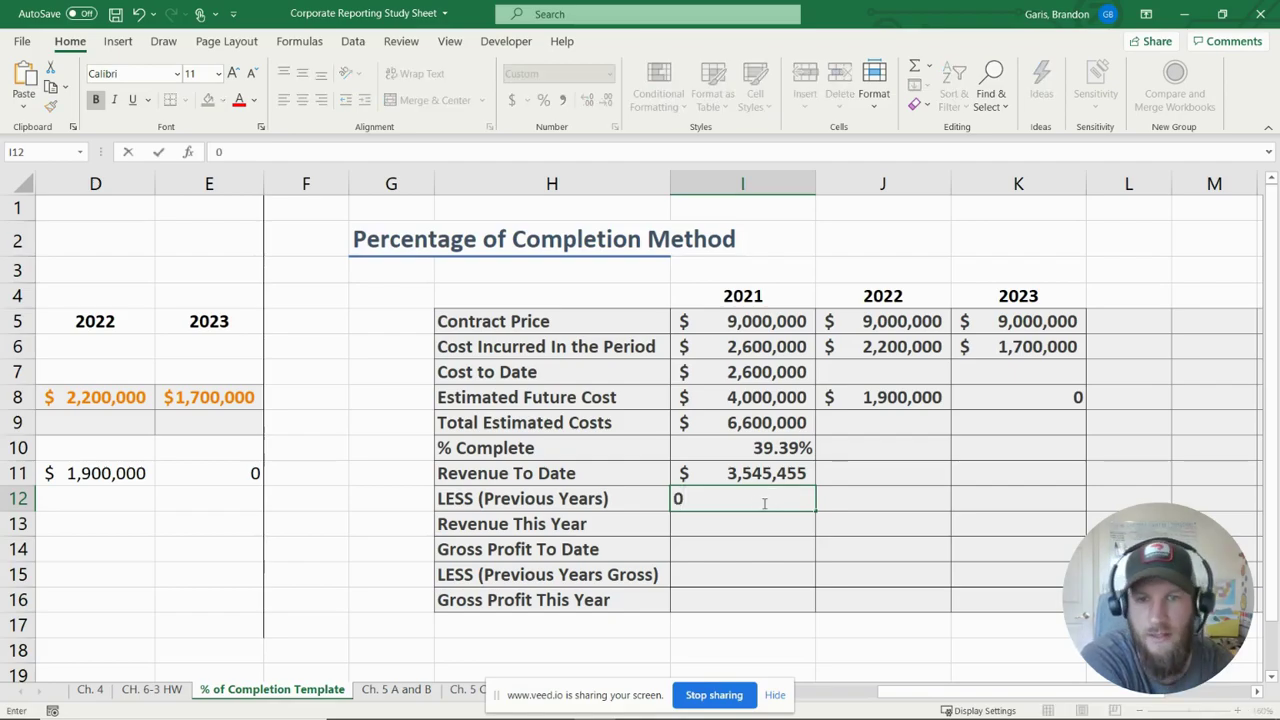
key(Return)
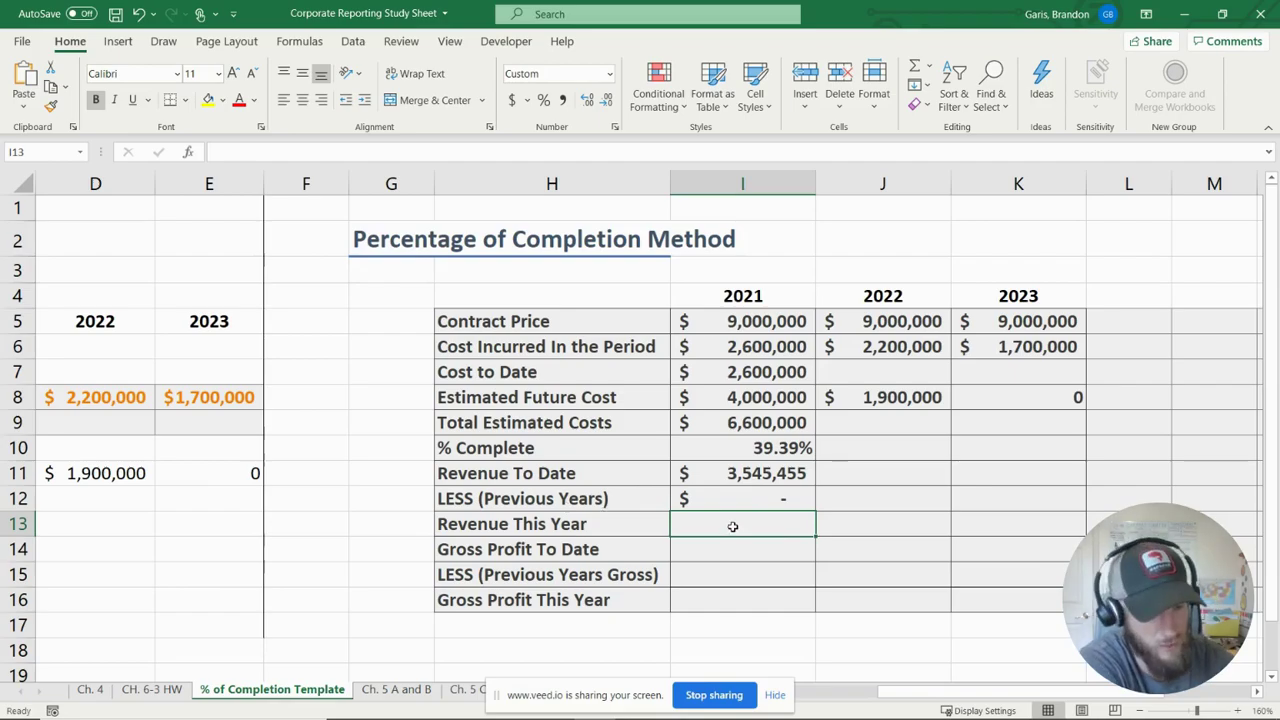
text(3,)
text(545,)
text(455)
key(Return)
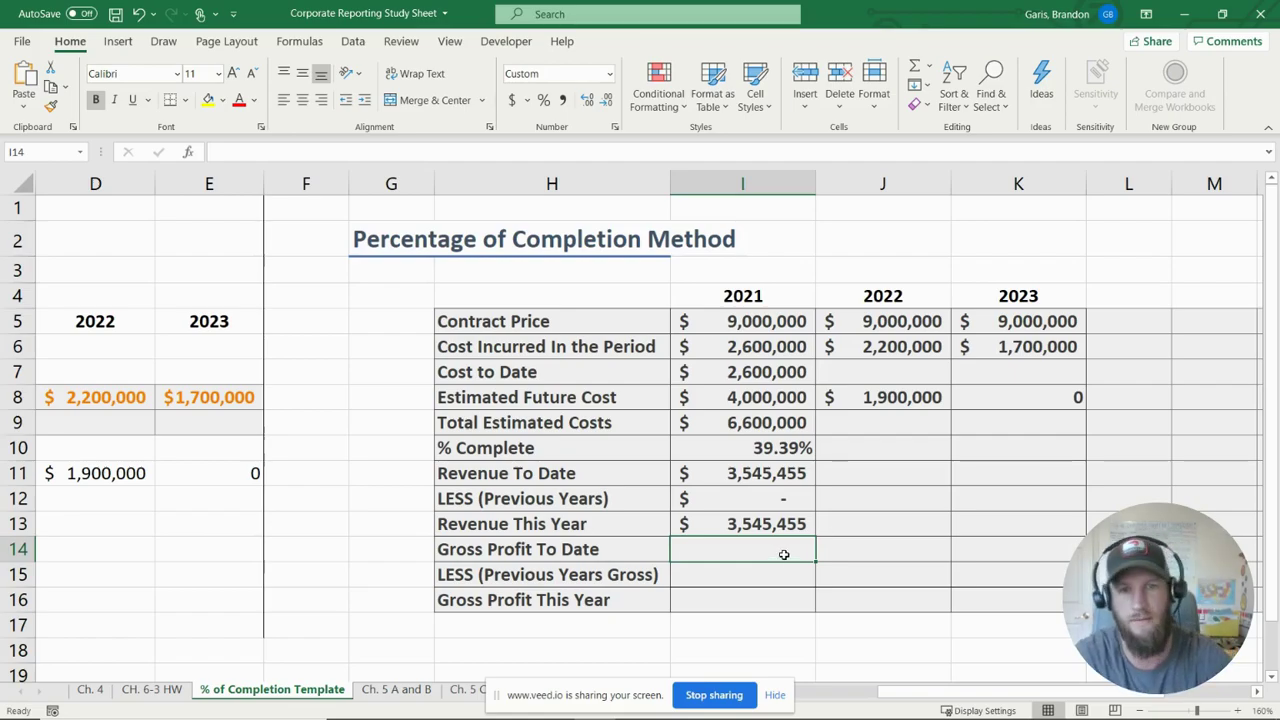
Calculate the 2021 Gross Profit To Date by subtracting Cost to Date from Revenue To Date, =I11-I7.
text(=)
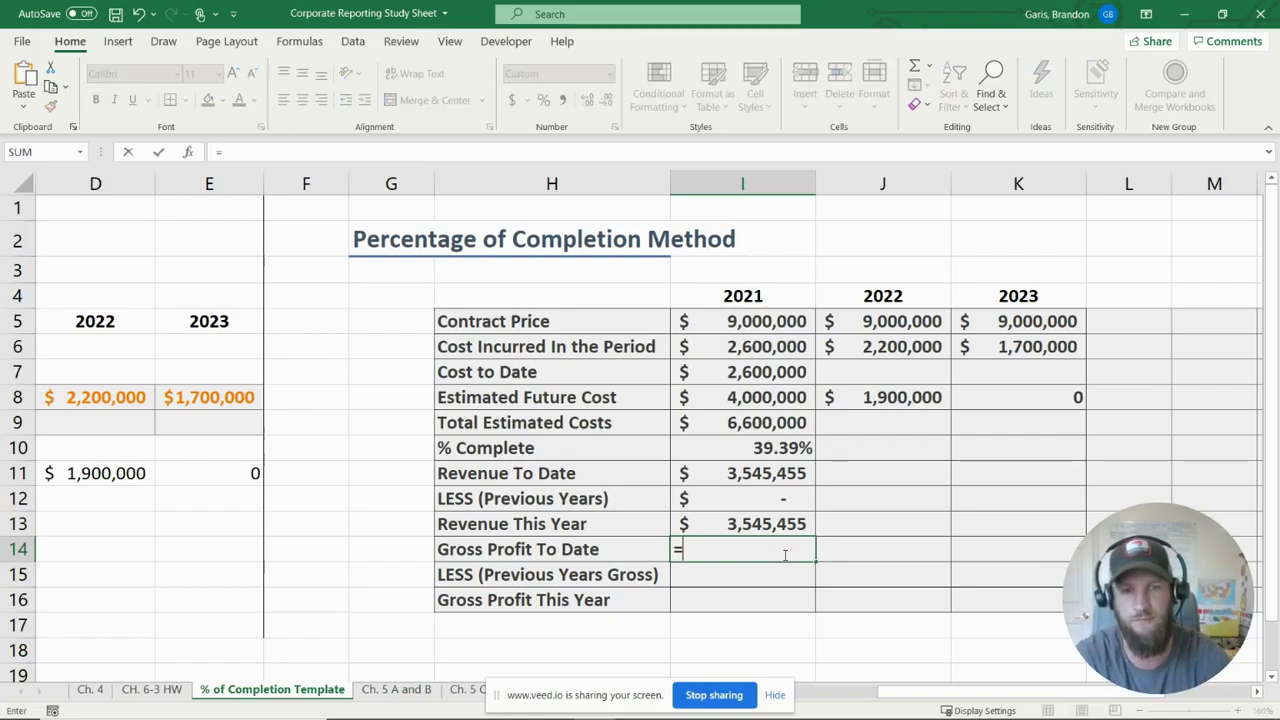
click(757, 477)
text(-)
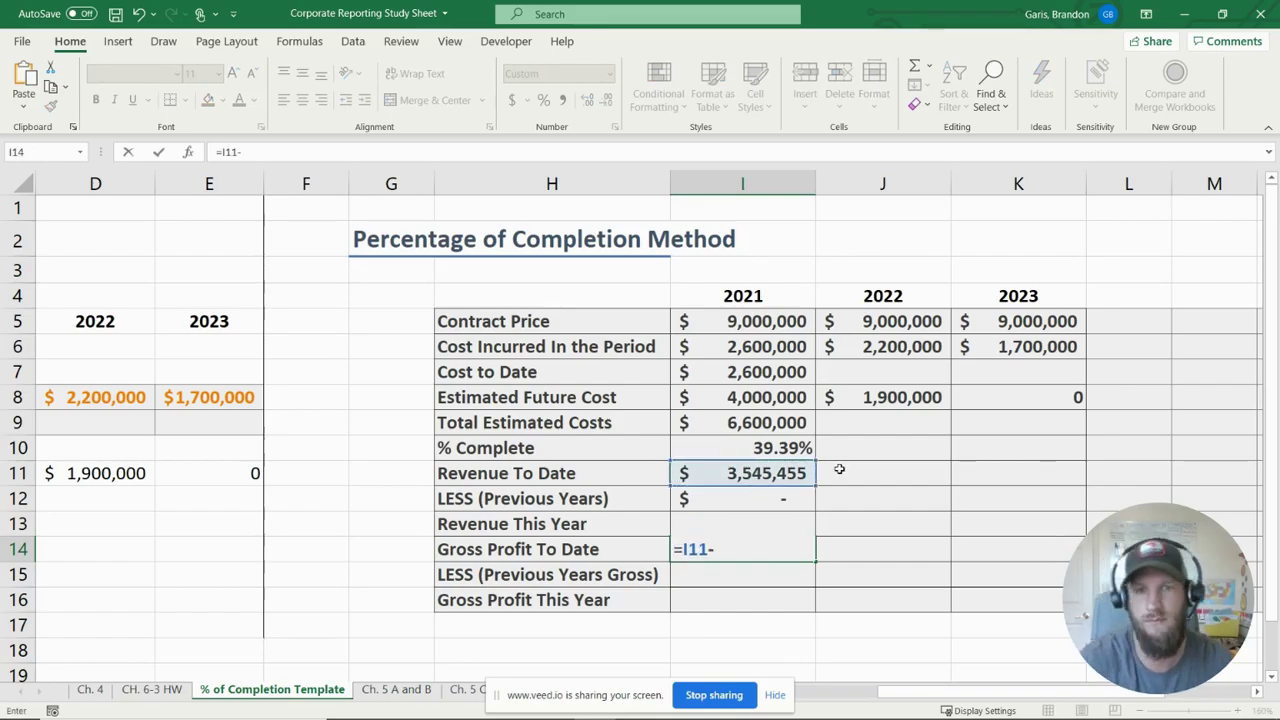
click(794, 372)
key(Return)
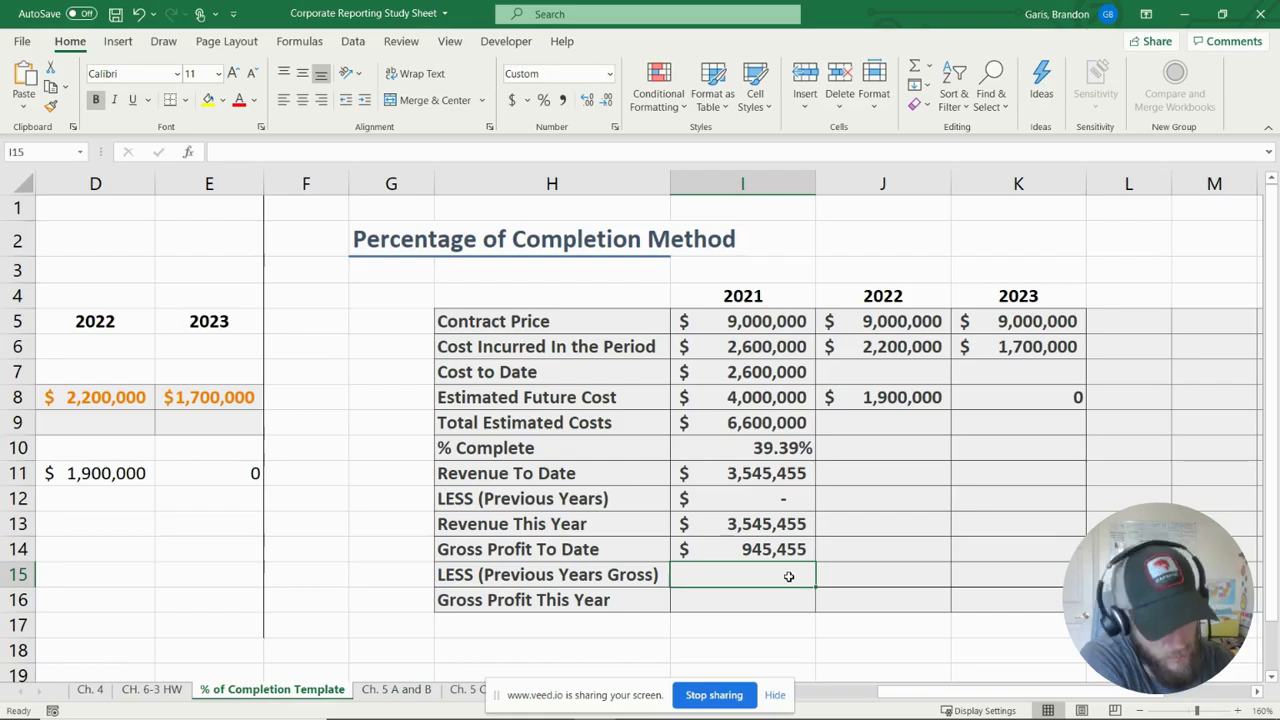
Enter 0 for the 2021 LESS (Previous Years Gross) row and 945,455 for Gross Profit This Year.
text(0)
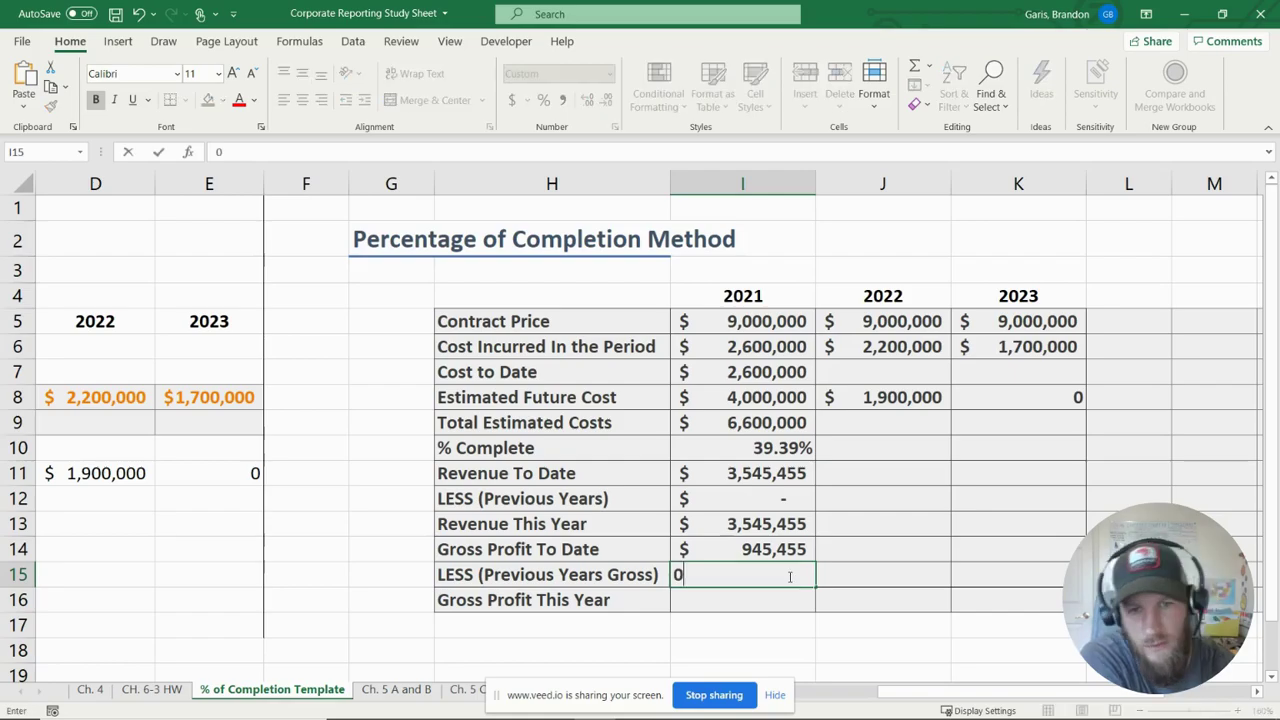
click(794, 600)
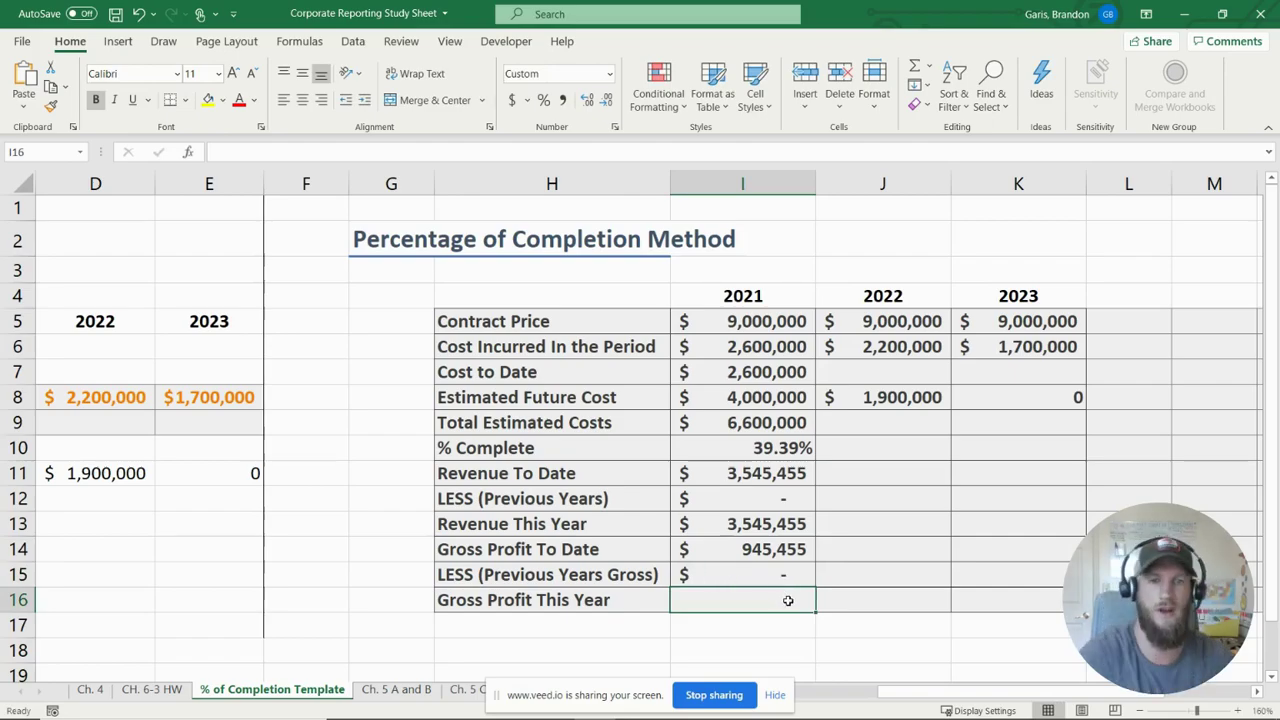
text(945)
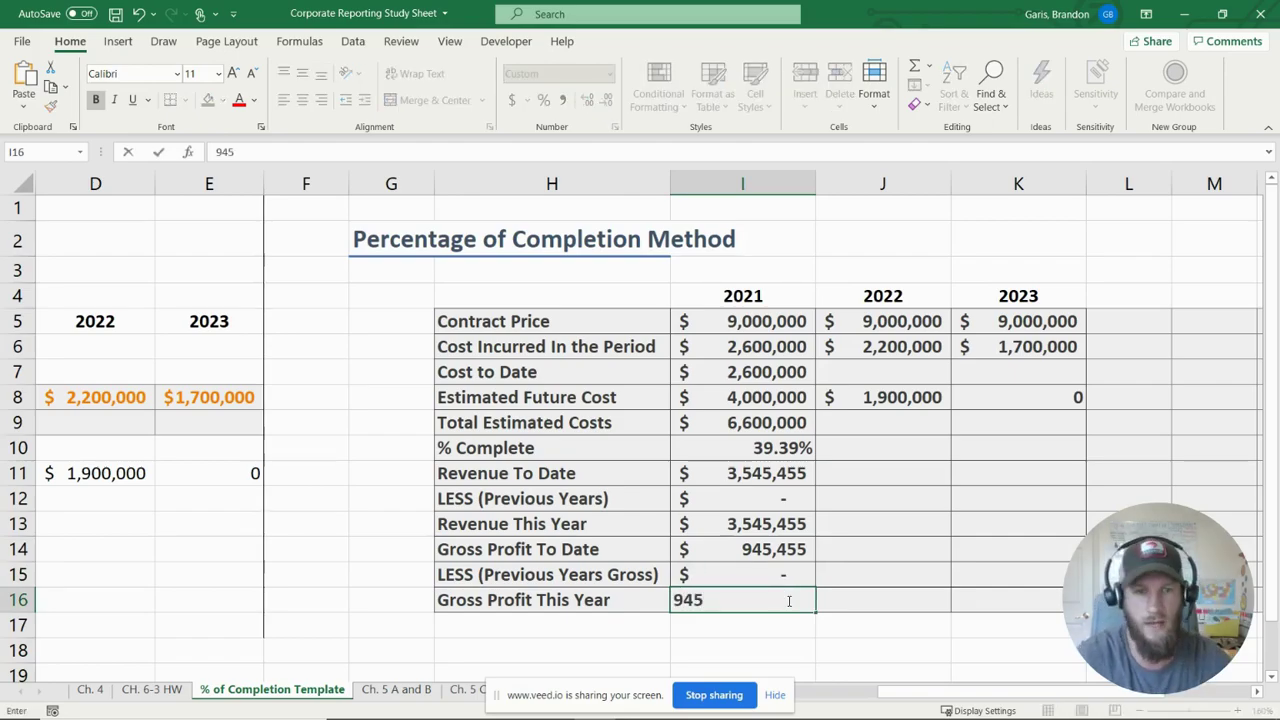
text(,455)
key(Return)
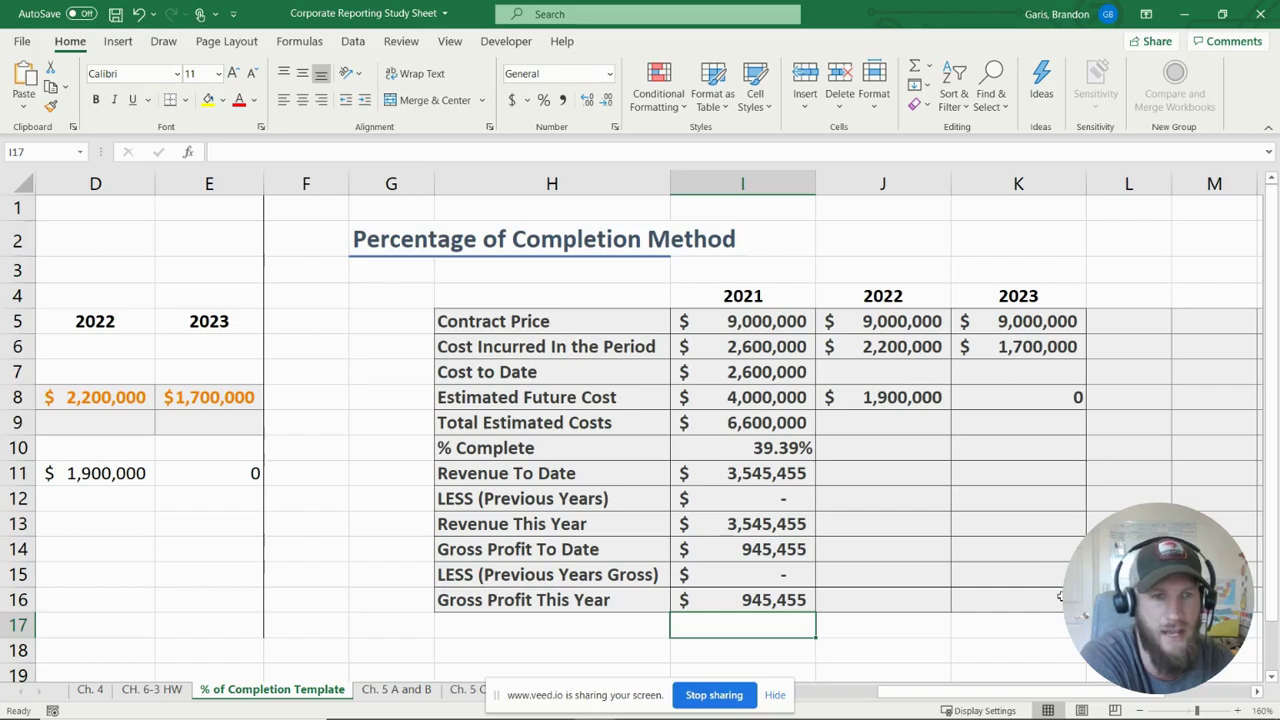
Calculate the 2022 Cost to Date by adding the 2021 Cost to Date and the 2022 Cost Incurred, =SUM(I7,J6).
click(914, 370)
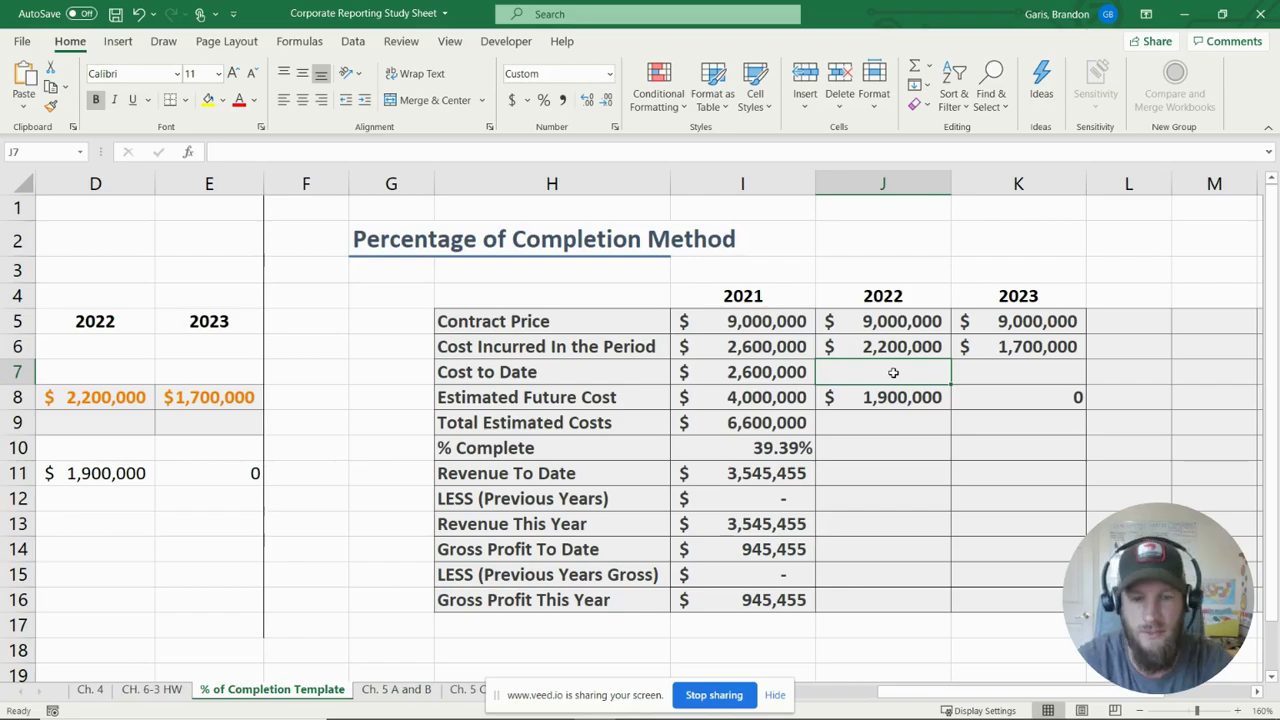
text(=SUM()
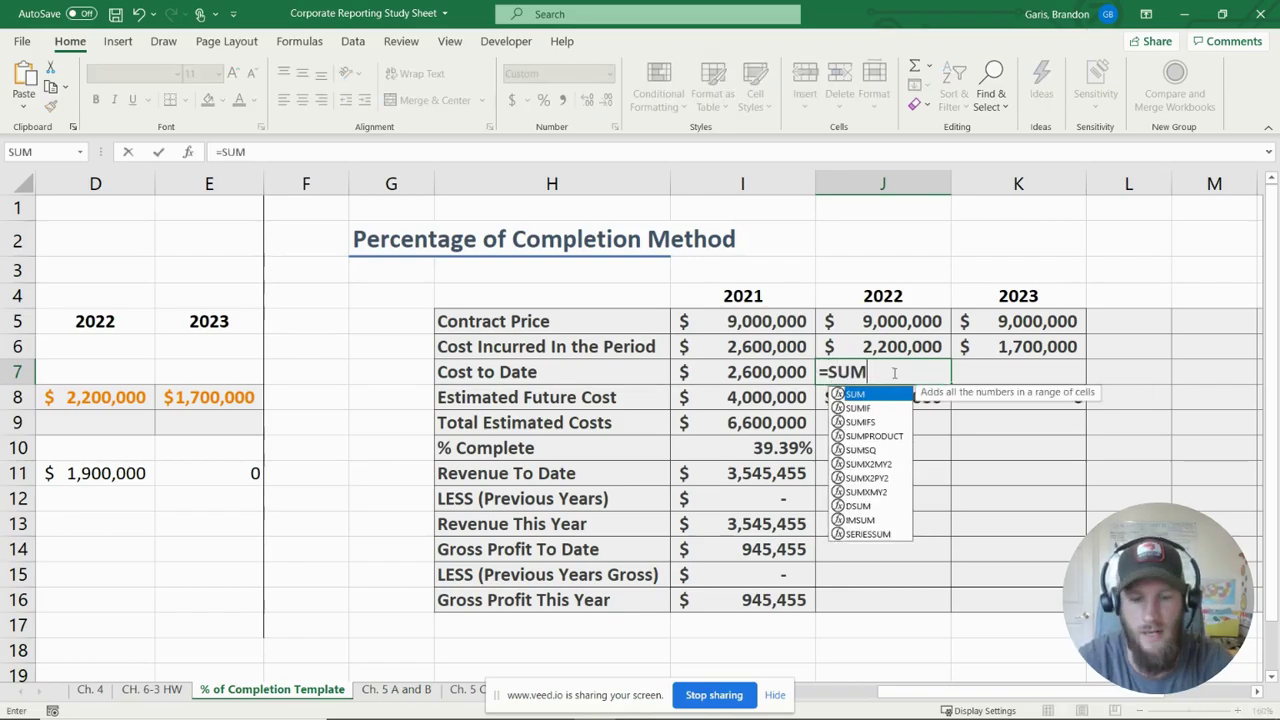
click(610, 372)
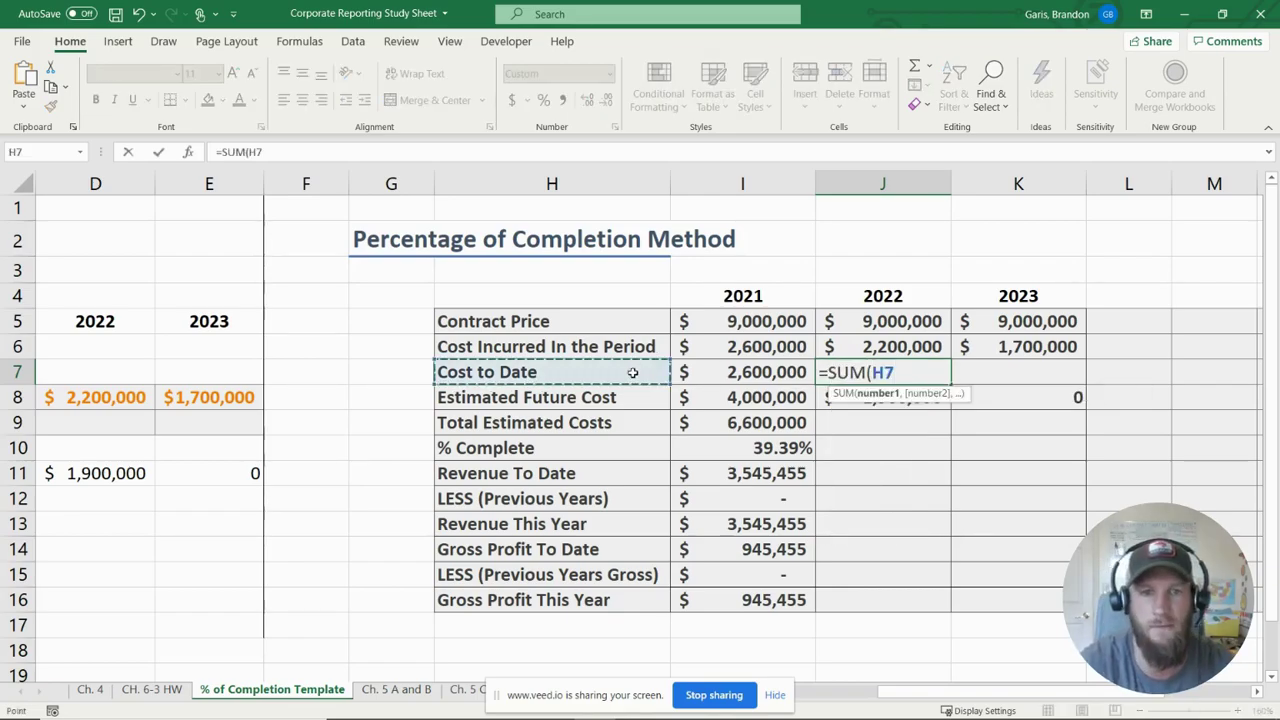
click(745, 372)
text(,)
click(947, 346)
text())
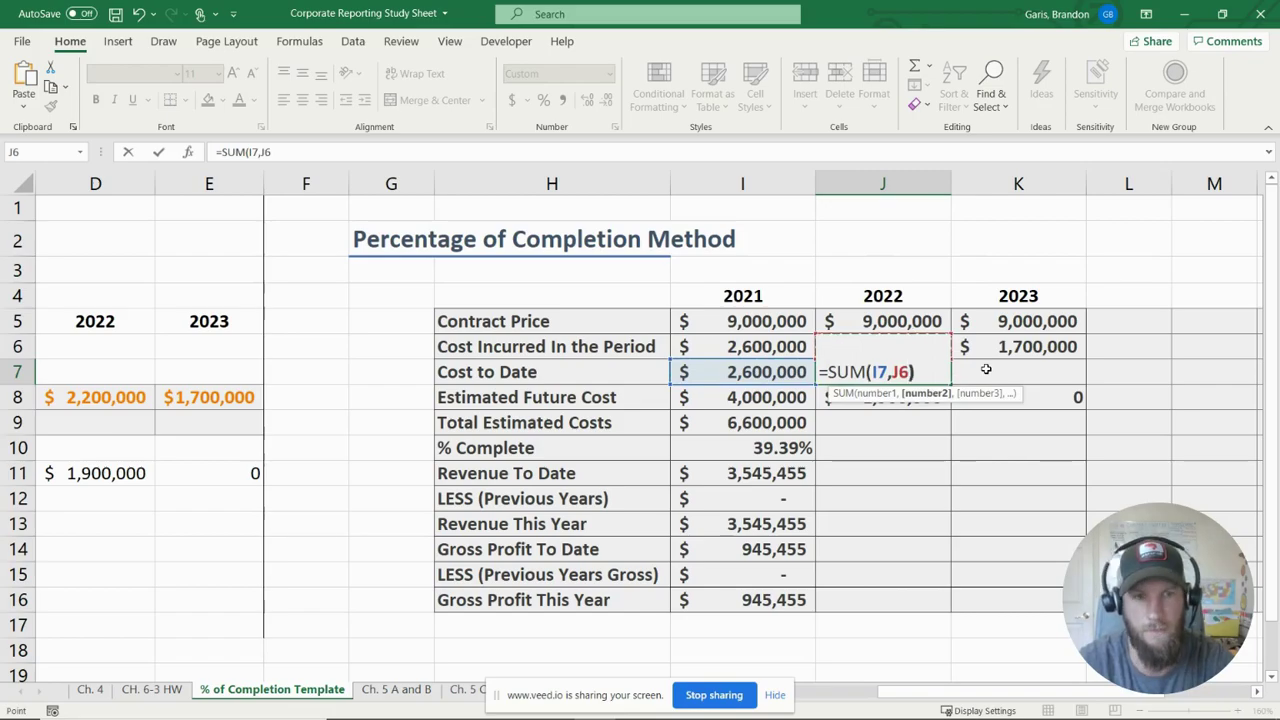
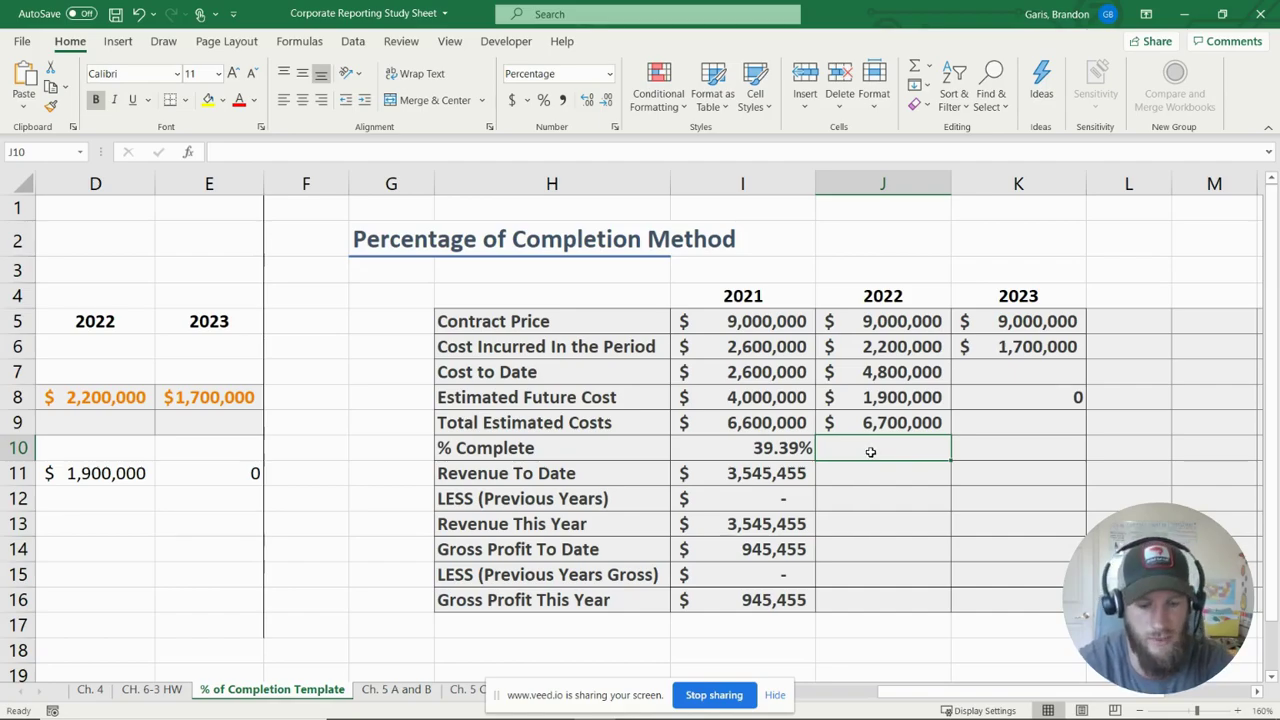
Calculate the 2022 % Complete by dividing Cost to Date by the Total Estimated Costs figure, =J7/6700000.
text(=)
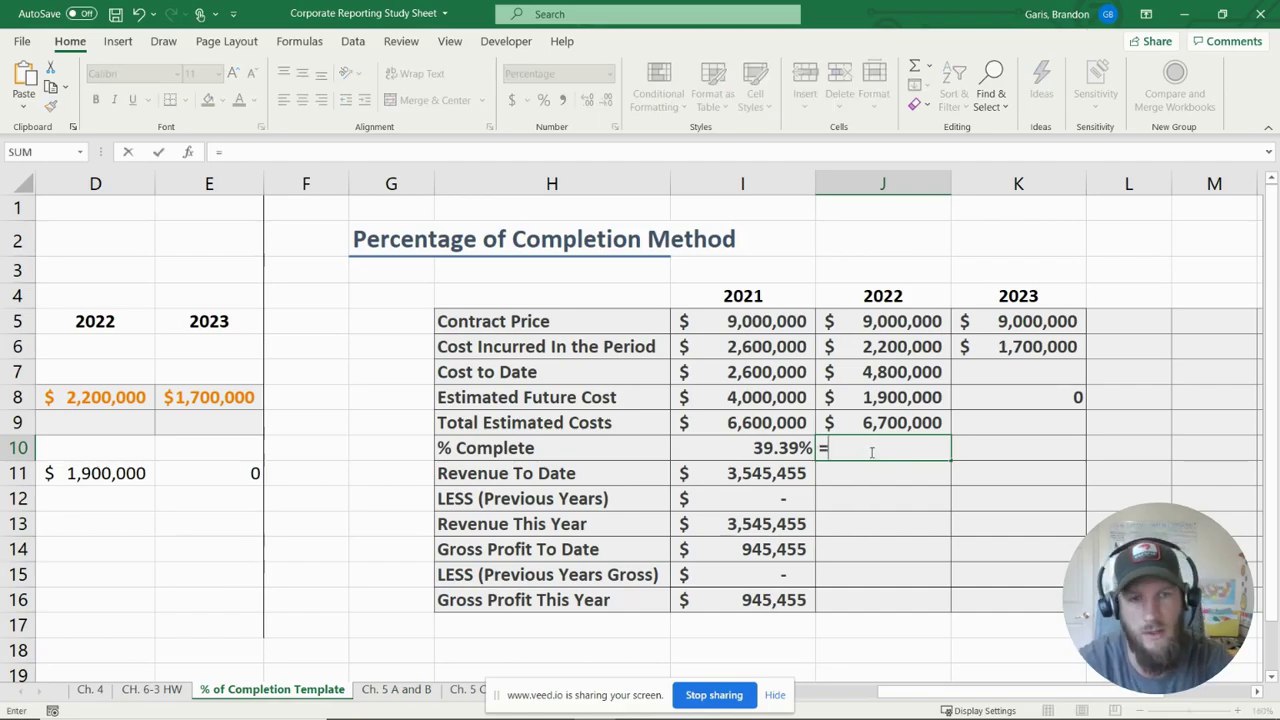
click(887, 371)
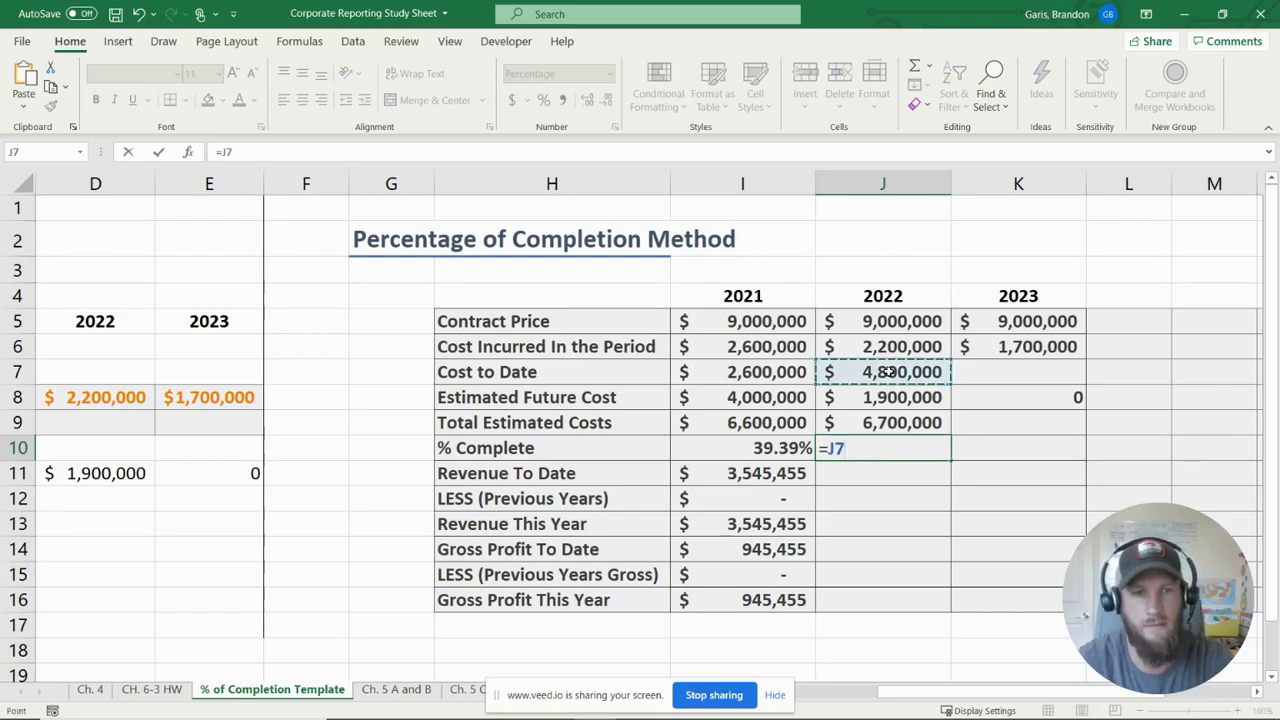
text(/)
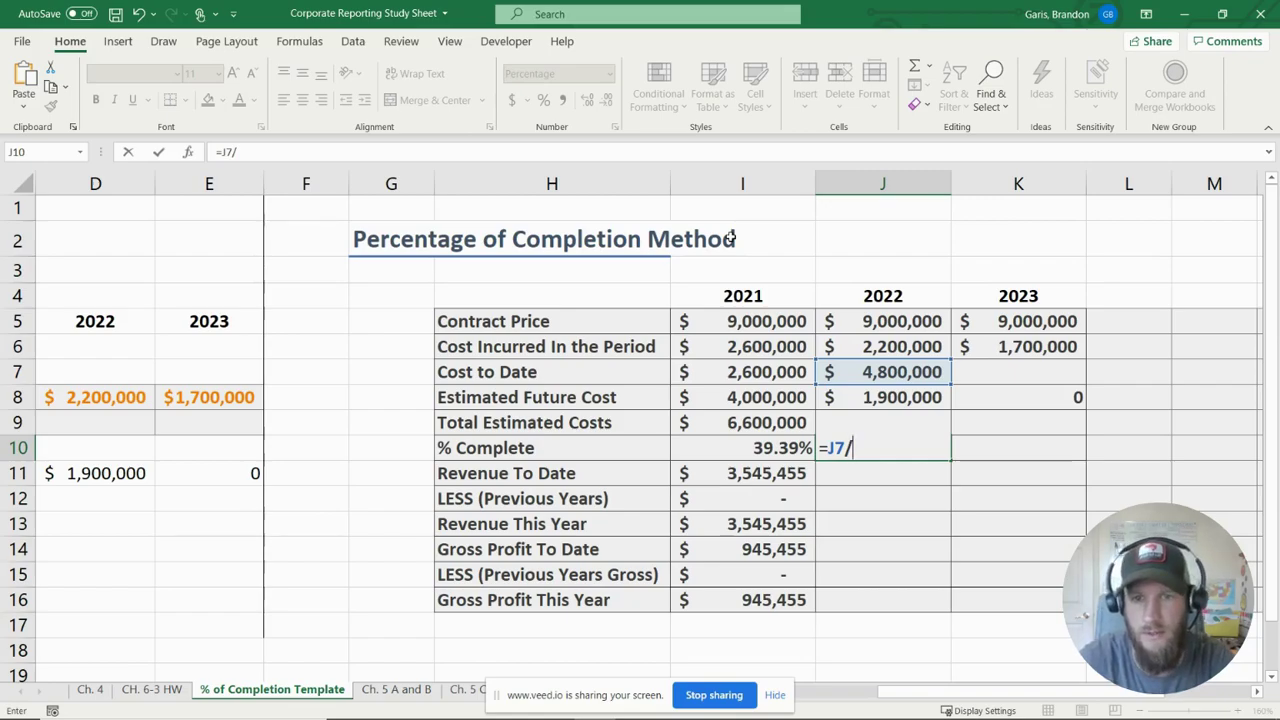
text(6700000)
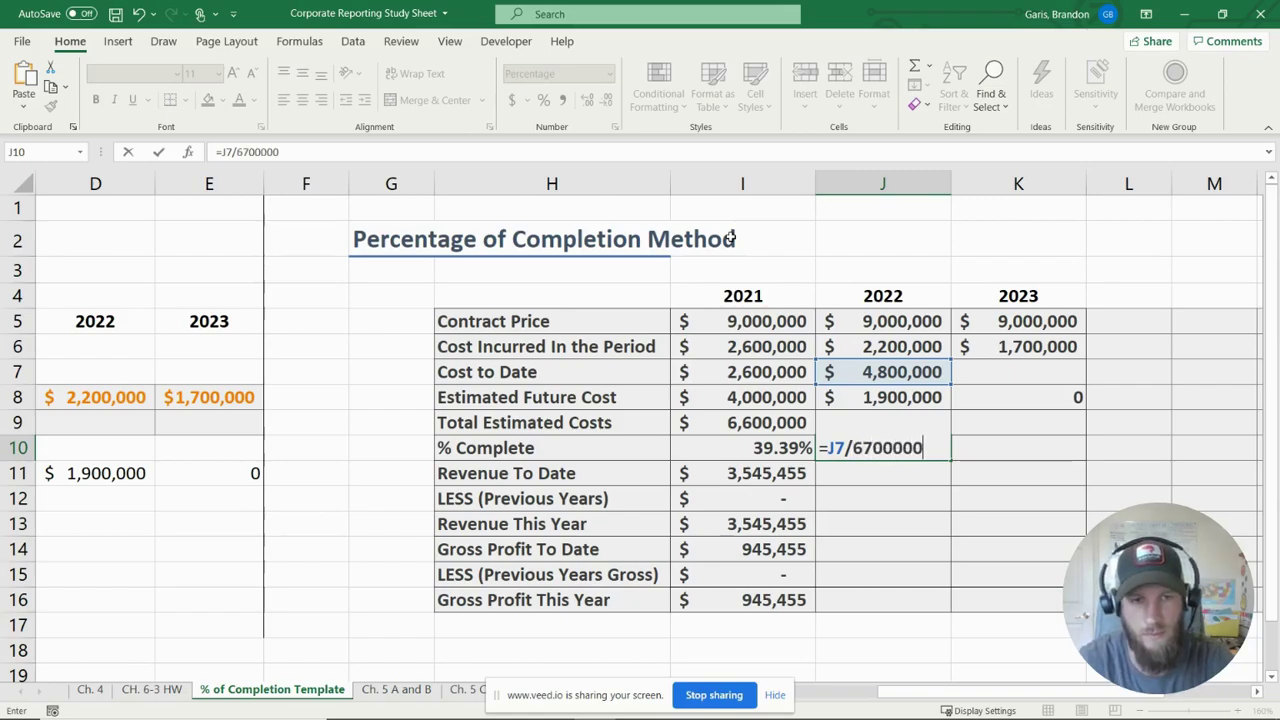
key(Return)
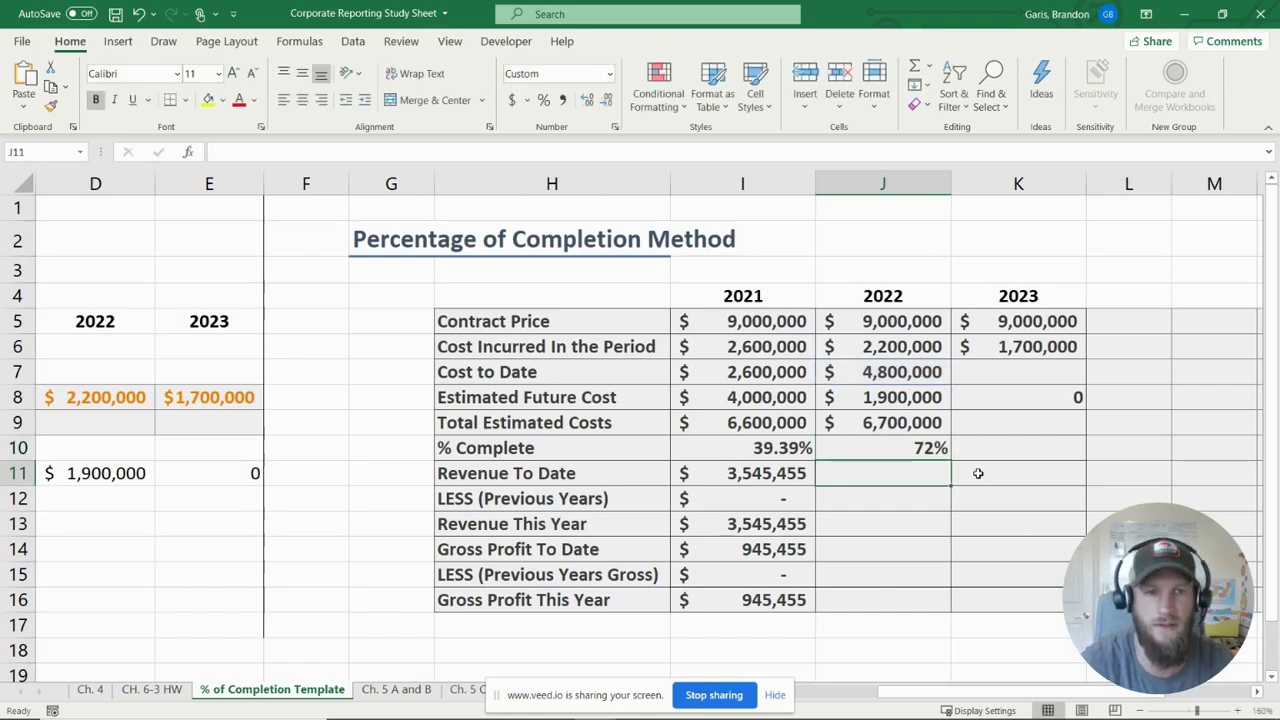
Calculate the 2022 Revenue To Date with PRODUCT, multiplying % Complete (J10) by the Contract Price (J5).
click(936, 450)
click(912, 467)
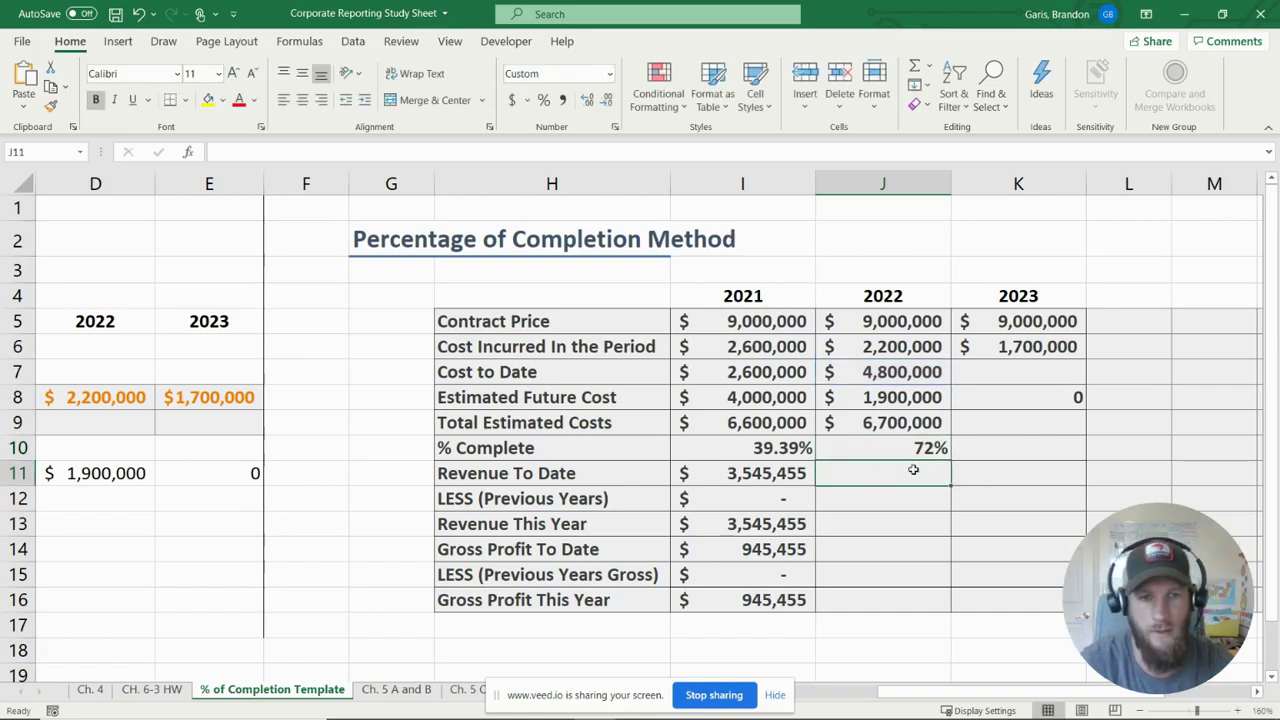
text(=)
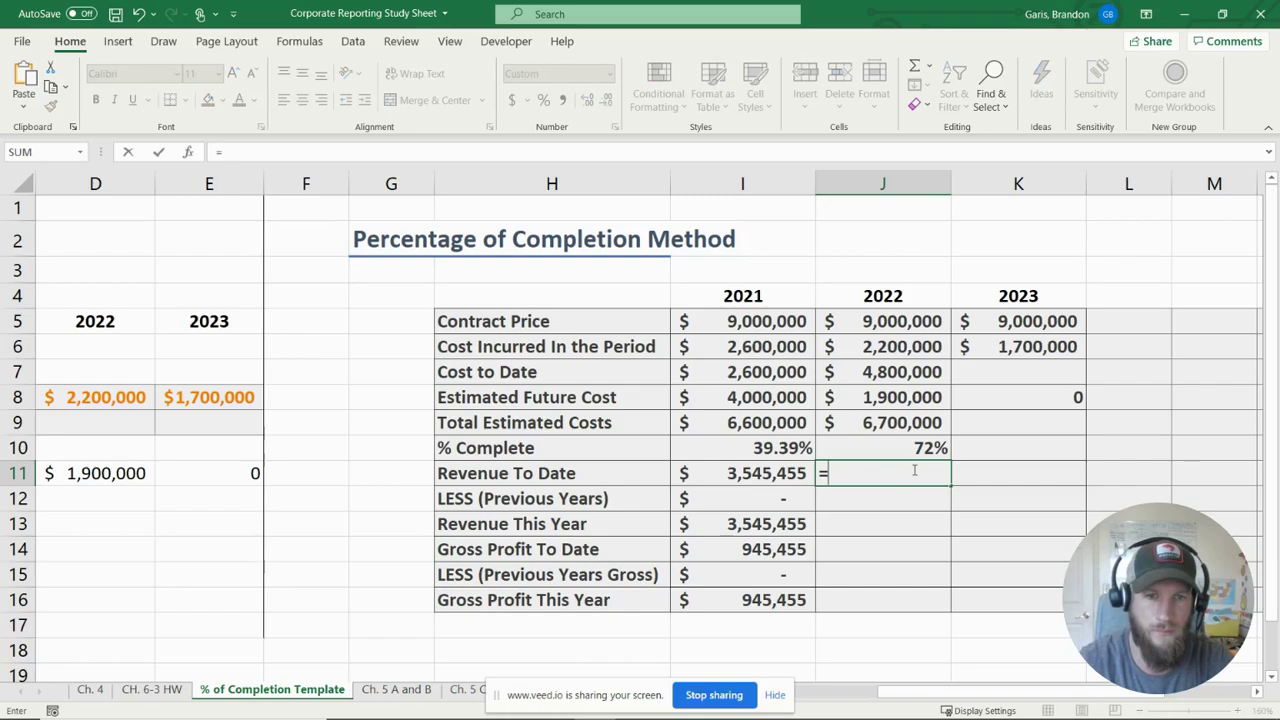
text(PRoduct()
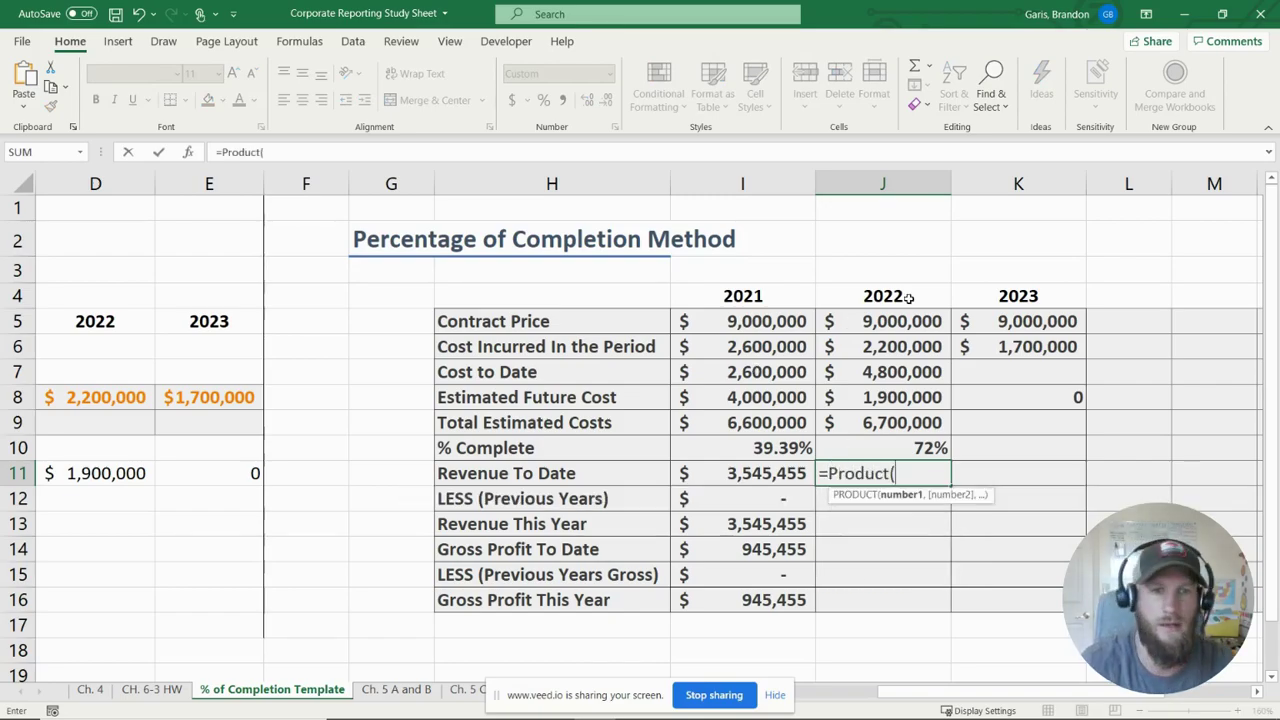
click(929, 449)
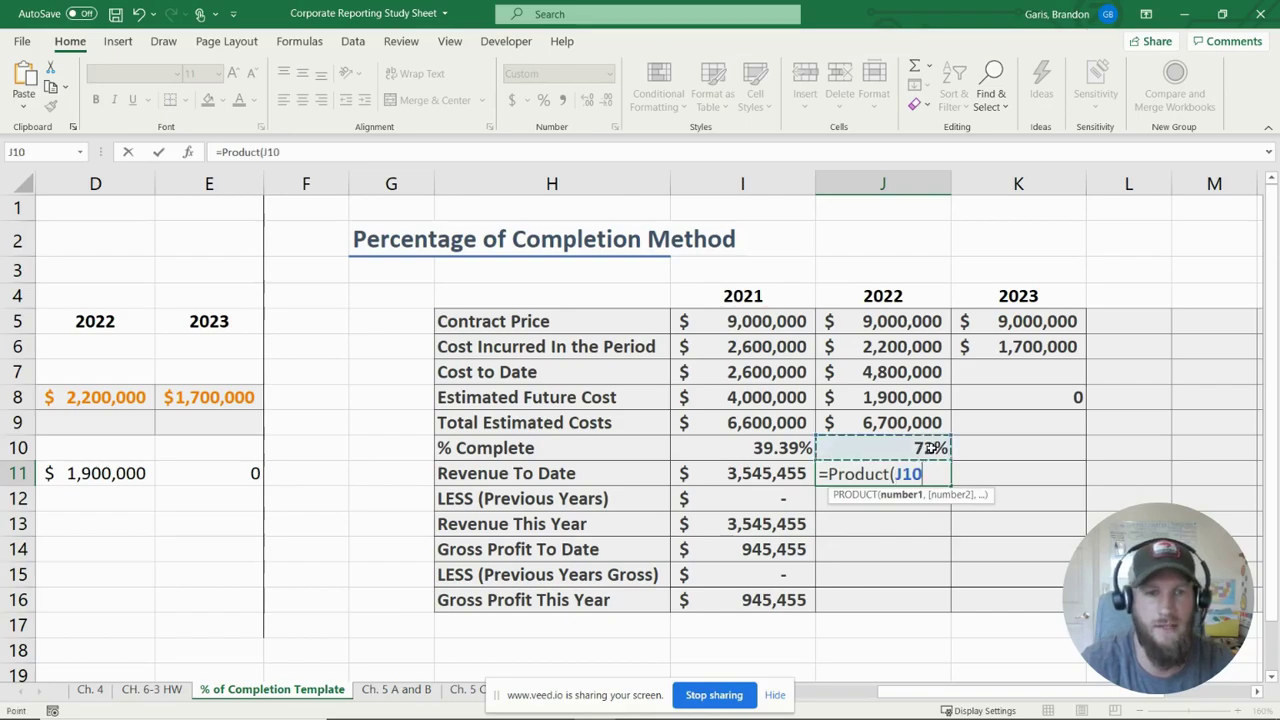
text(,)
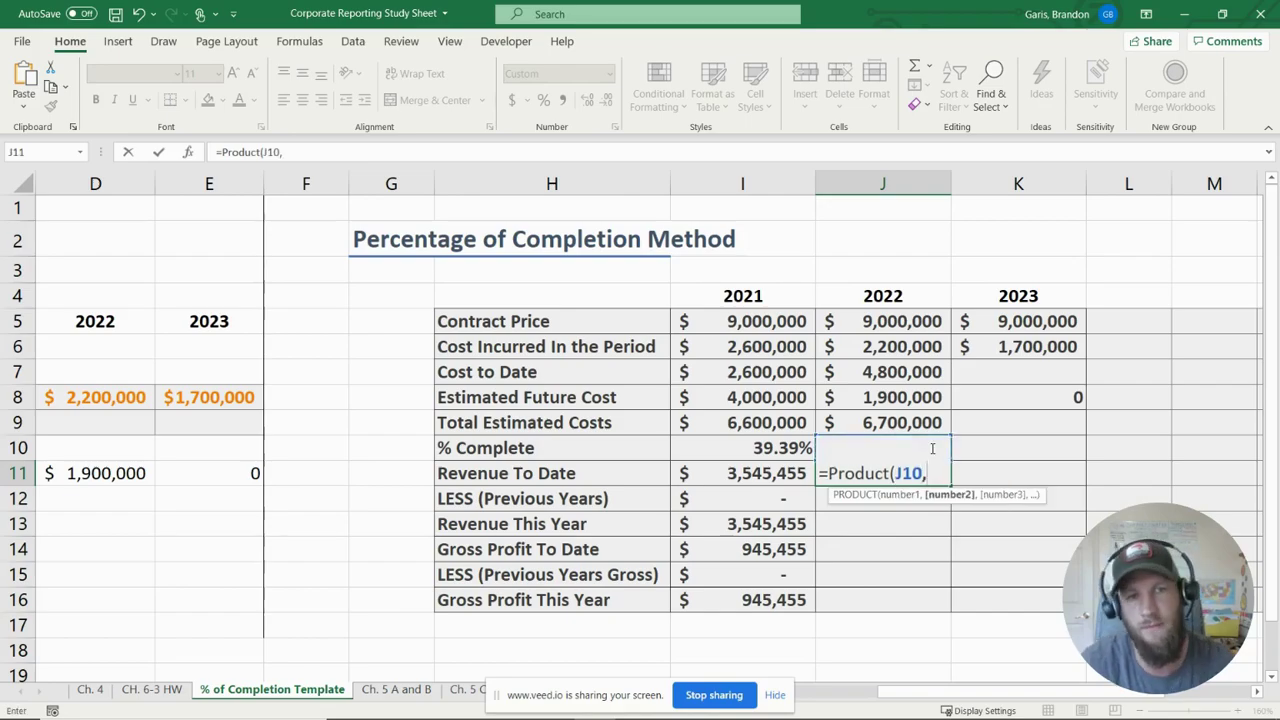
click(901, 322)
text())
key(Return)
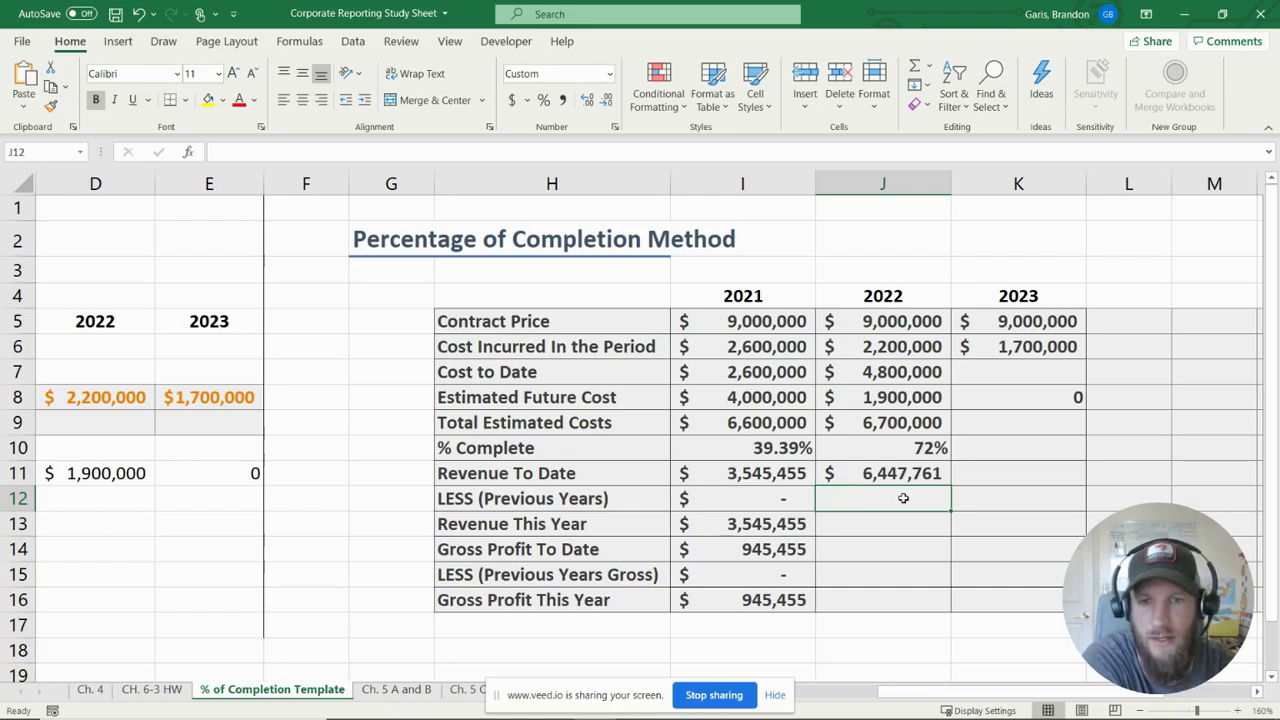
Fill the 2022 LESS (Previous Years) row with a reference to the 2021 Revenue To Date, =I11.
text(=)
click(787, 476)
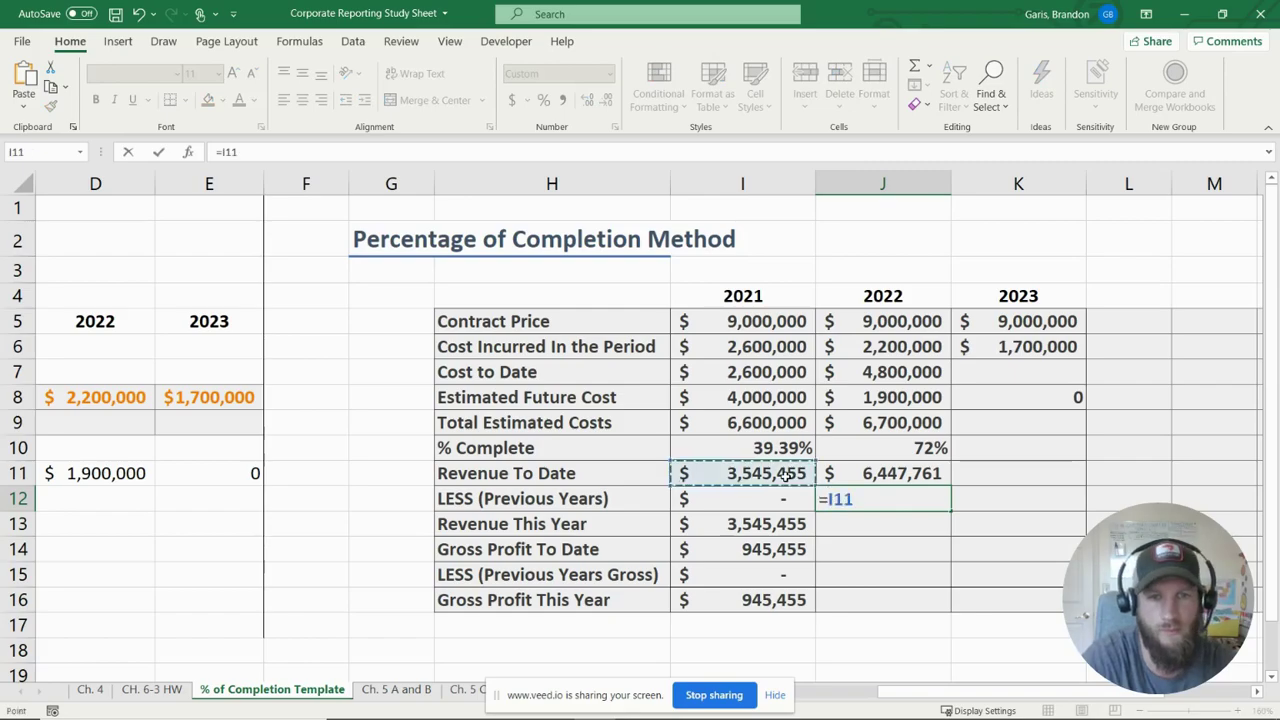
key(Return)
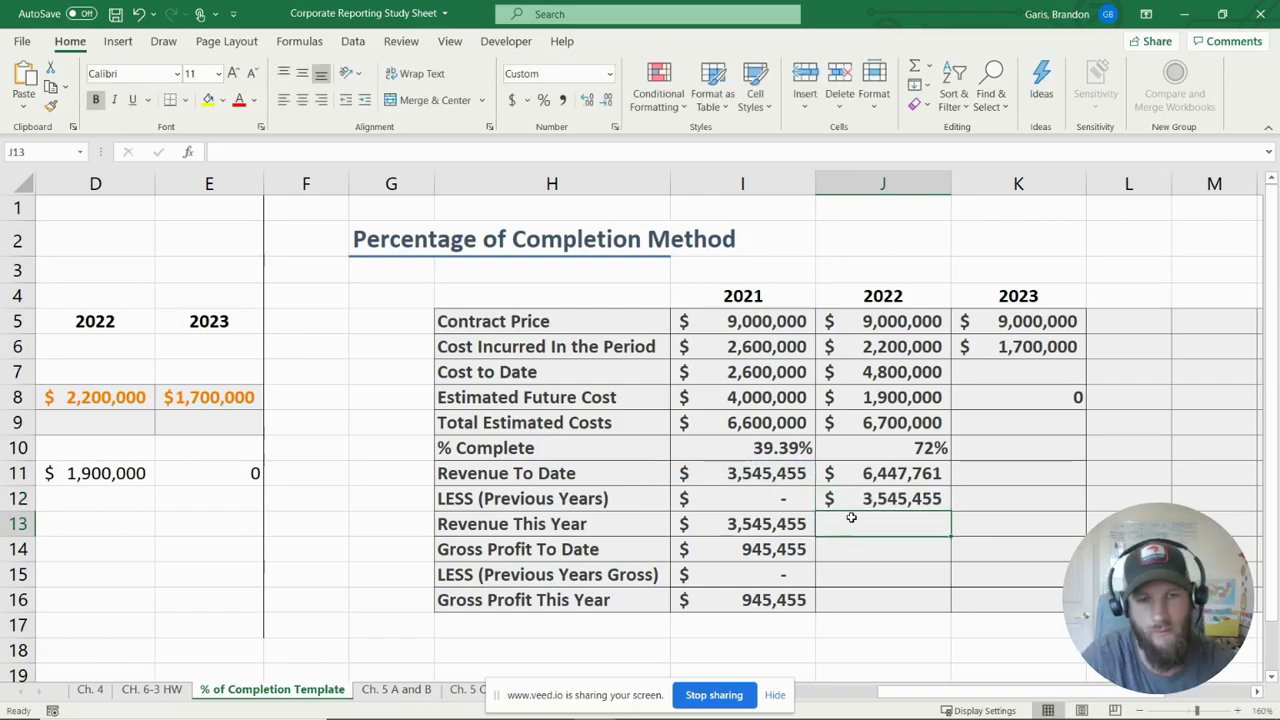
Calculate the 2022 Revenue This Year by subtracting the 2021 Revenue To Date from the 2022 Revenue To Date, =J11-I11.
text(=)
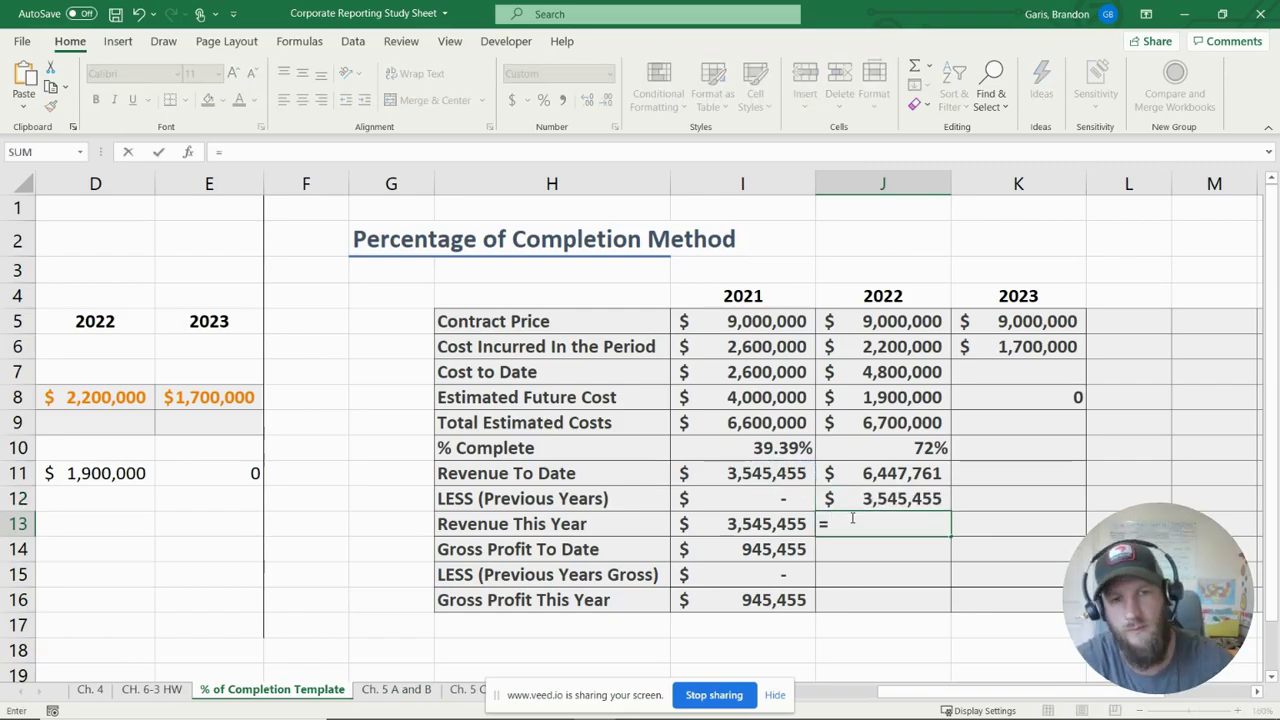
click(903, 474)
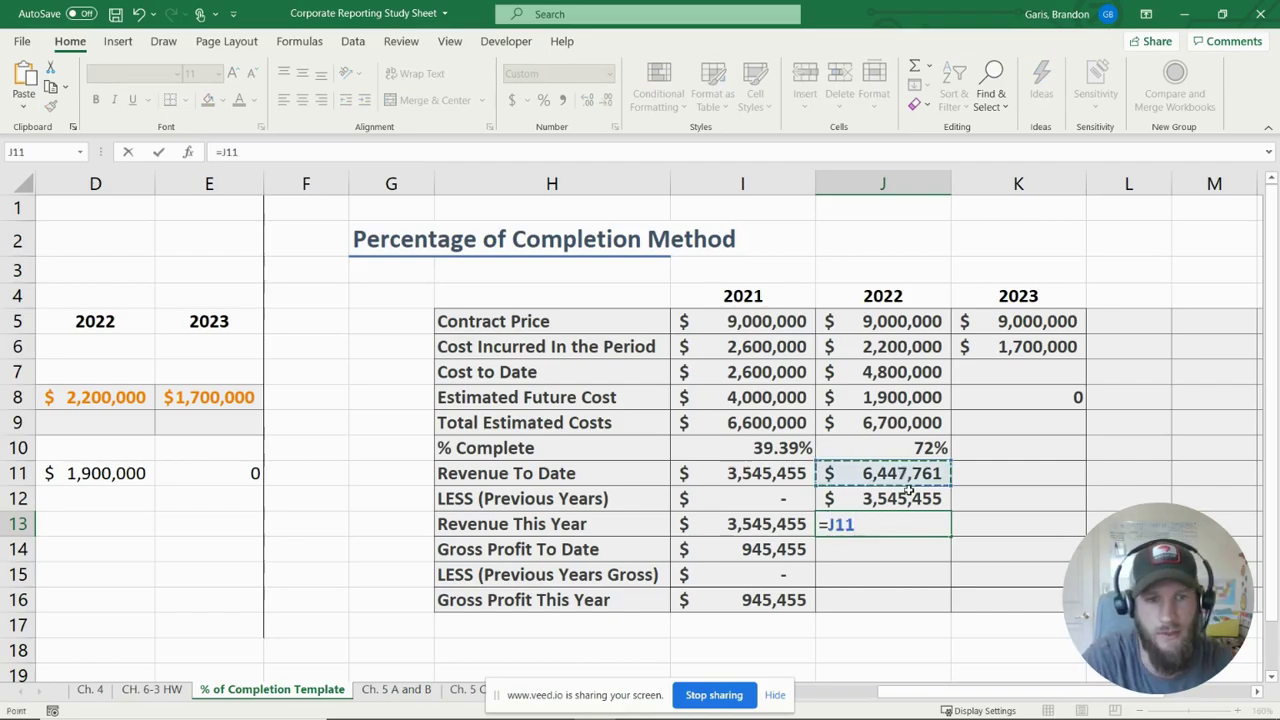
text(-)
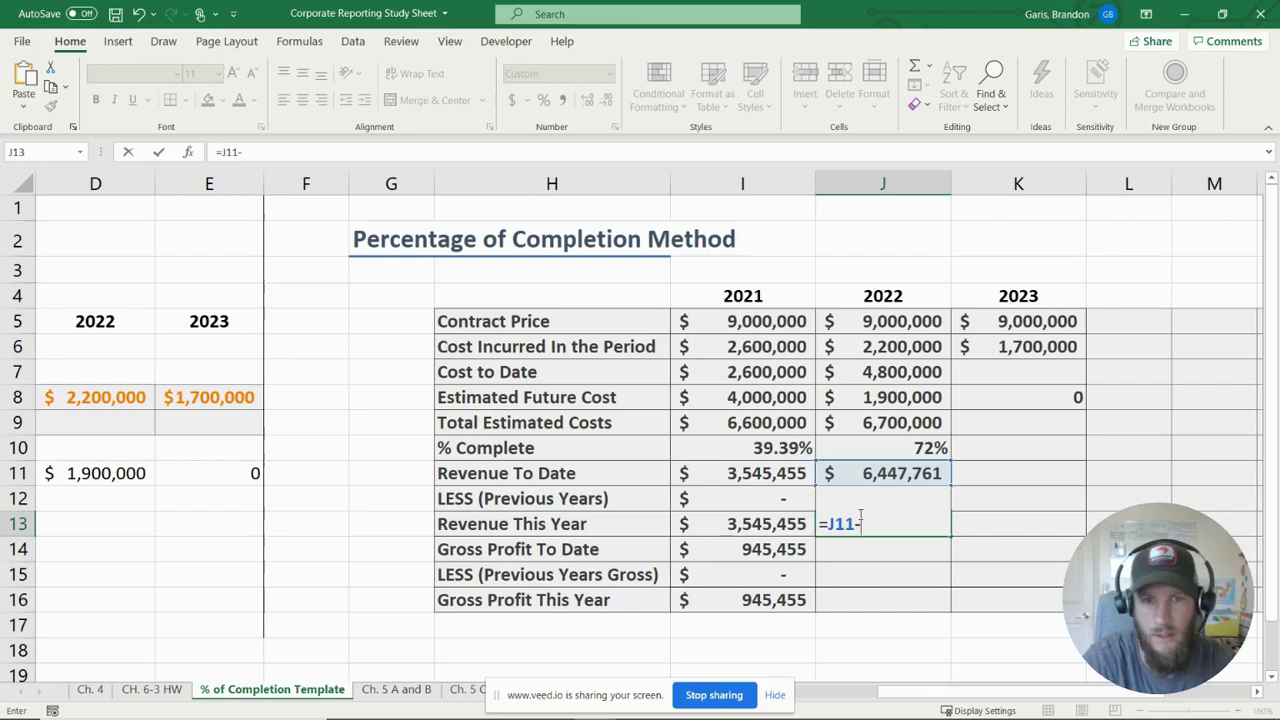
click(766, 478)
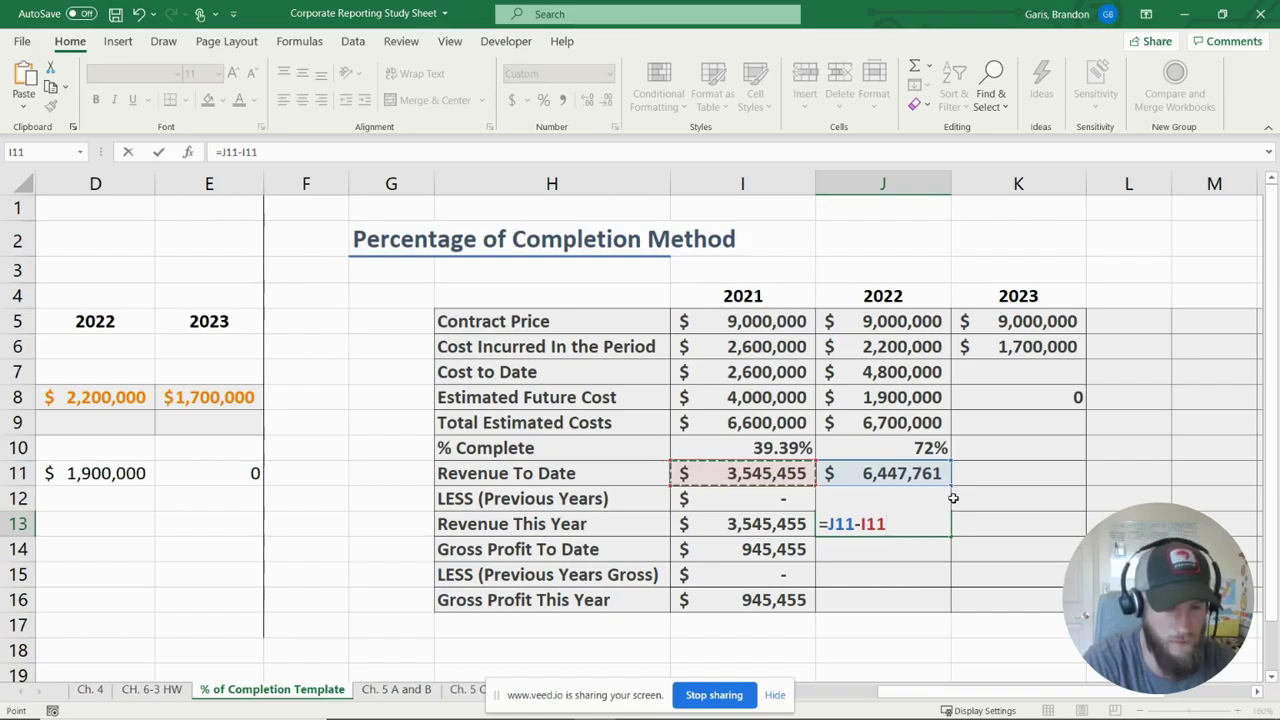
key(Return)
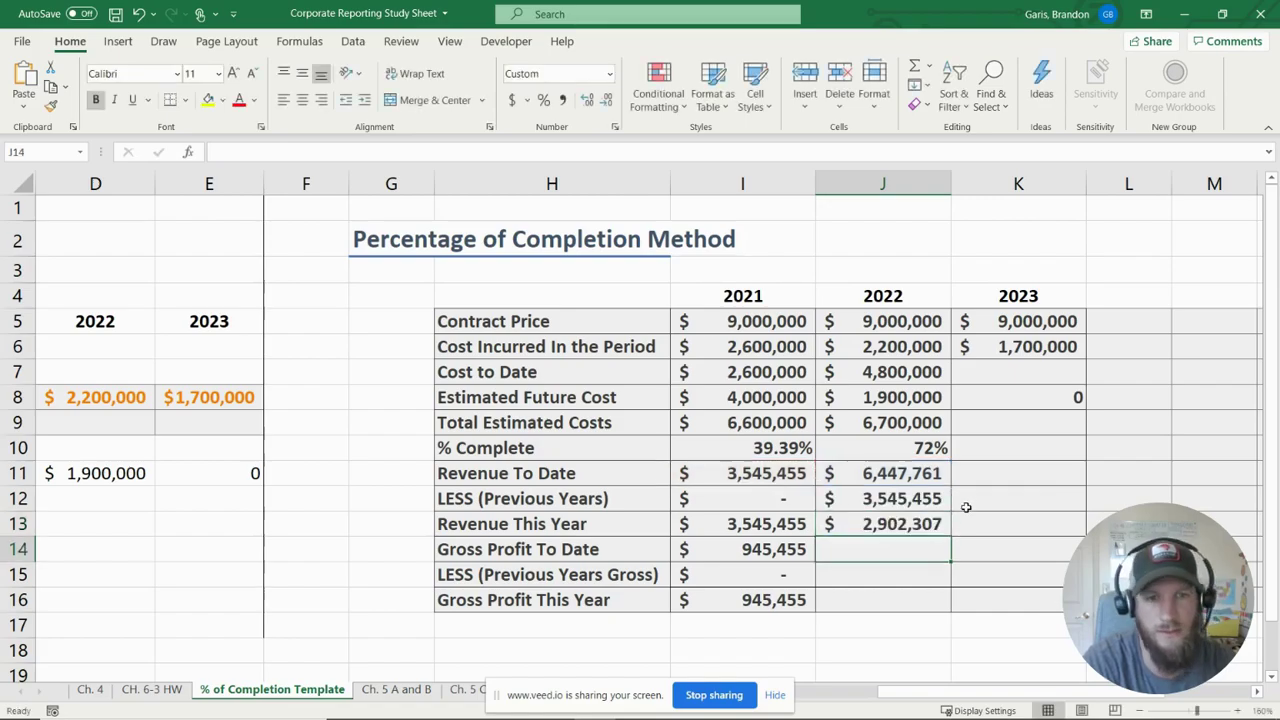
Calculate the 2022 Gross Profit To Date by subtracting Cost to Date from Revenue To Date, =J11-J7.
click(893, 526)
click(882, 552)
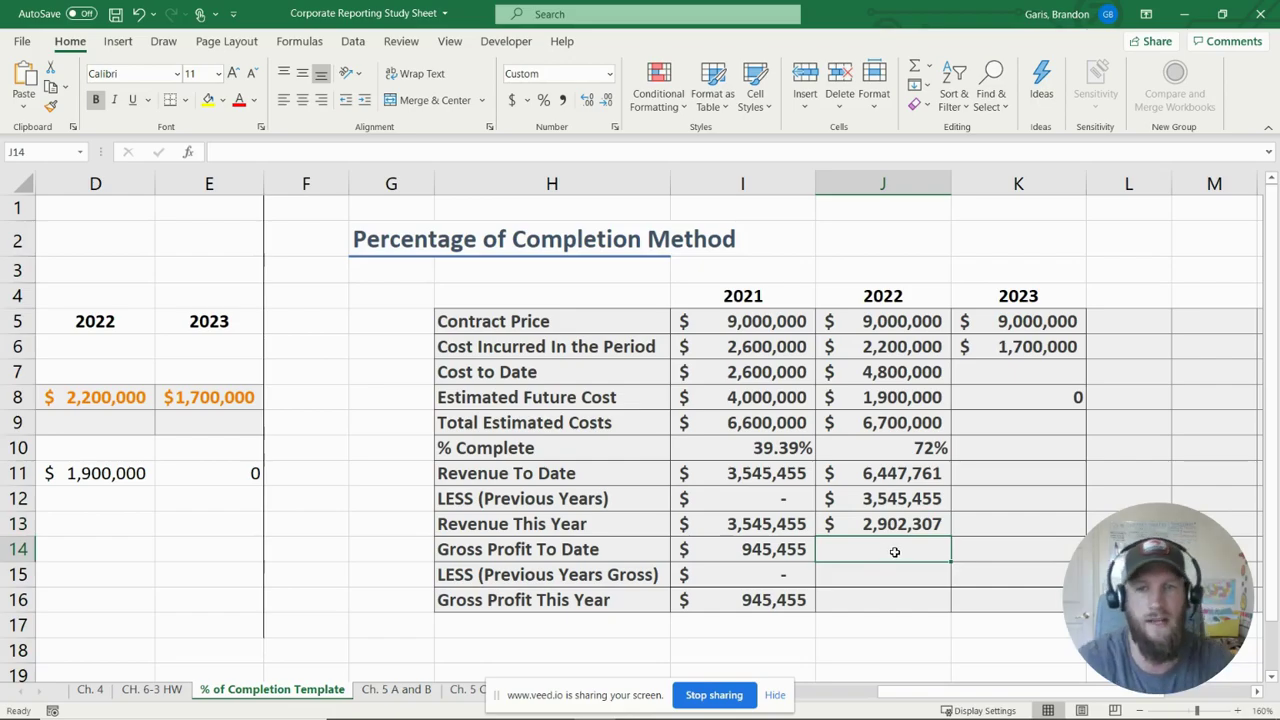
text(=)
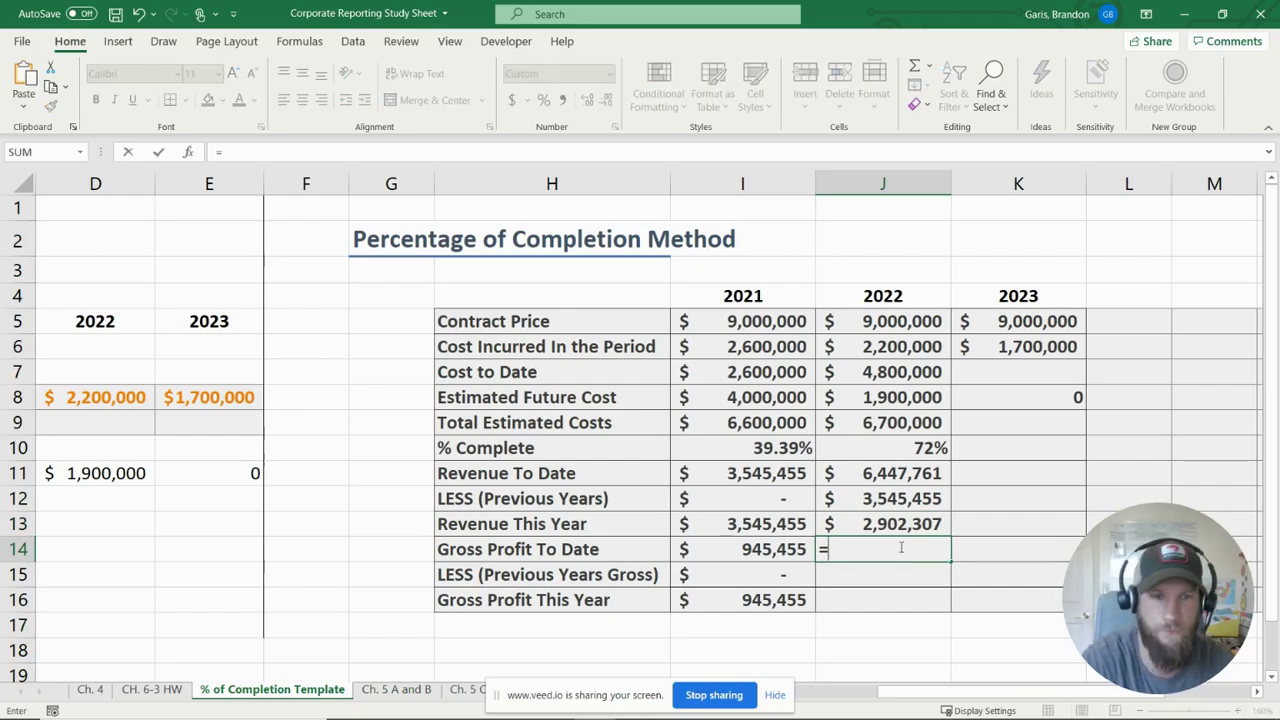
click(895, 473)
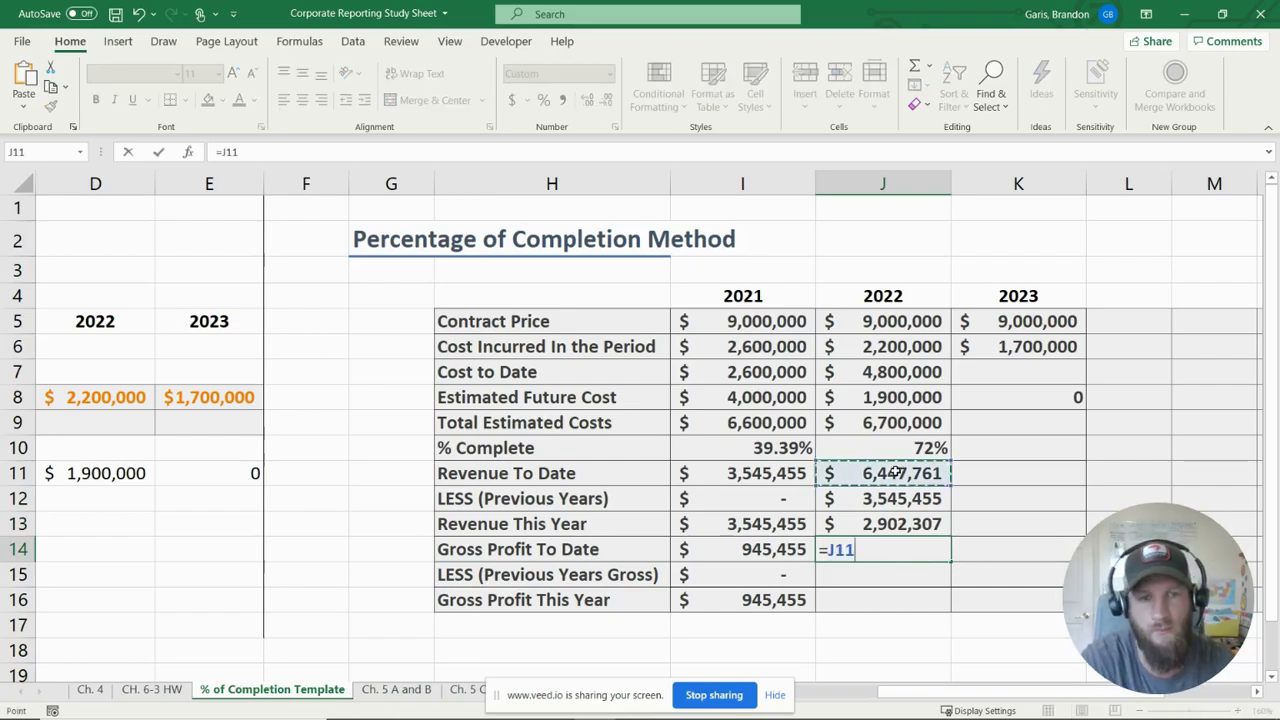
text(-)
click(900, 372)
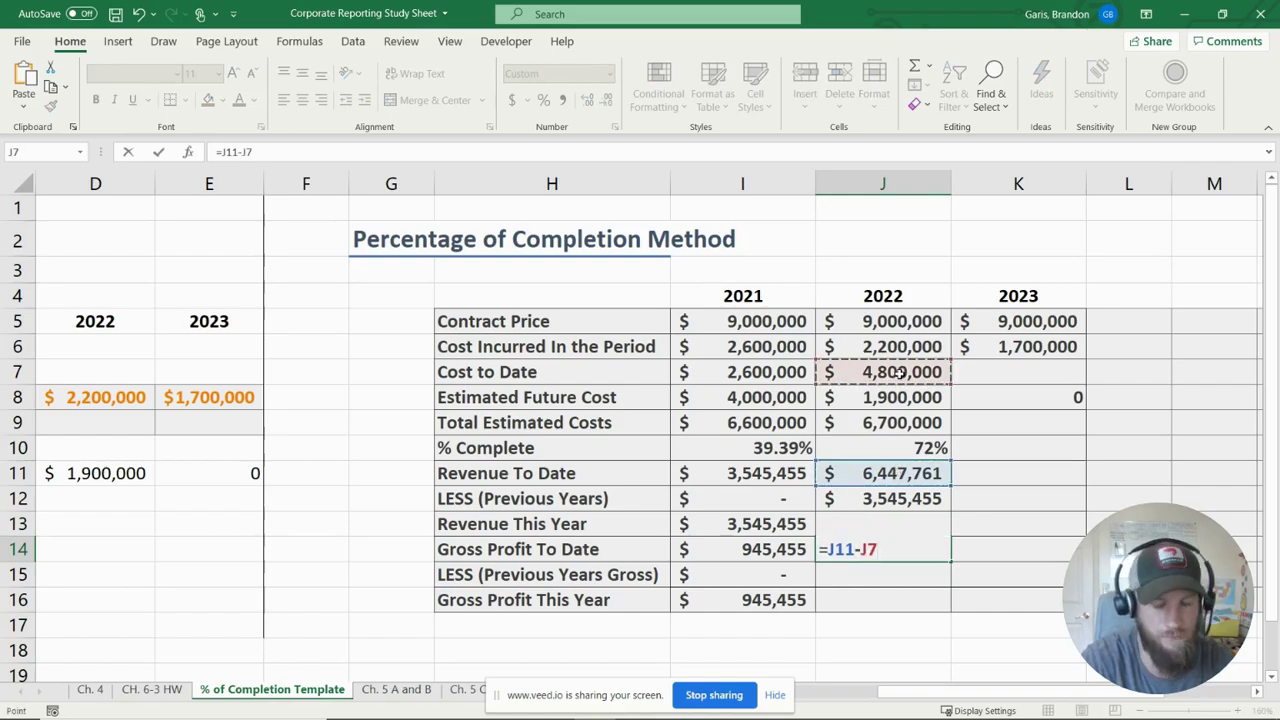
key(Return)
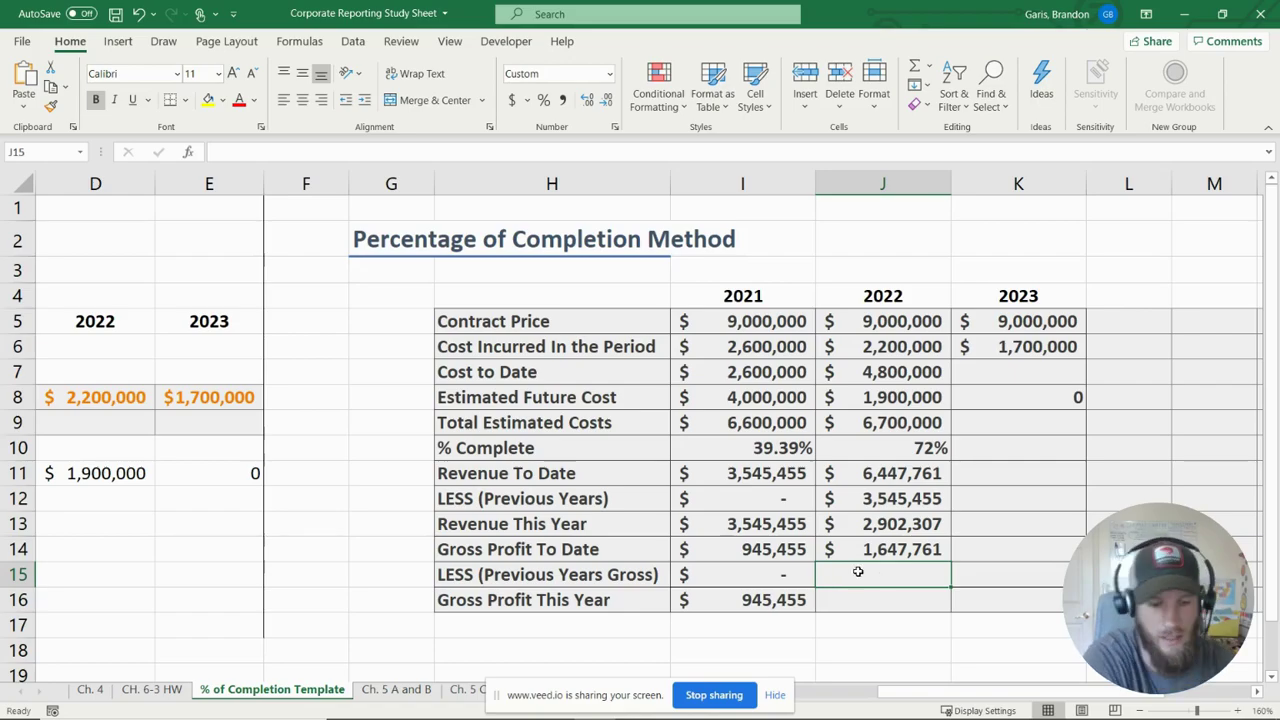
Fill the 2022 LESS (Previous Years Gross) row with a reference to the 2021 Gross Profit To Date, =I14.
text(=)
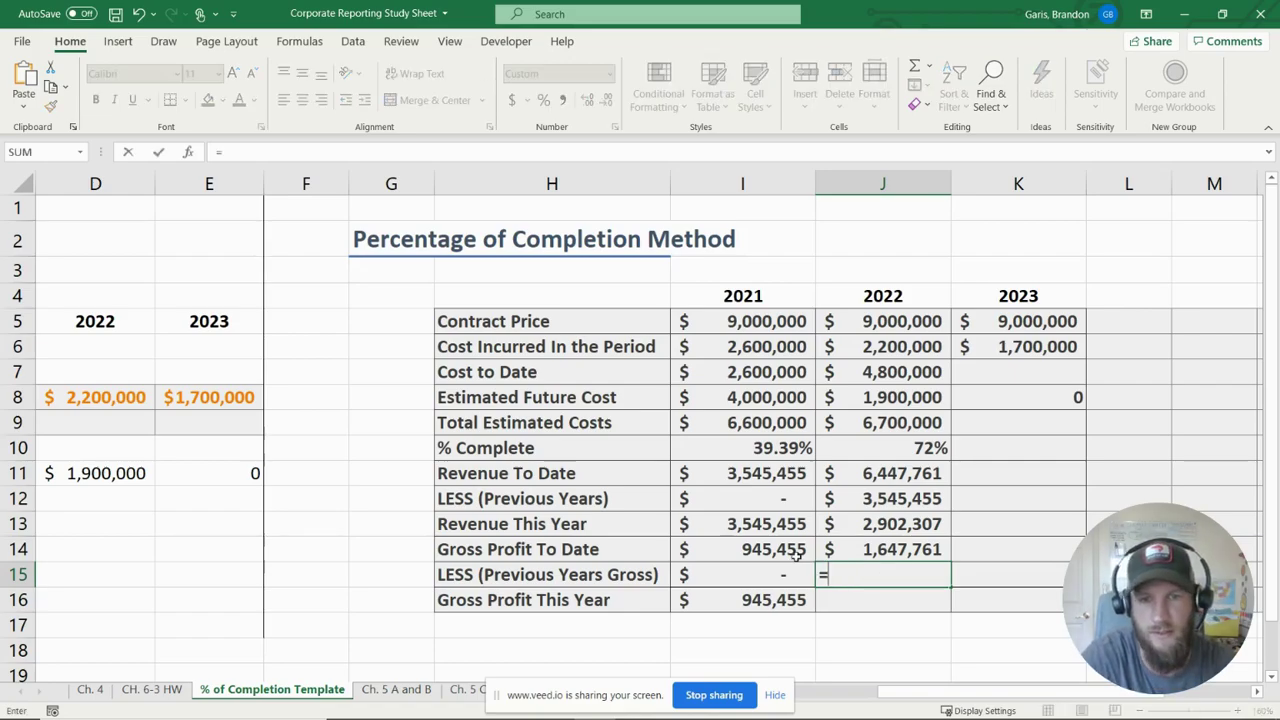
click(789, 549)
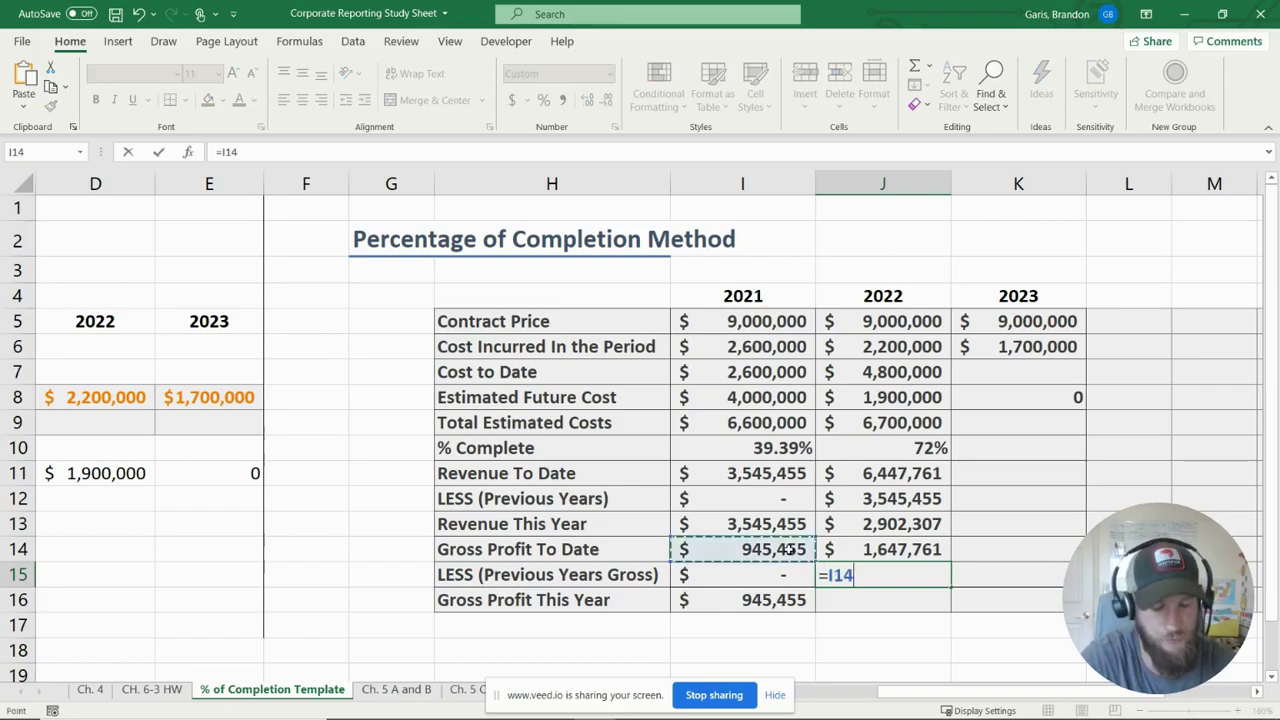
key(Return)
click(899, 577)
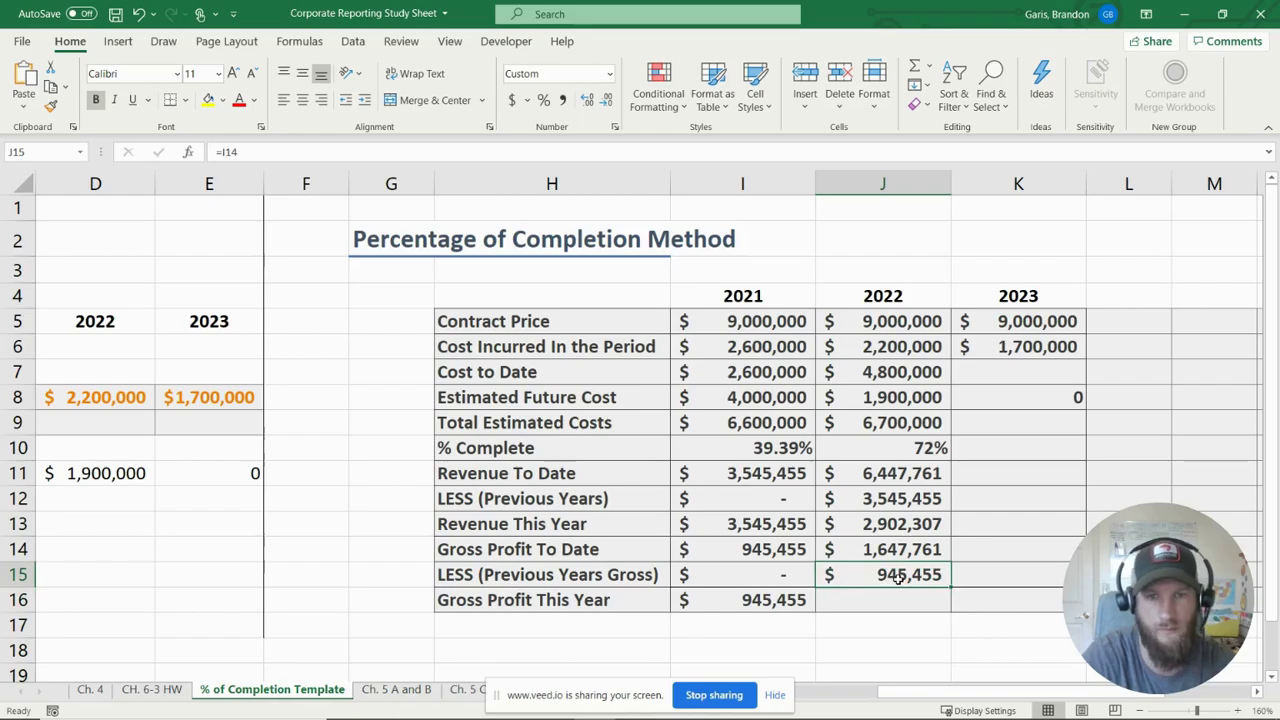
Calculate the 2022 Gross Profit This Year by subtracting LESS (Previous Years Gross) from Gross Profit To Date, =J14-J15.
click(902, 600)
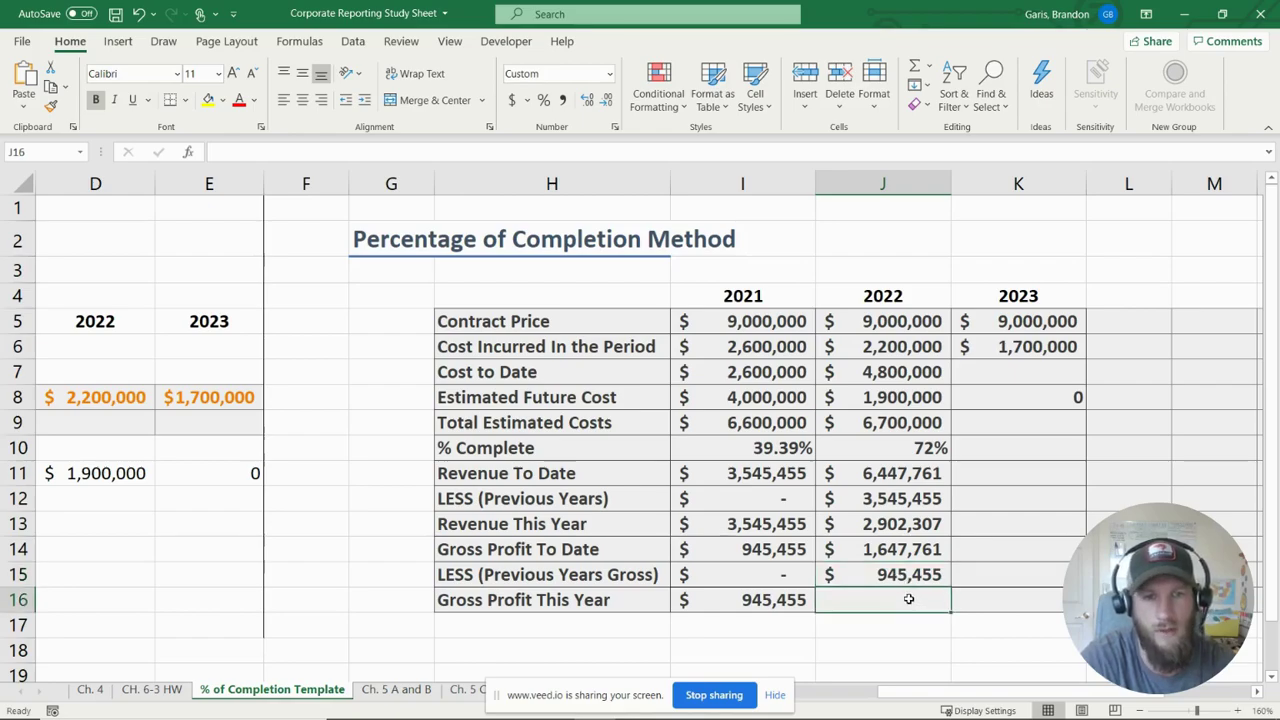
text(=)
click(909, 550)
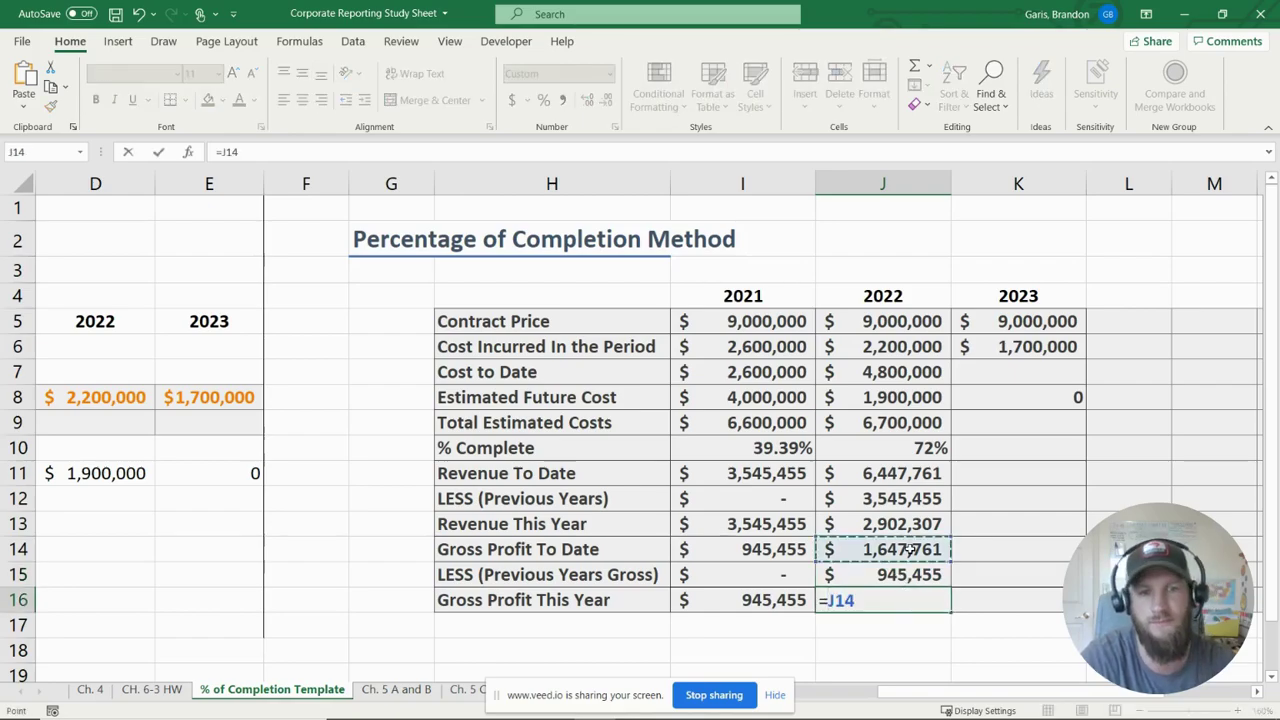
text(-)
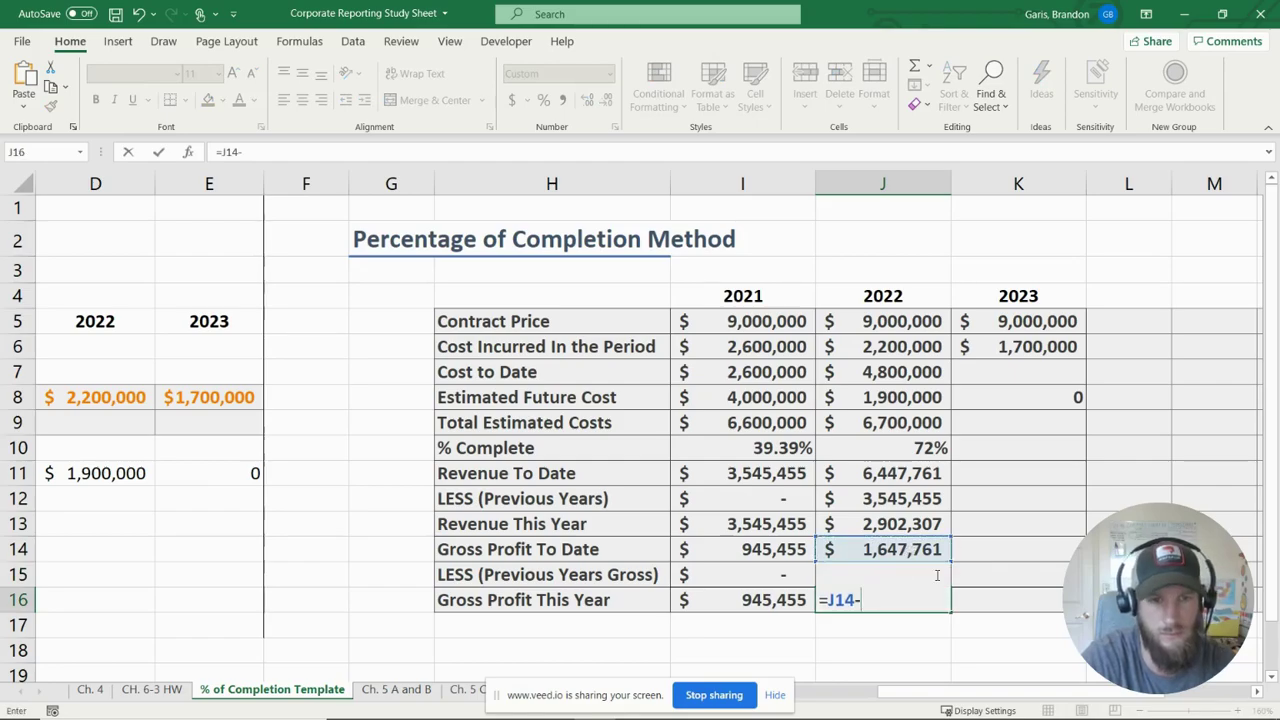
click(954, 573)
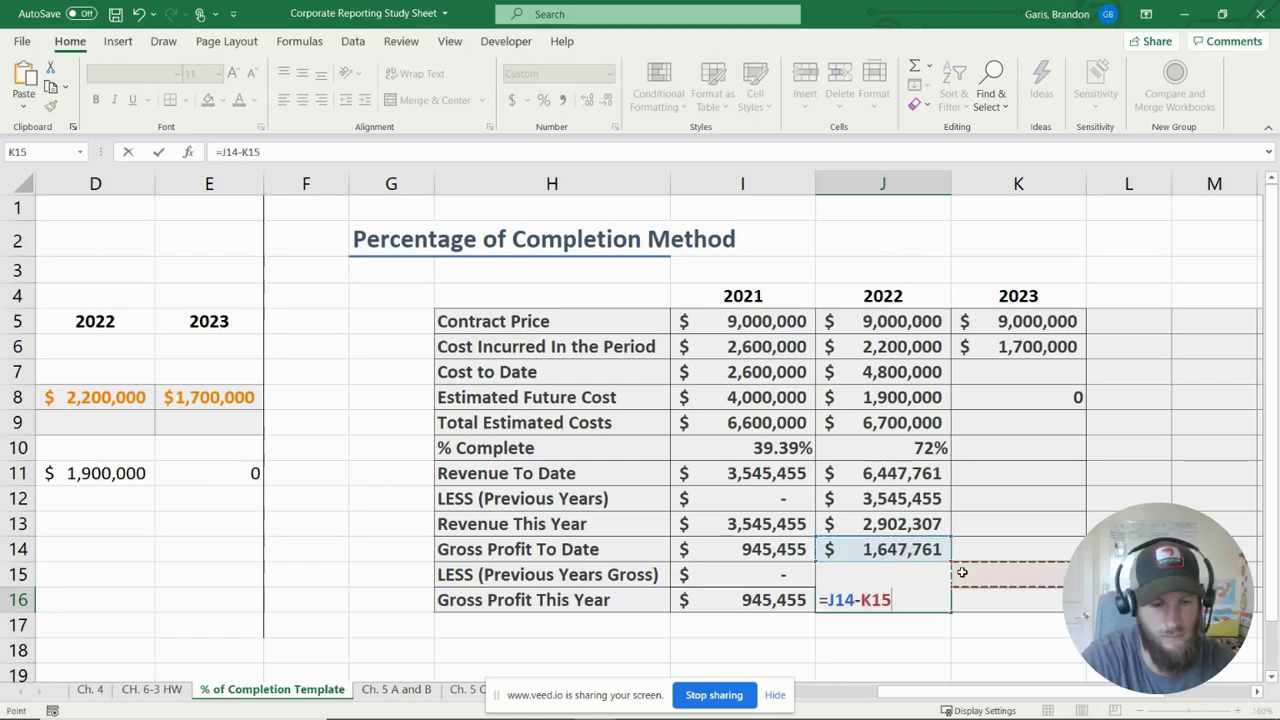
click(908, 574)
key(Return)
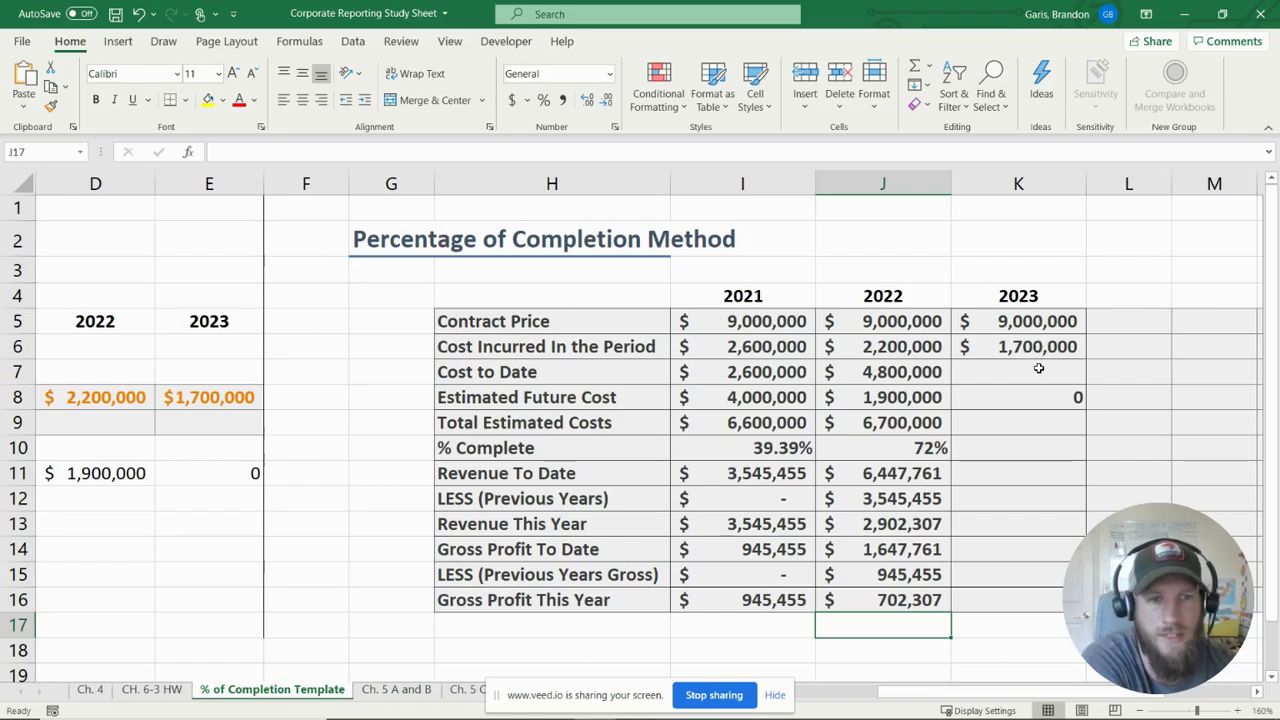
Calculate the 2023 Cost to Date by adding the 2022 Cost to Date and the 2023 Cost Incurred In the Period, =J7+K6.
click(1038, 372)
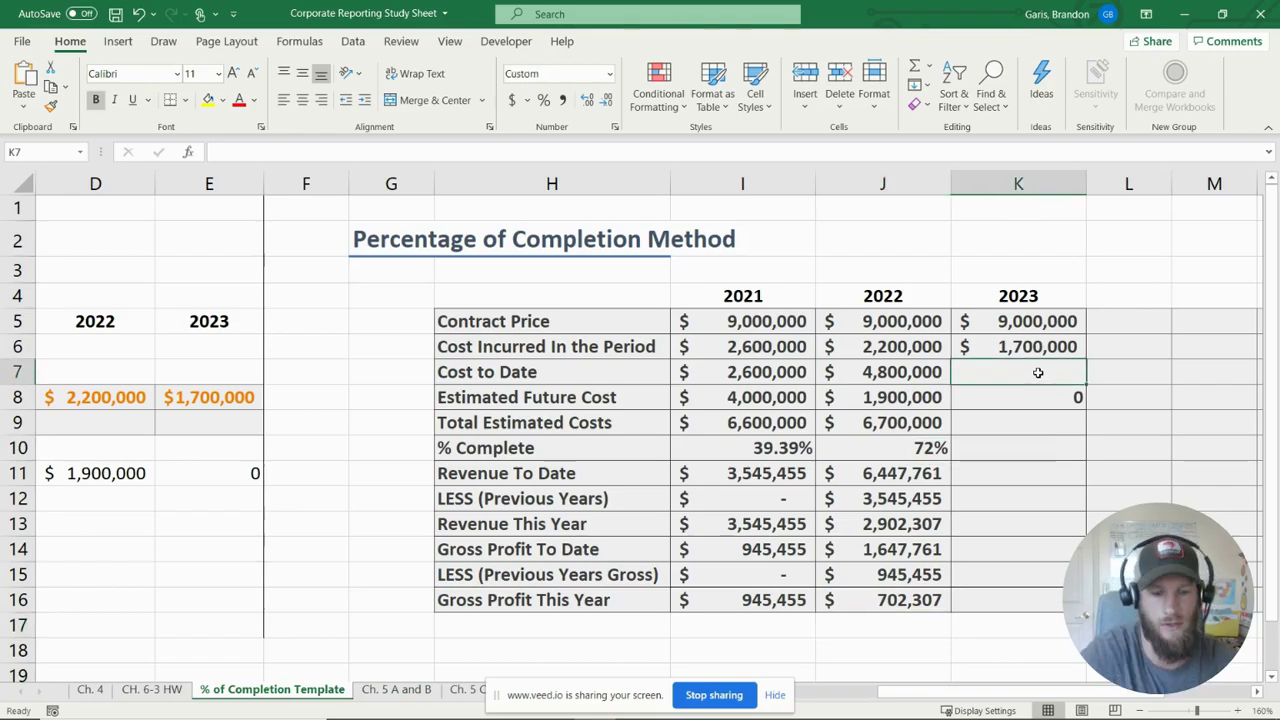
text(=)
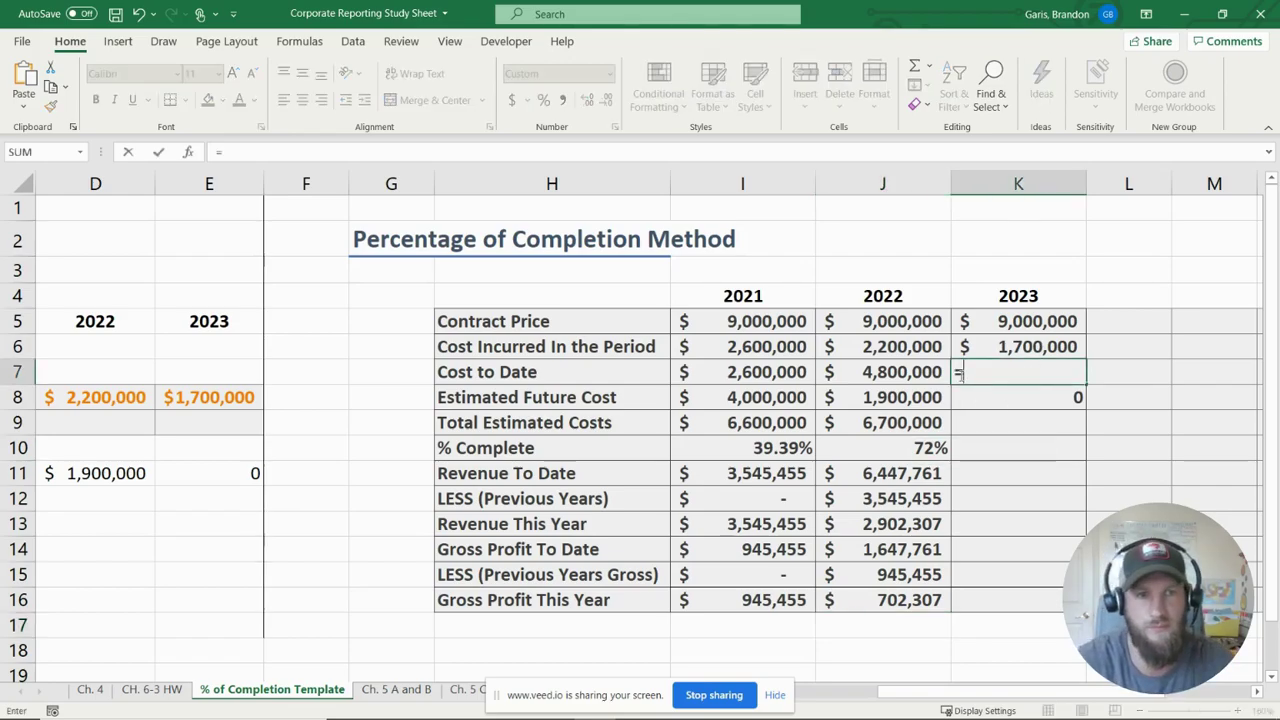
click(910, 372)
text(+)
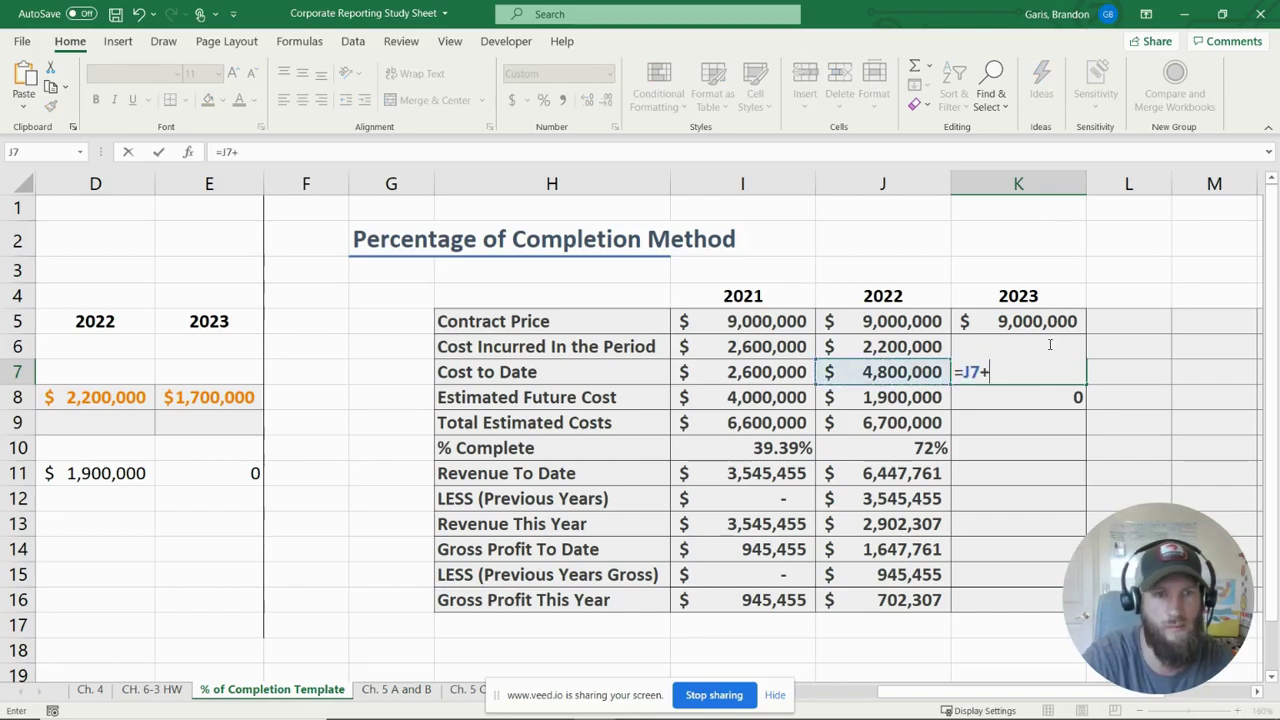
click(1084, 344)
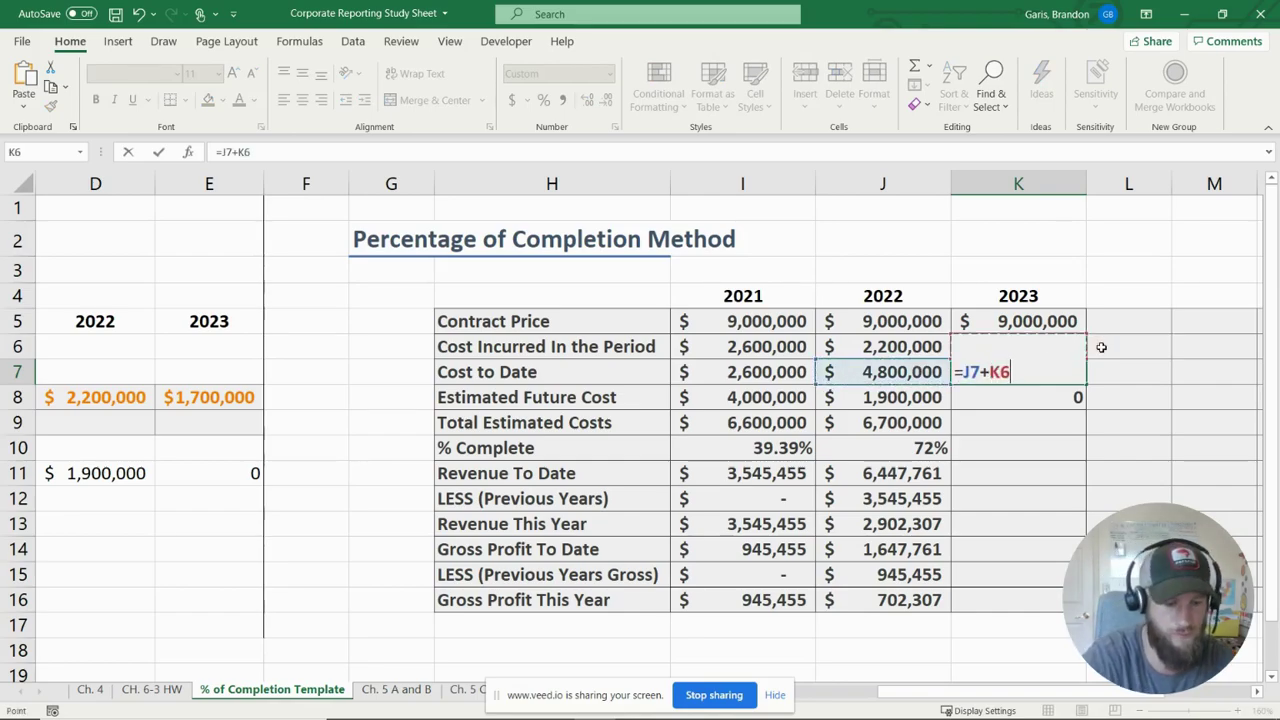
key(Return)
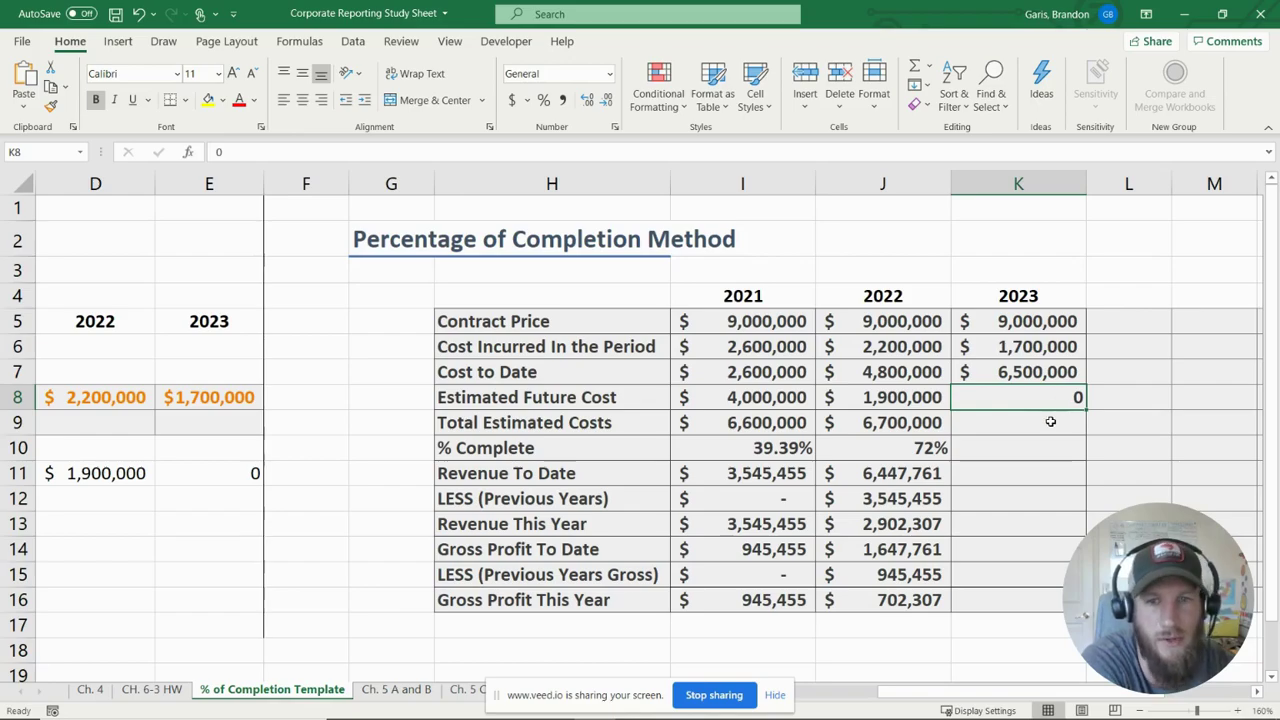
Enter 6,500,000 as the 2023 Total Estimated Costs.
click(1050, 421)
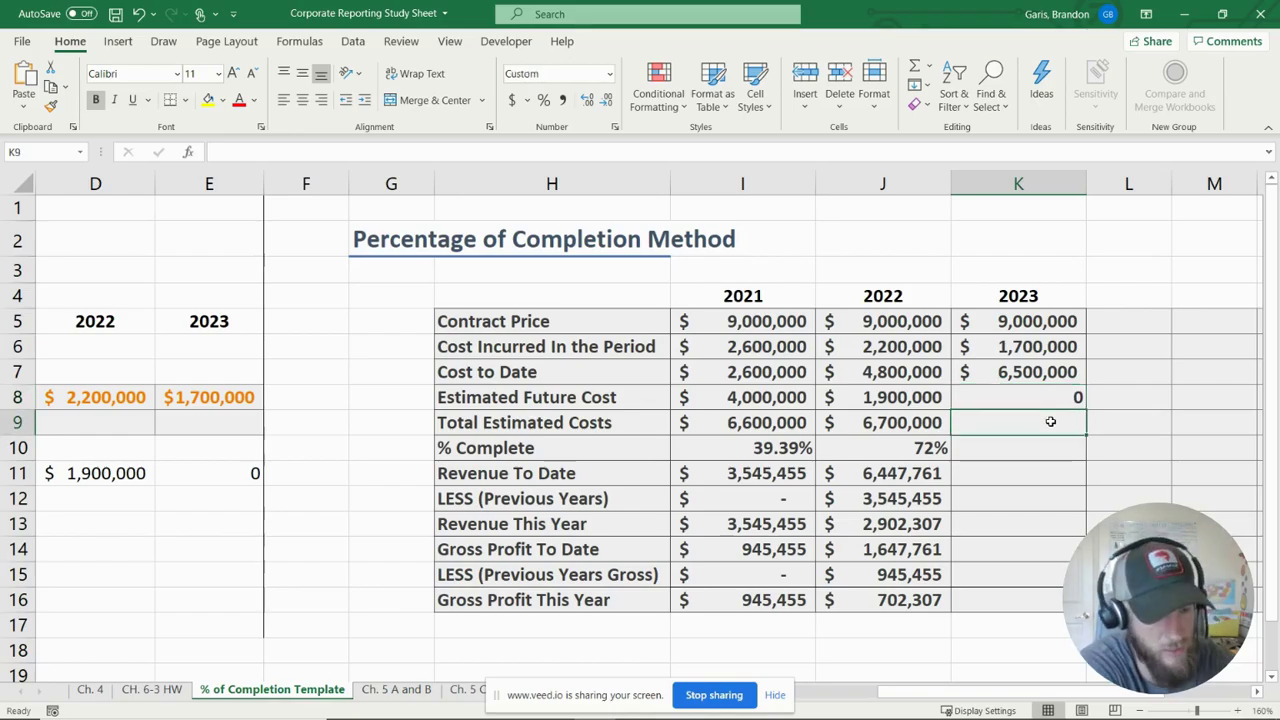
text(6,50)
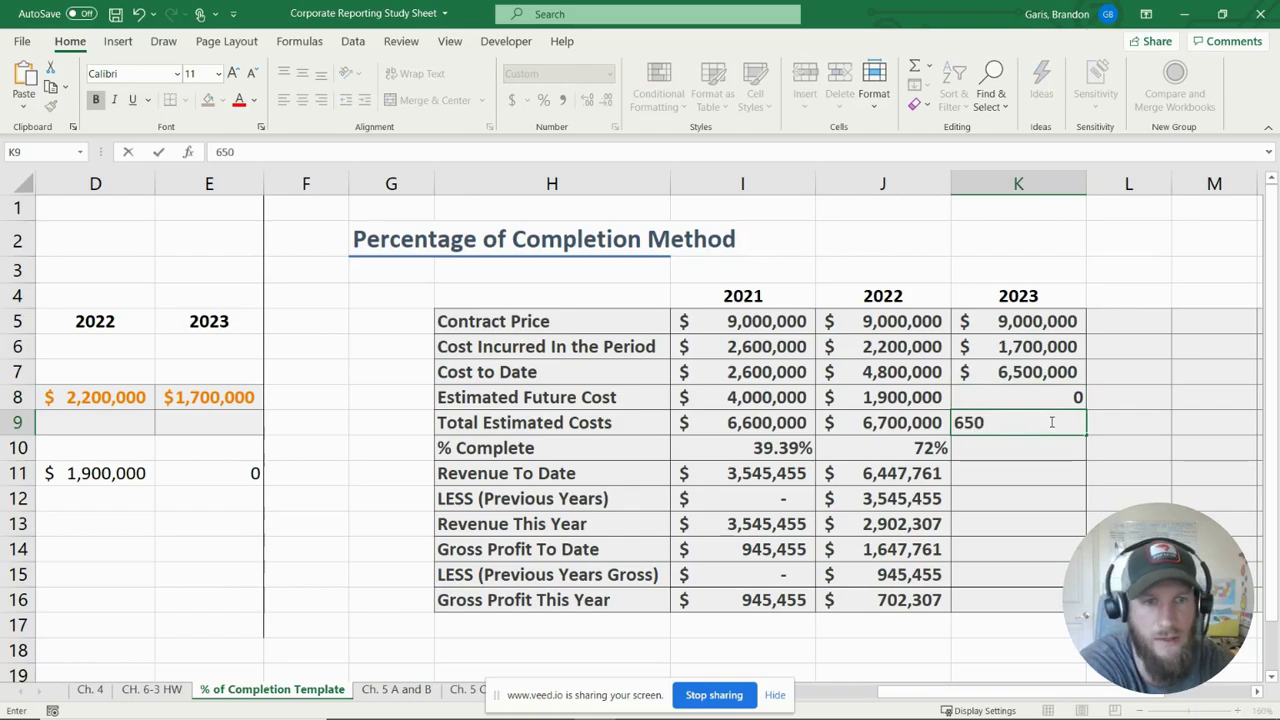
text(0,000)
key(Return)
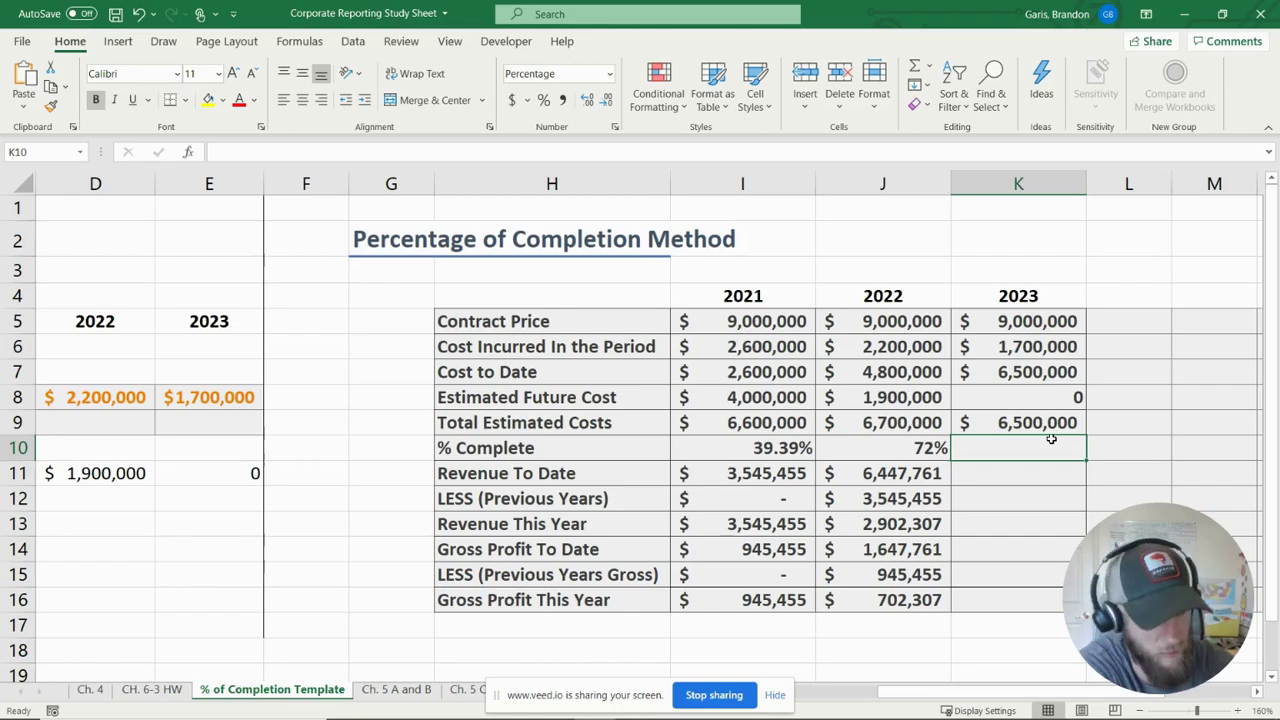
Set the 2023 % Complete to 100% and the 2023 Revenue To Date to 9000000.
text(100)
key(Return)
key(Return)
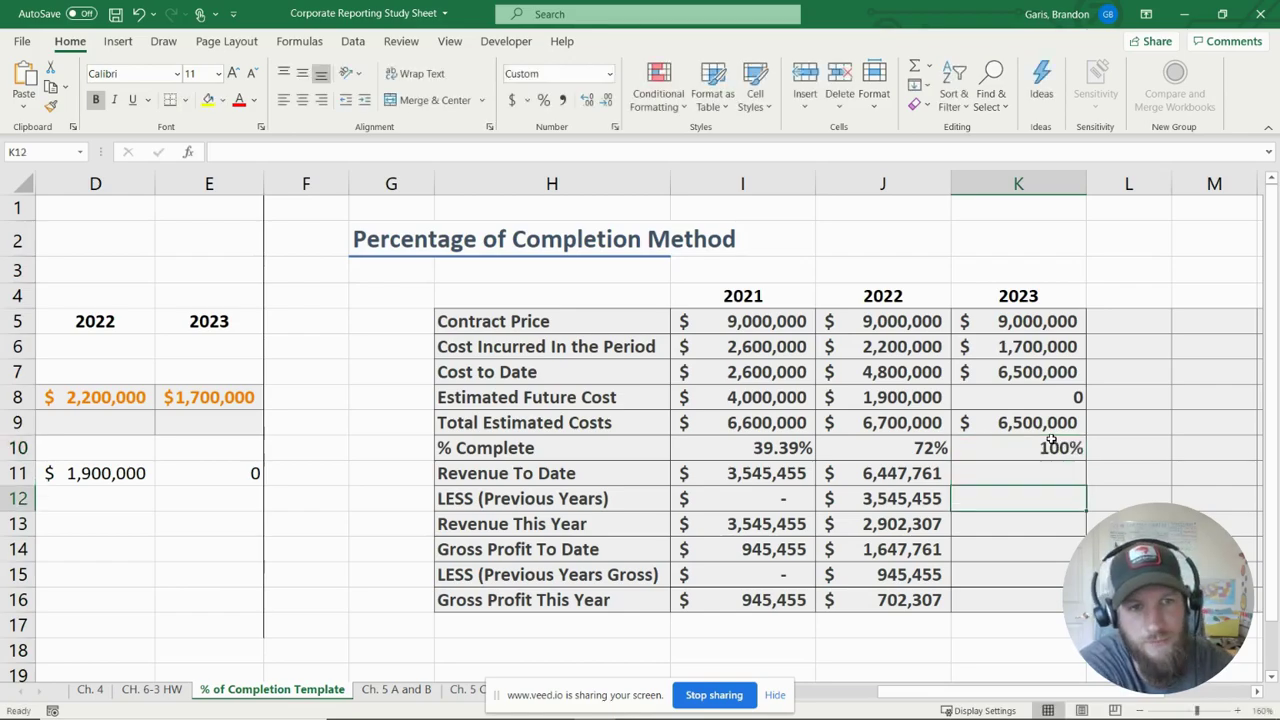
click(1050, 476)
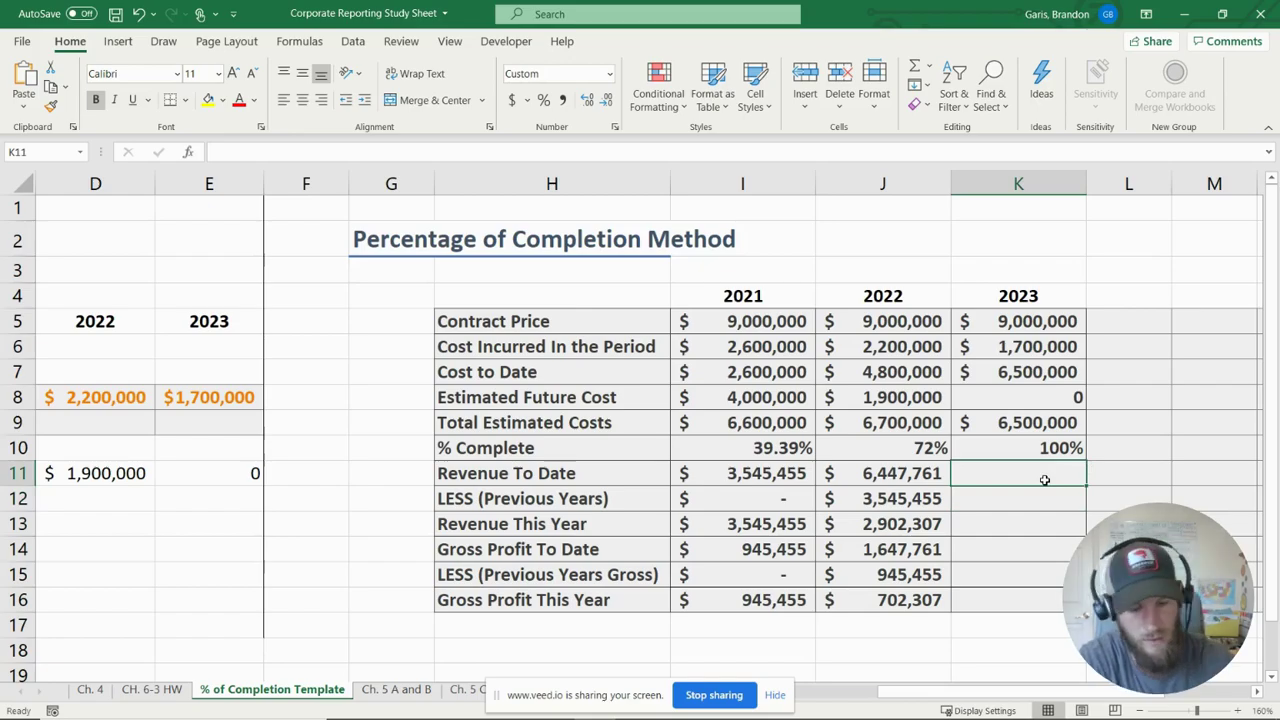
text(9000000)
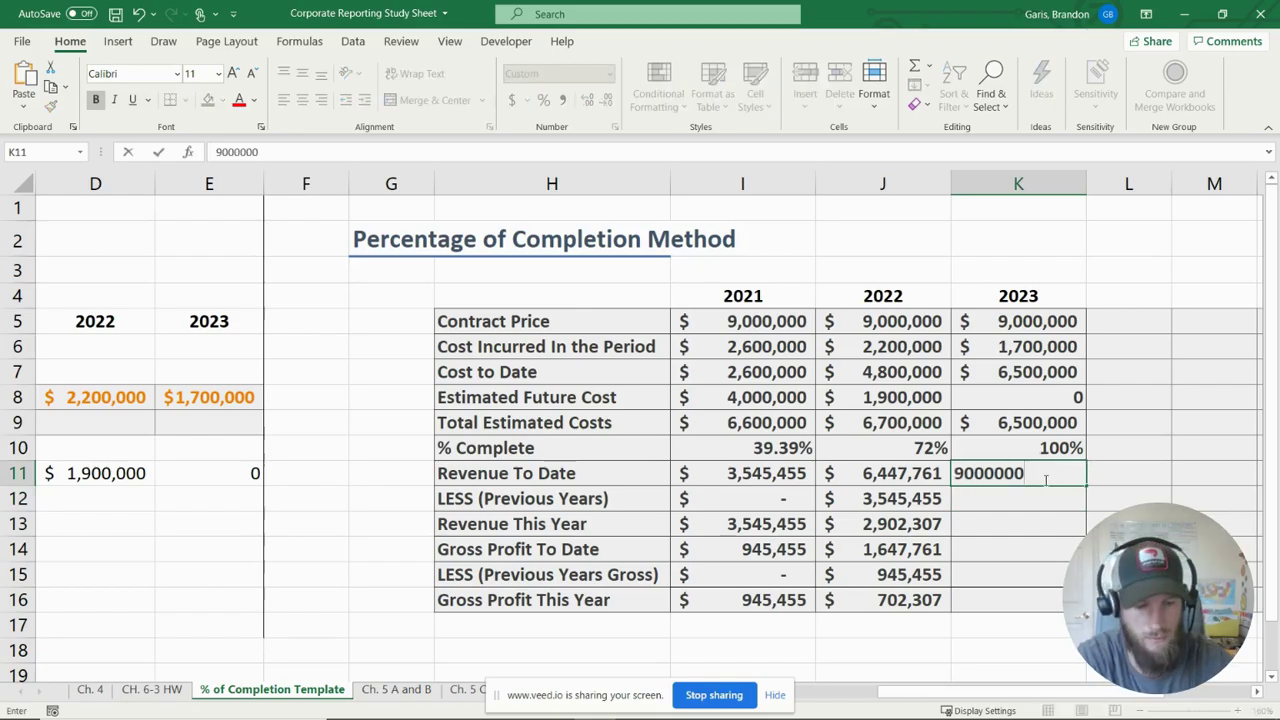
key(Return)
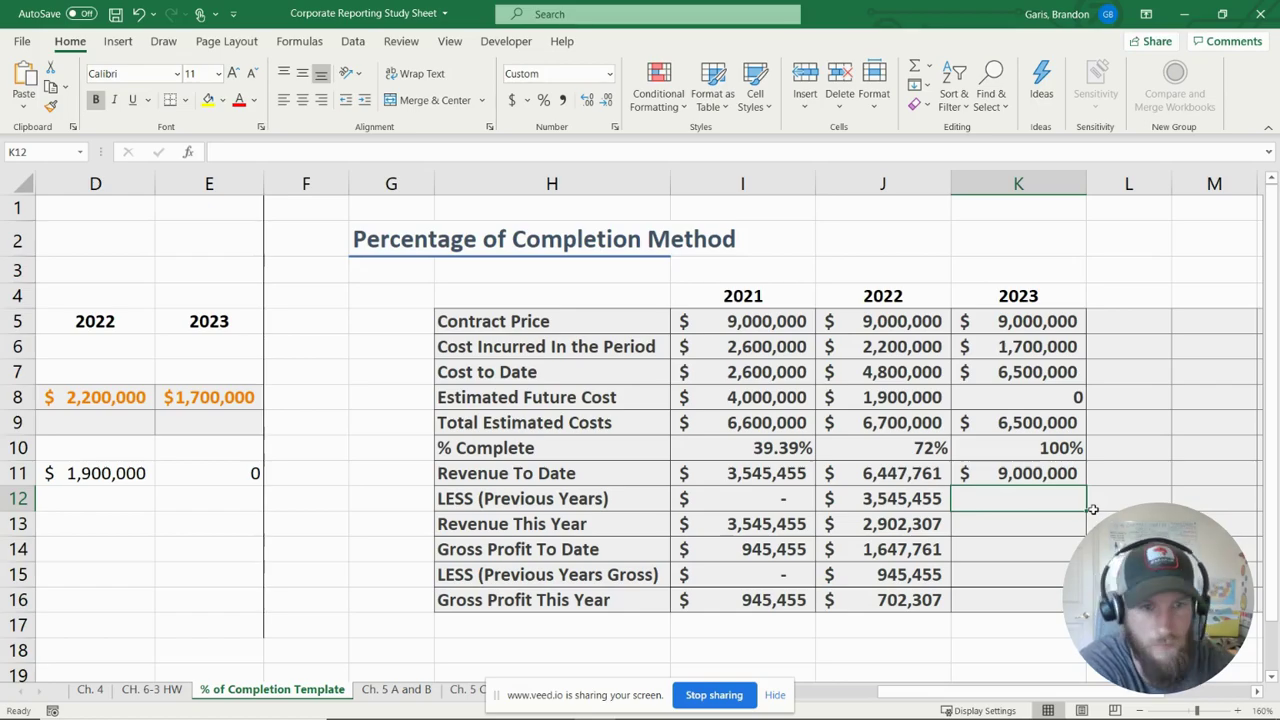
Fill the 2023 LESS (Previous Years) row with a reference to the 2022 Revenue To Date, =J11.
text(6)
key(BackSpace)
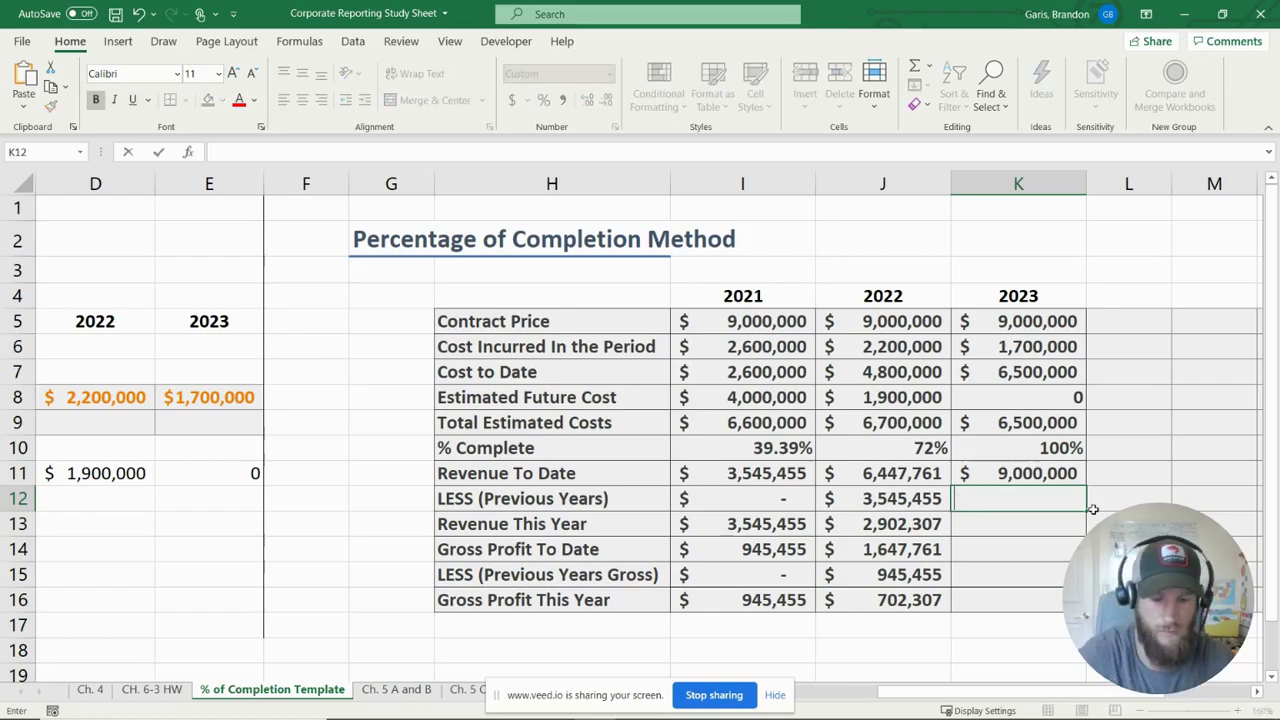
text(=)
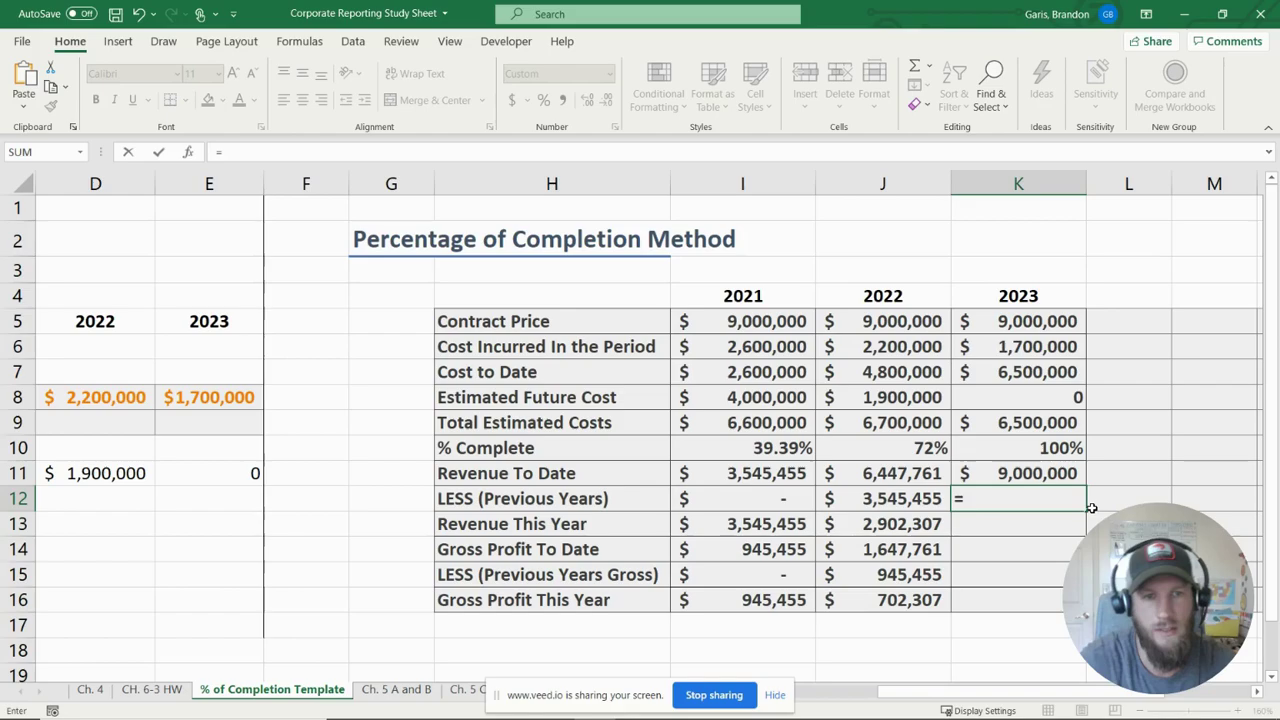
click(921, 478)
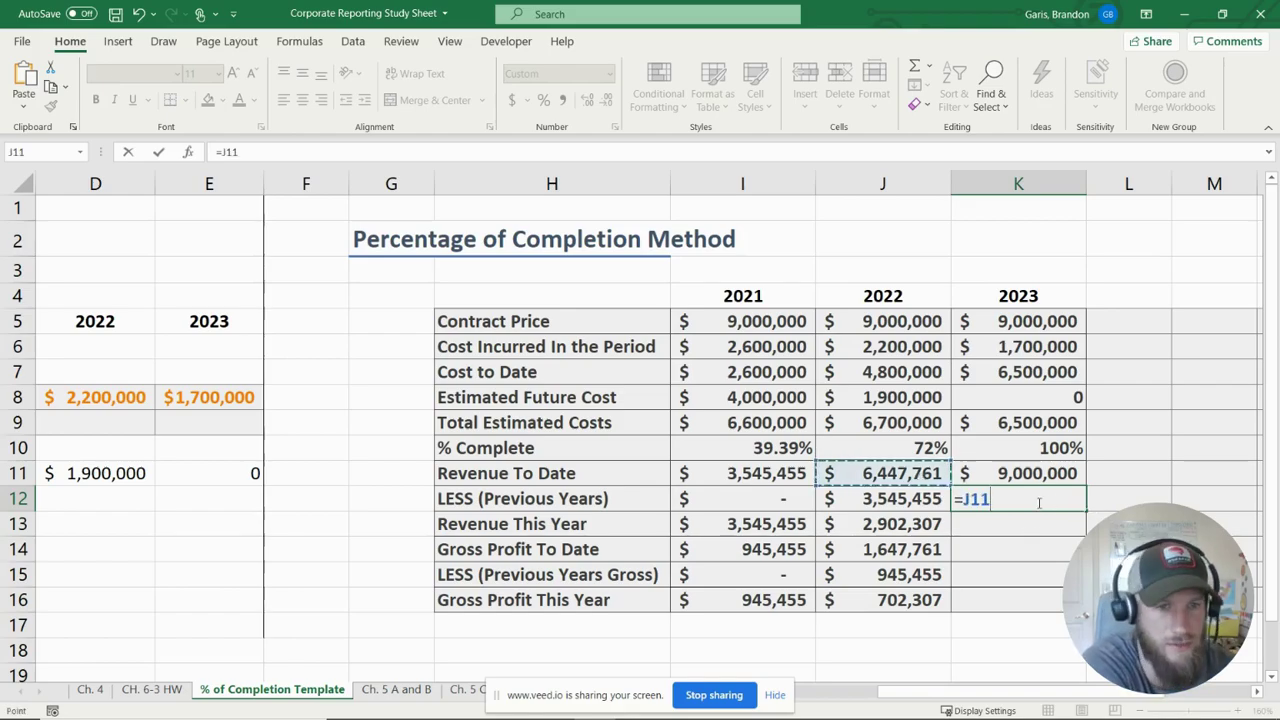
key(Return)
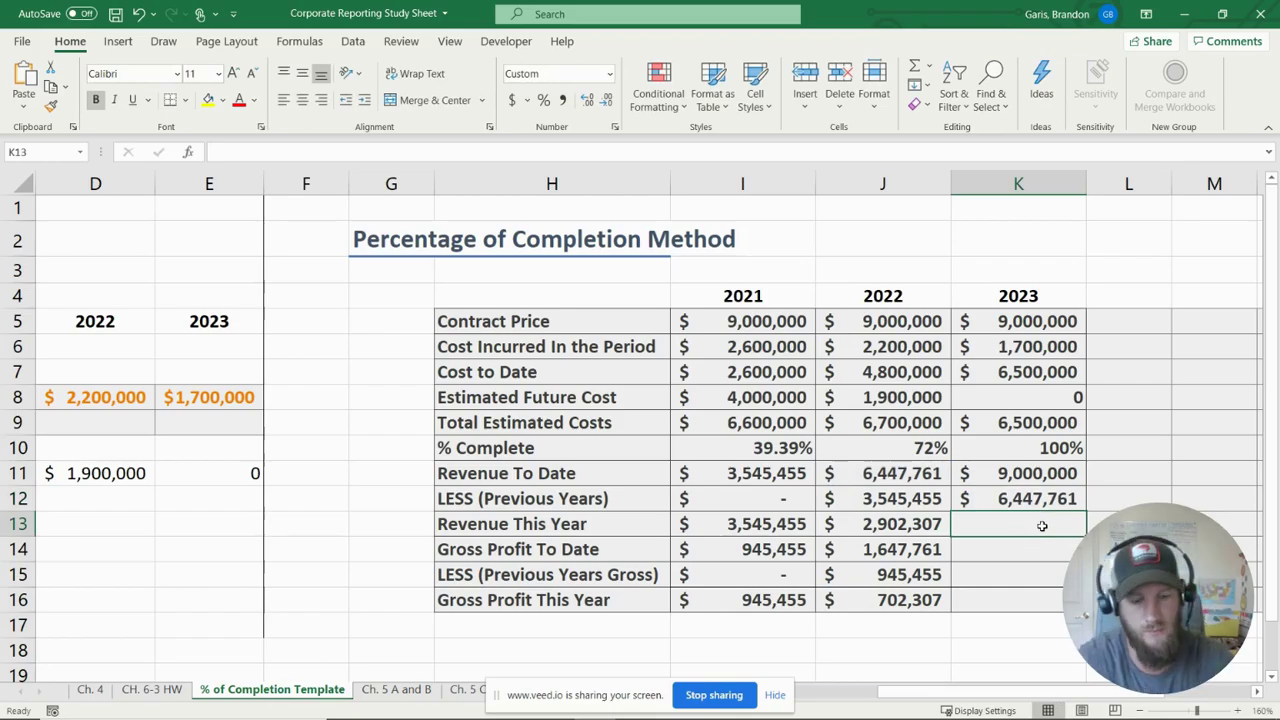
Calculate the 2023 Revenue This Year by subtracting LESS (Previous Years) from Revenue To Date, =K11-K12.
text(=)
click(1040, 470)
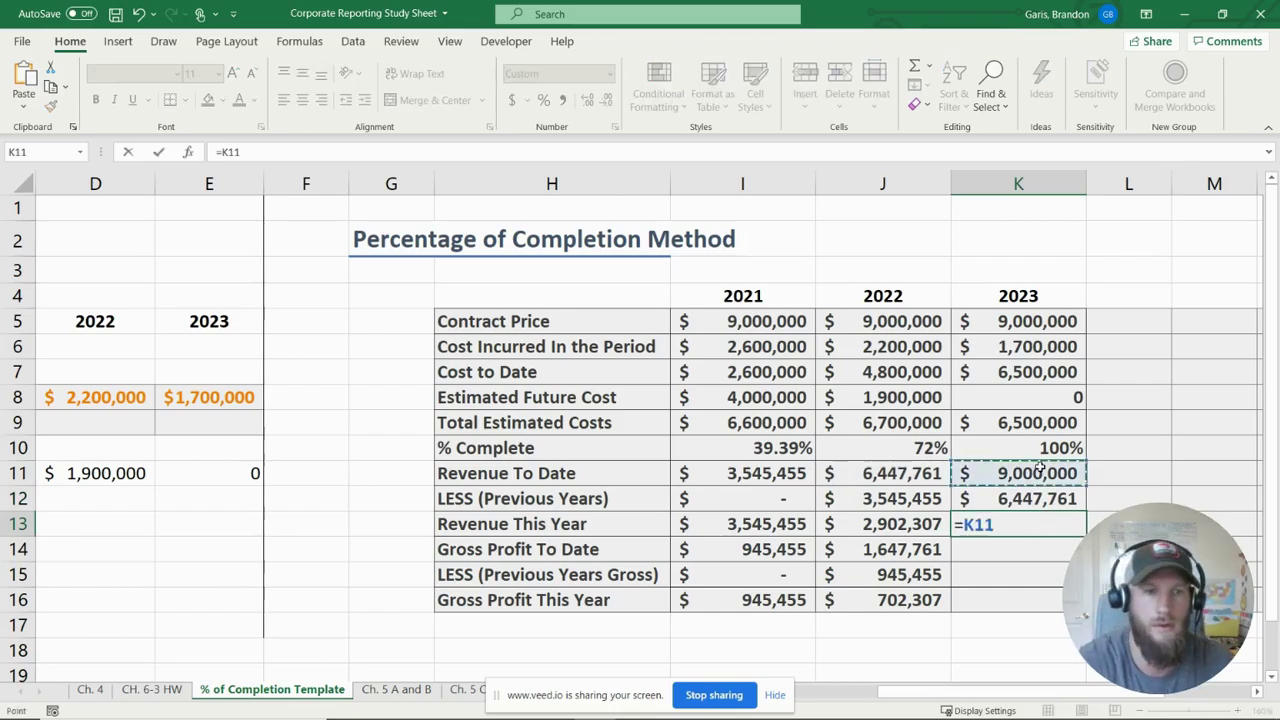
text(-)
click(1092, 491)
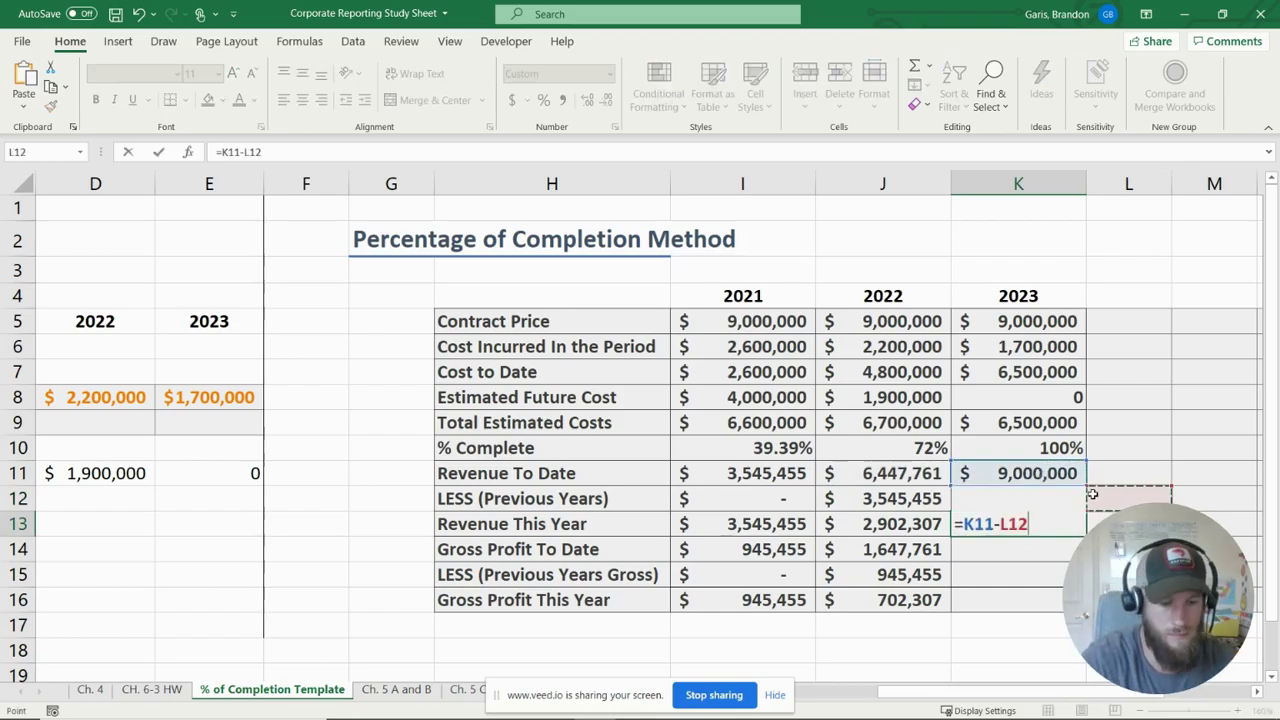
key(Return)
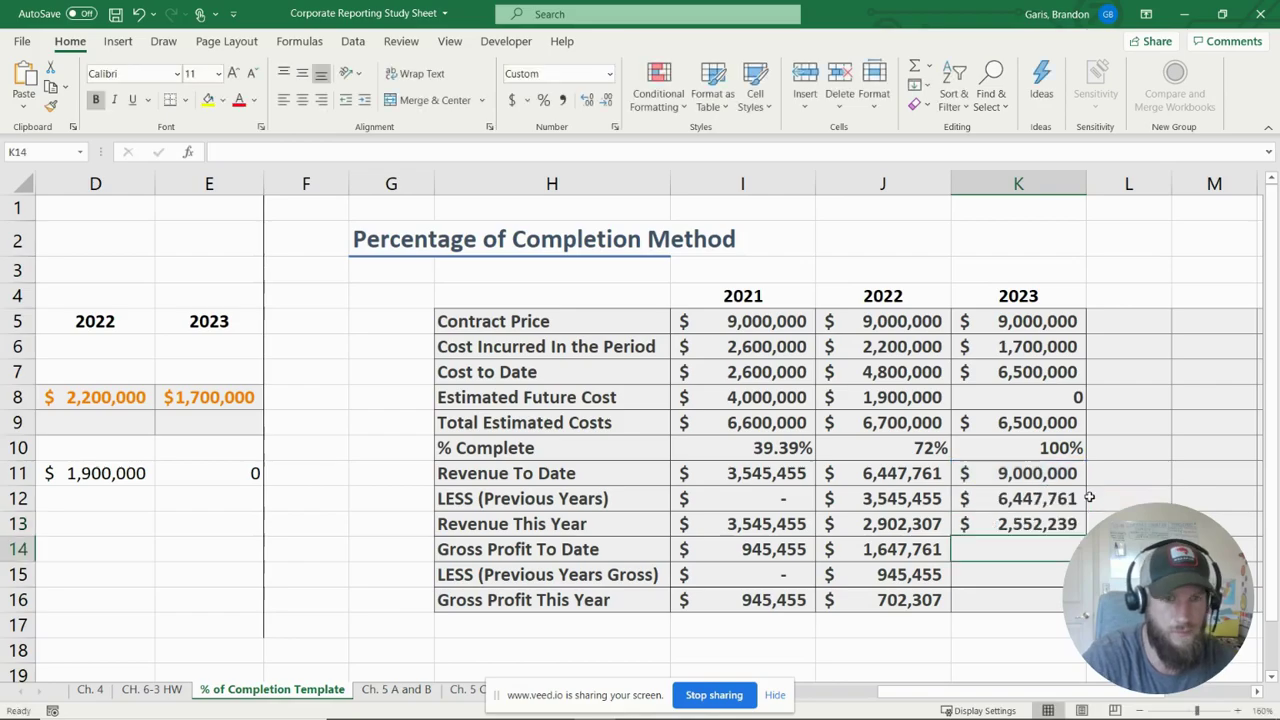
click(1022, 530)
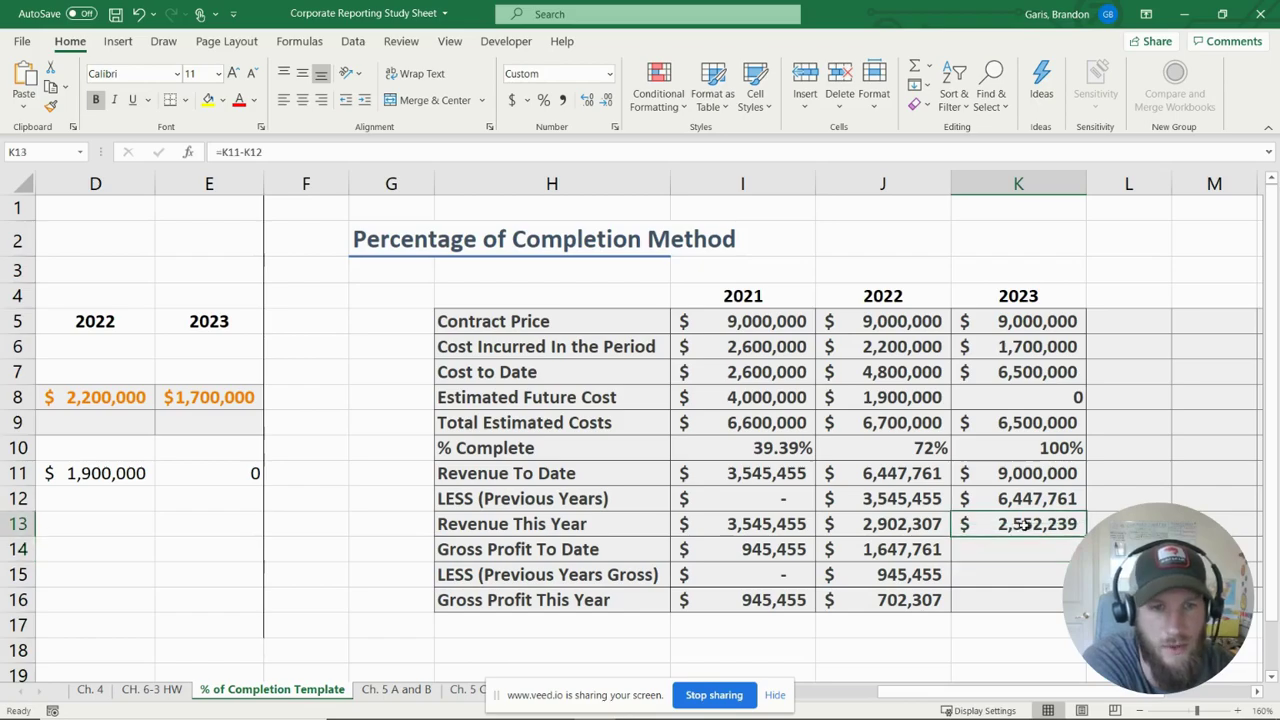
Calculate the 2023 Gross Profit To Date by subtracting Cost to Date from Revenue To Date, =K11-K7.
click(1030, 547)
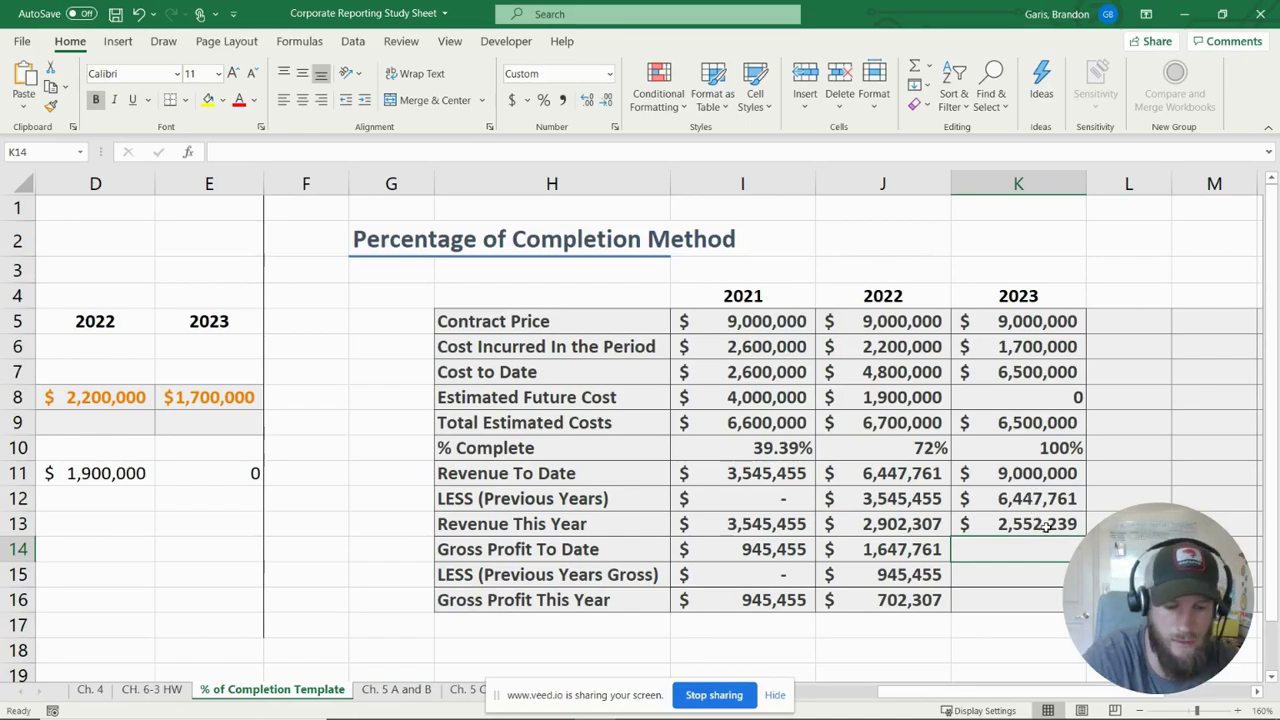
text(=)
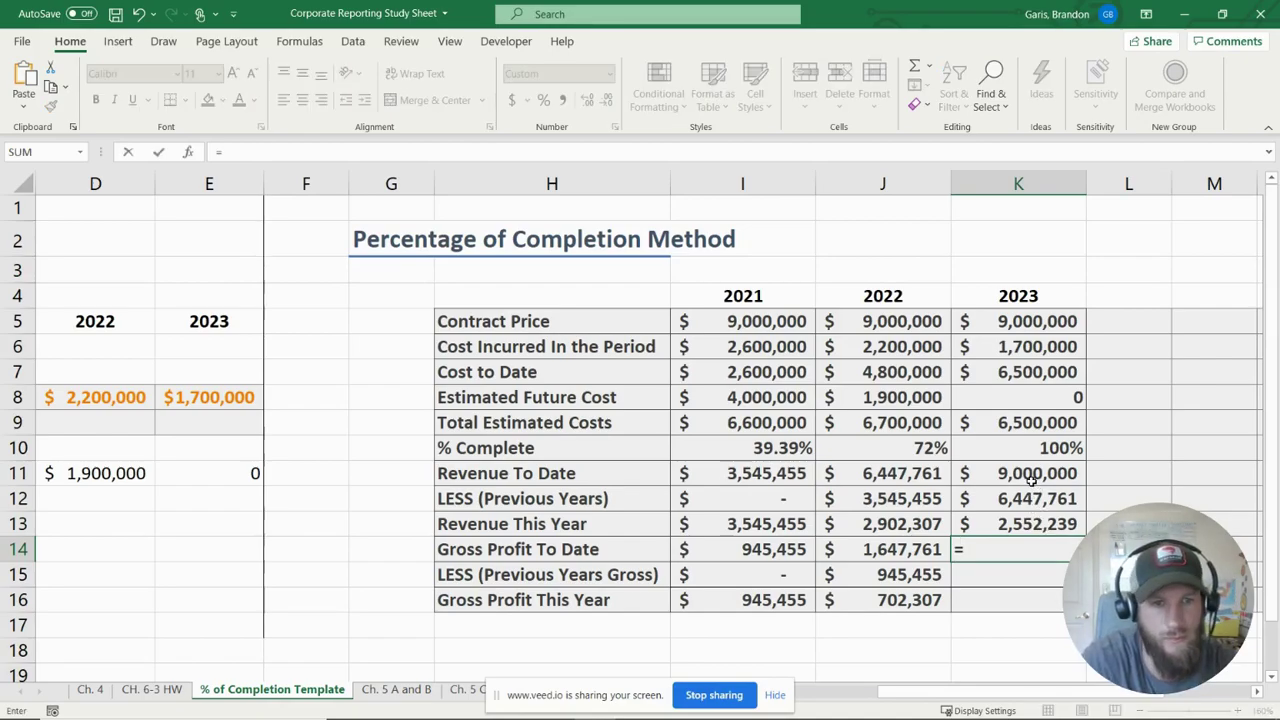
click(1031, 480)
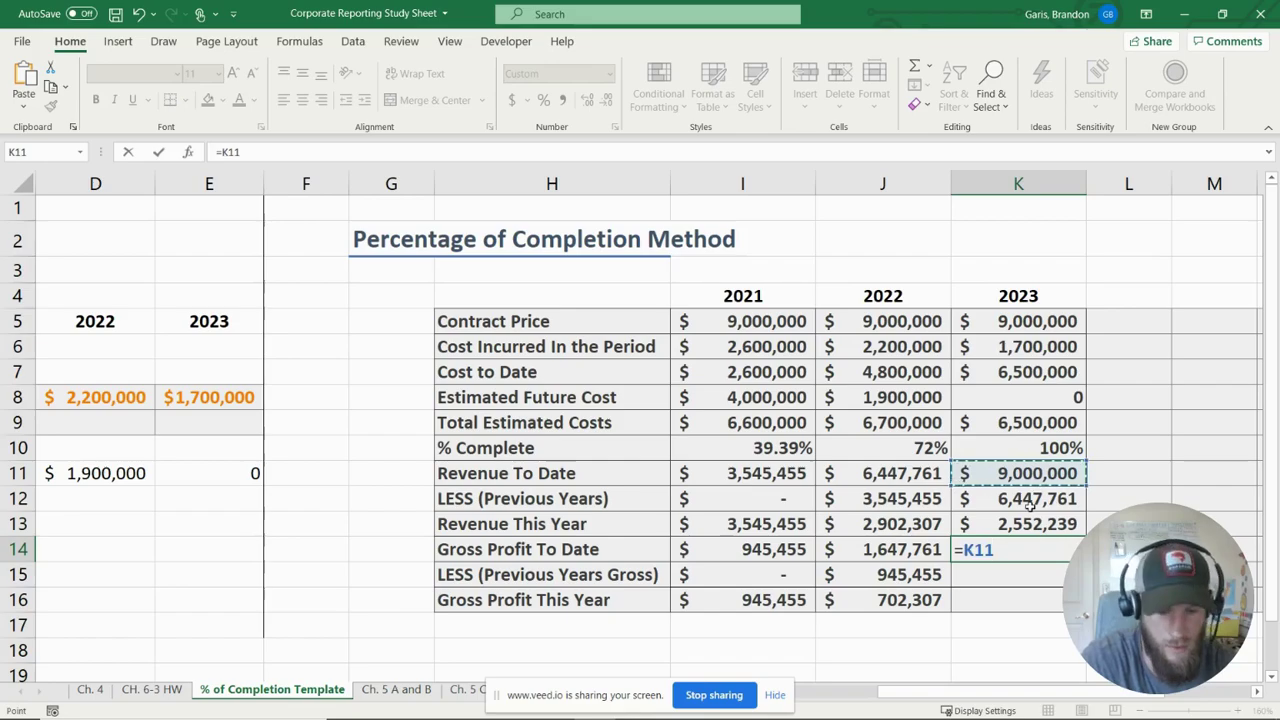
text(-)
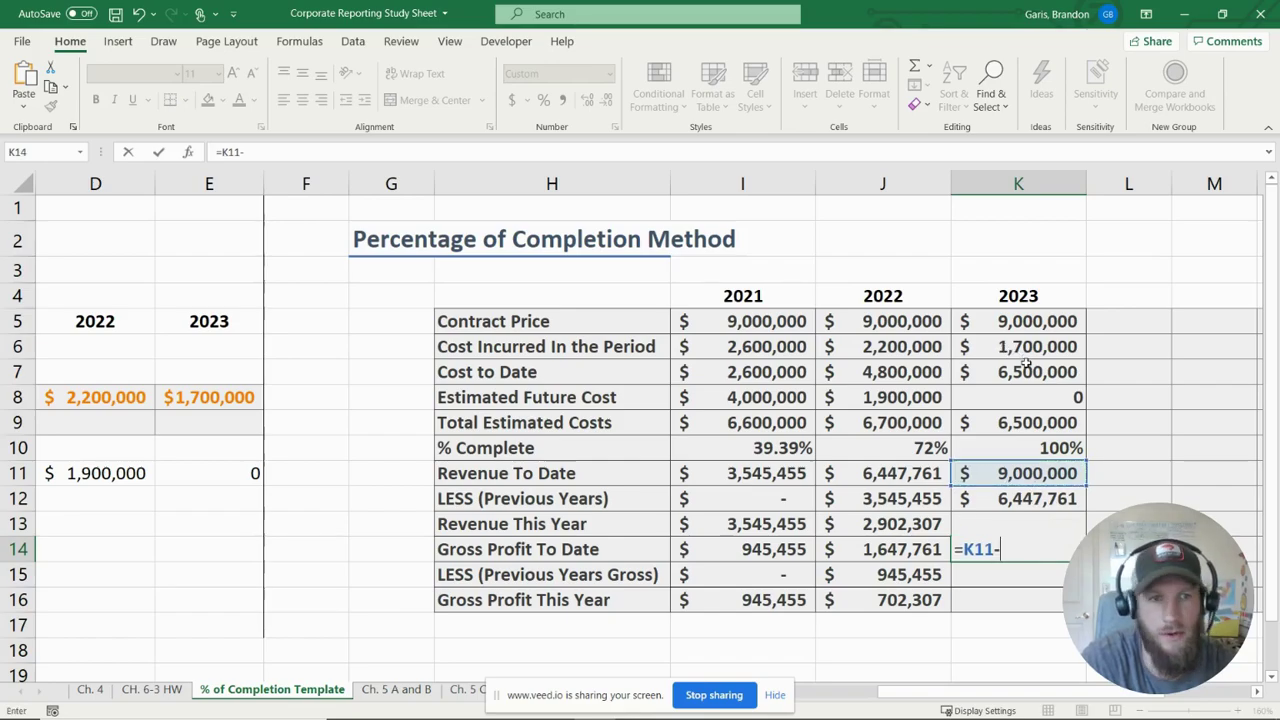
click(1027, 372)
key(Return)
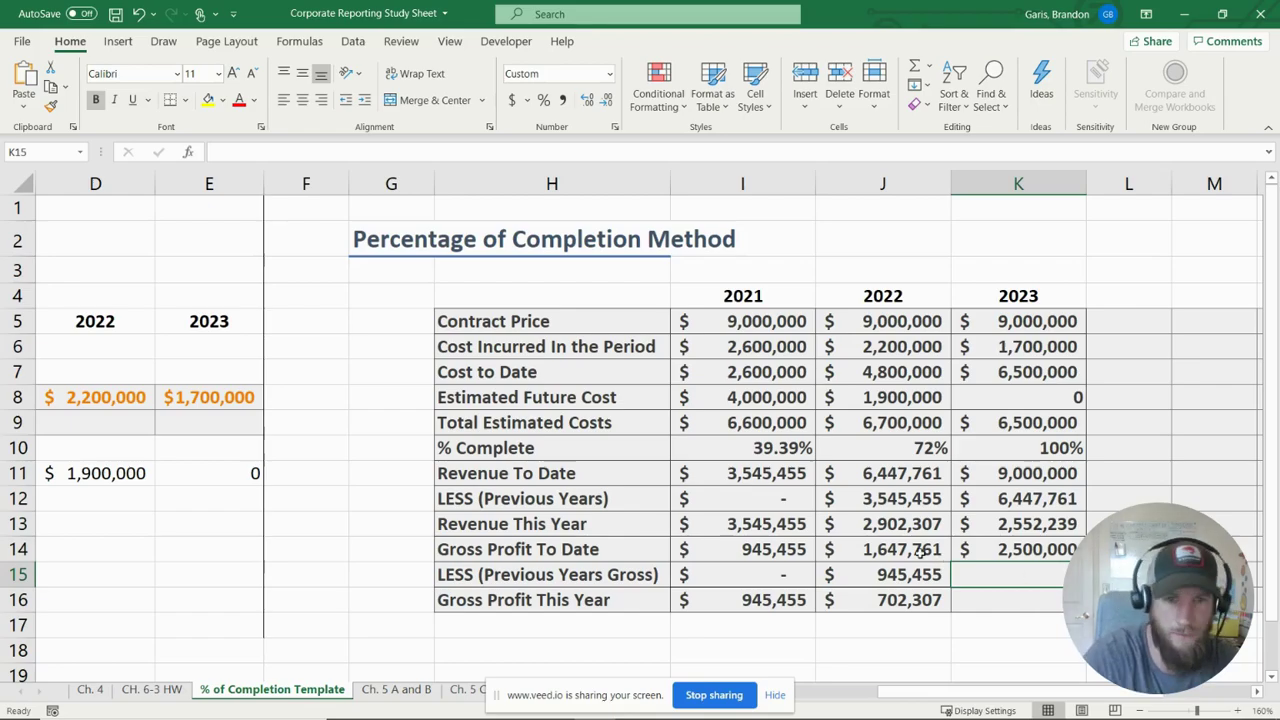
Fill the 2023 LESS (Previous Years Gross) row with a reference to the 2022 Gross Profit To Date, =J14.
text(=)
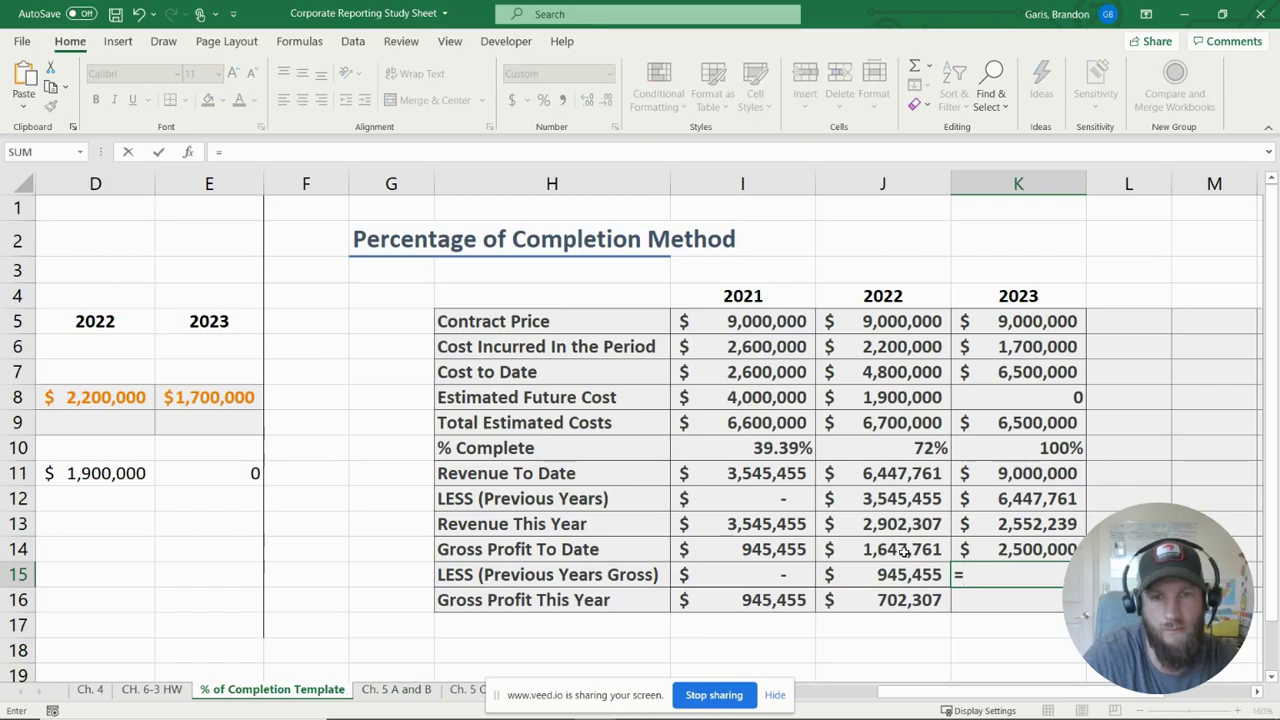
click(903, 551)
key(Return)
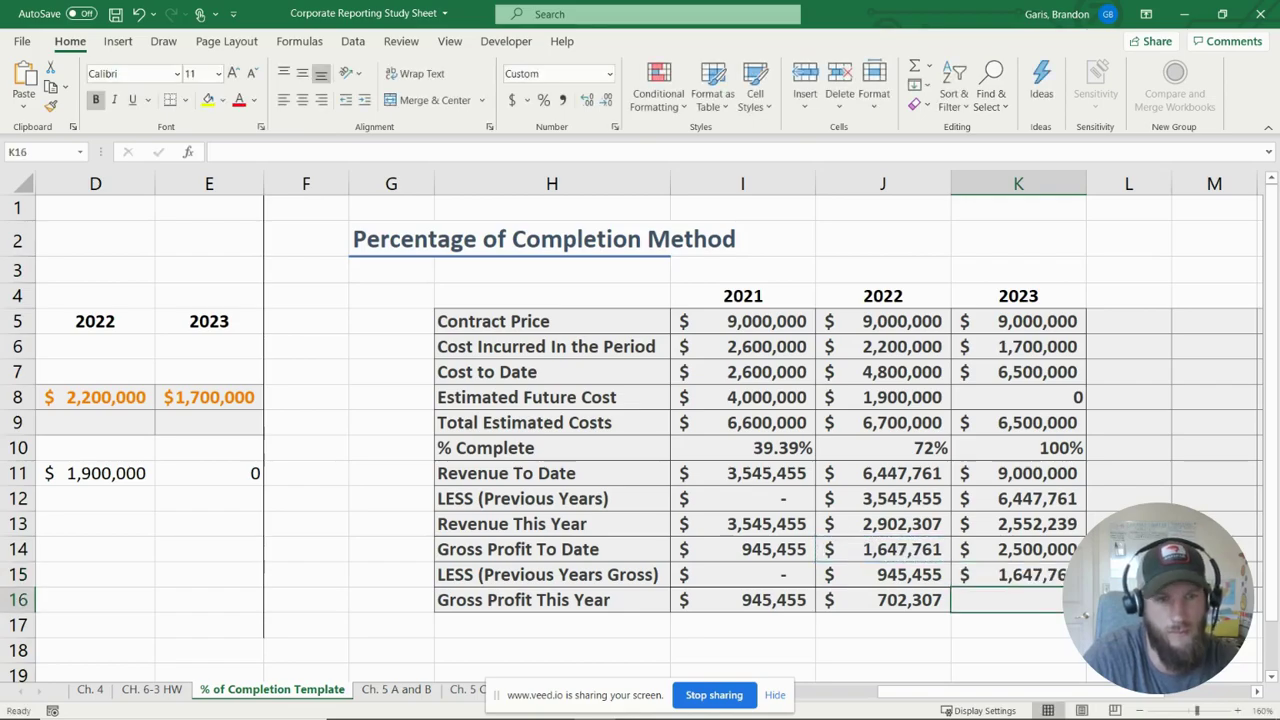
Calculate the 2023 Gross Profit This Year by subtracting the 2022 Gross Profit To Date from the 2023 figure, =K14-J14.
text(=)
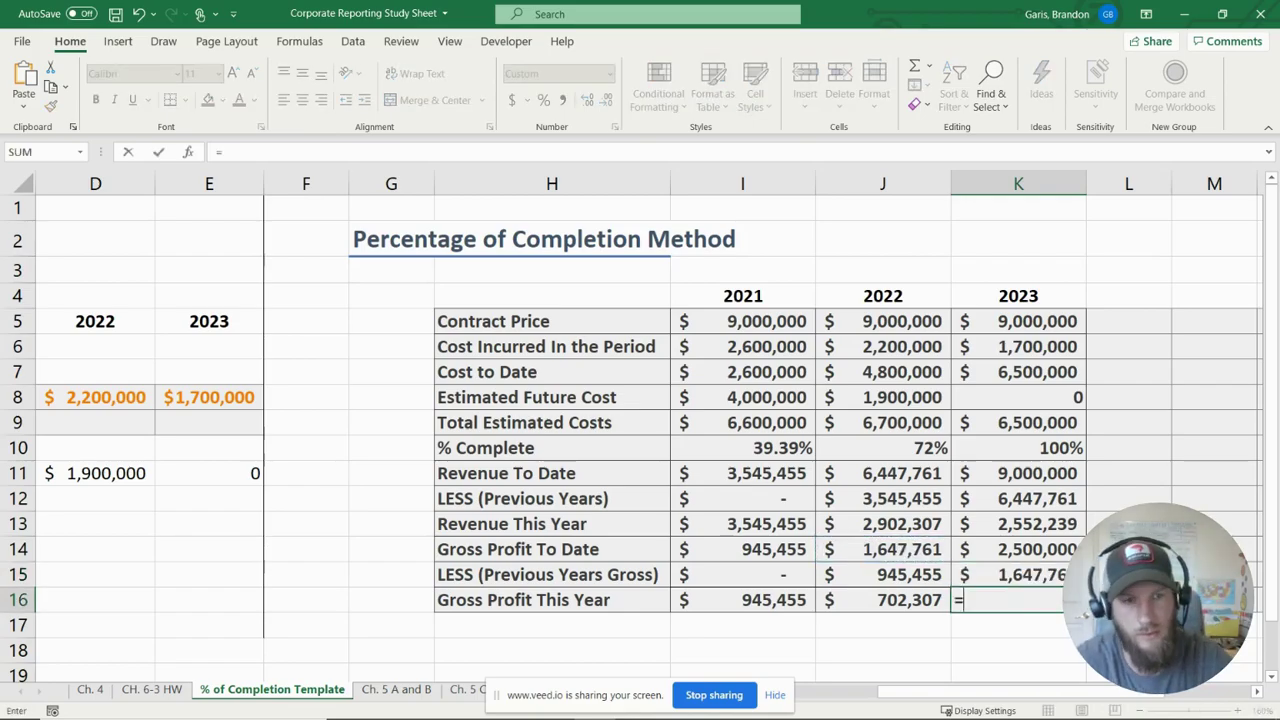
click(1036, 549)
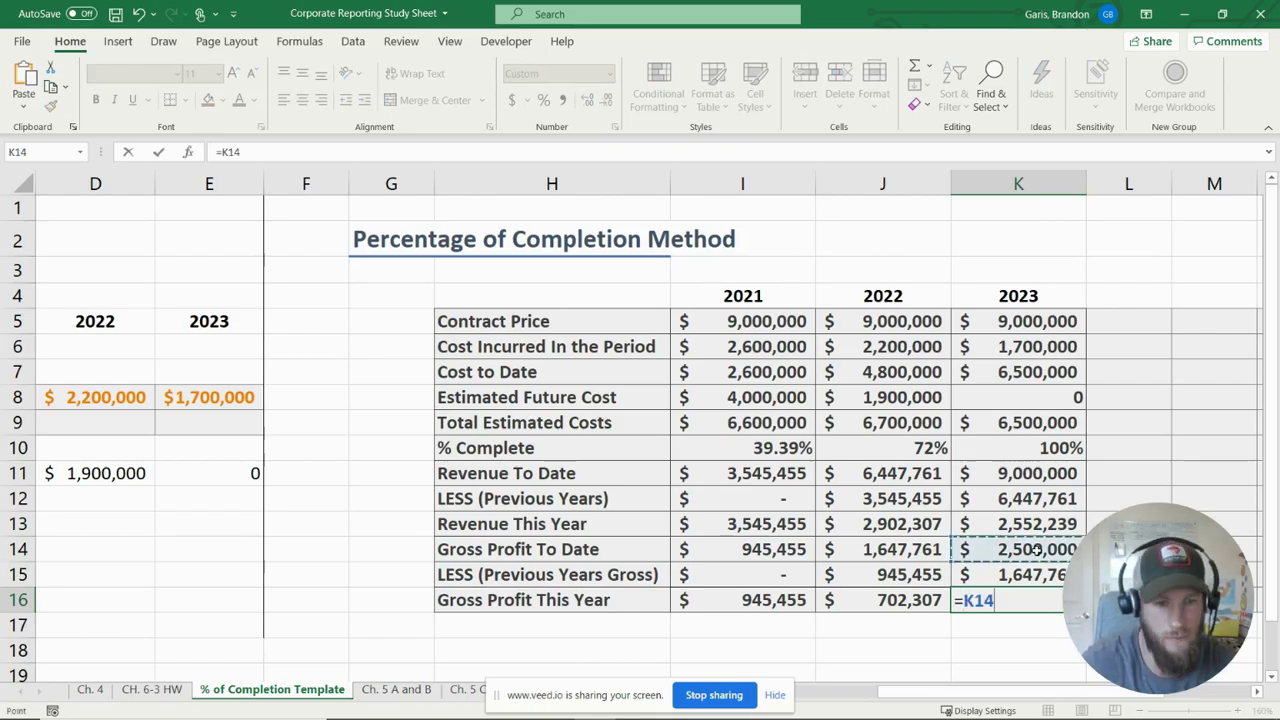
text(-)
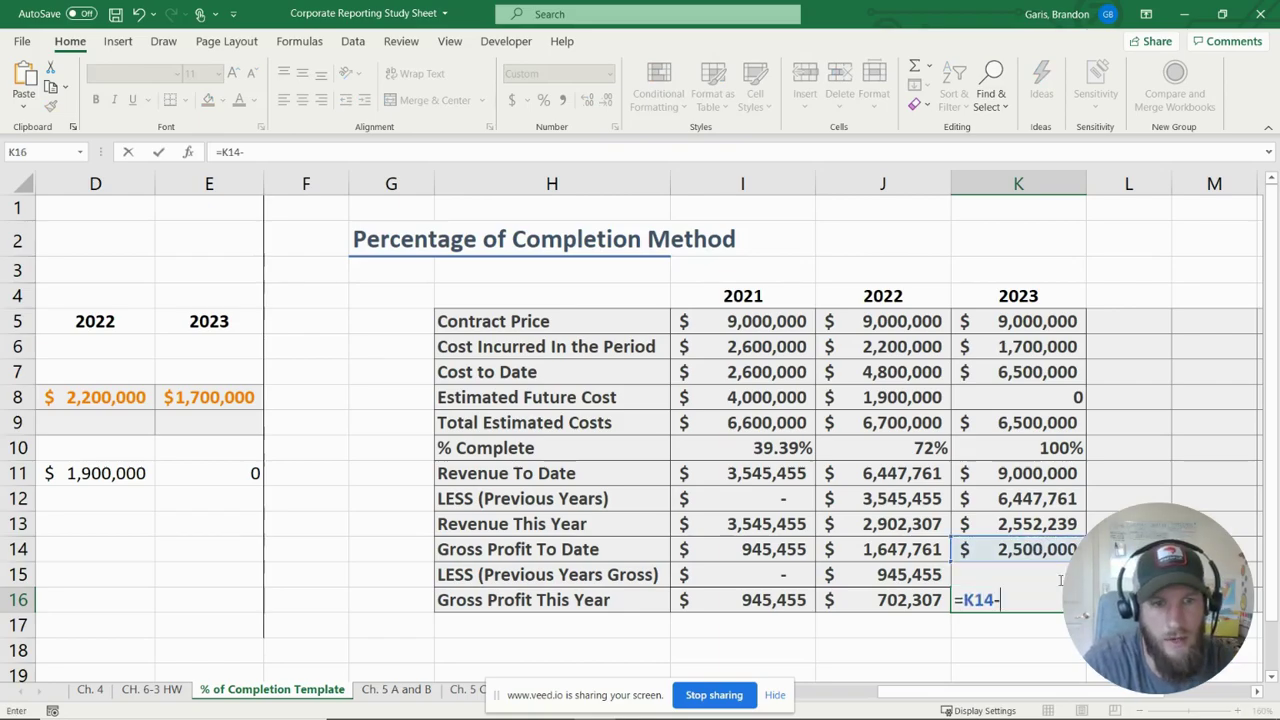
click(925, 550)
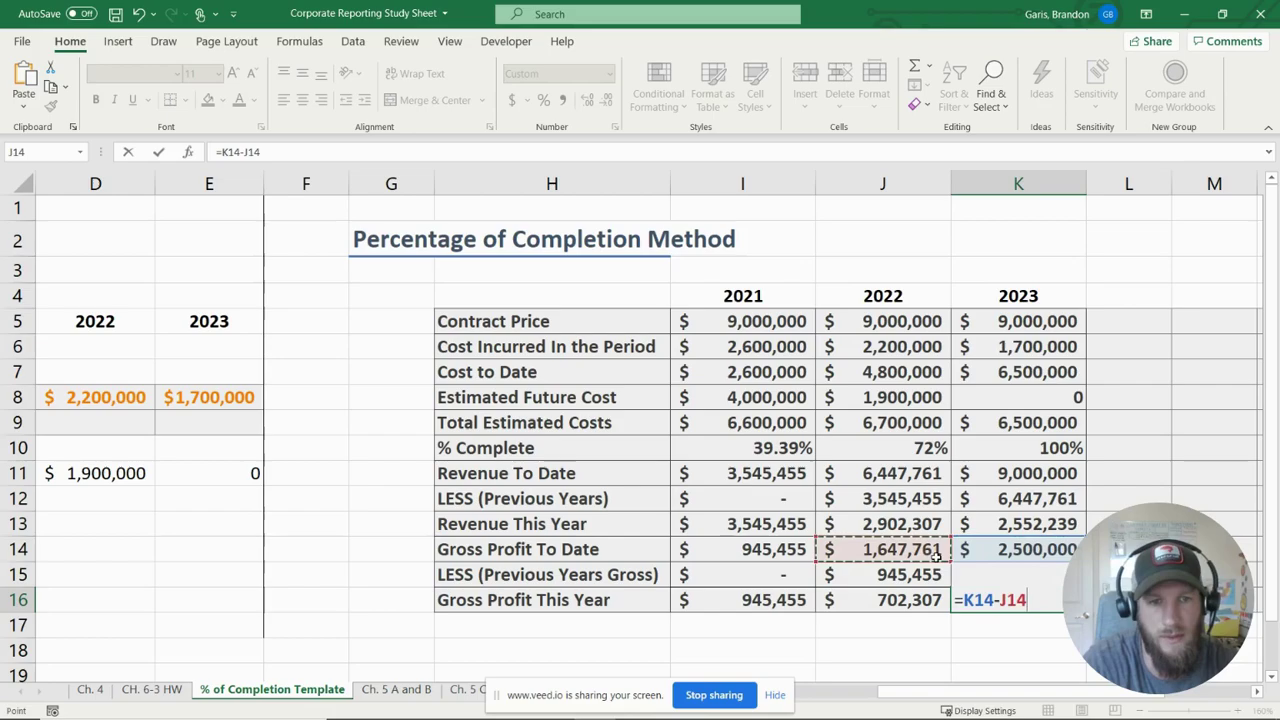
key(Return)
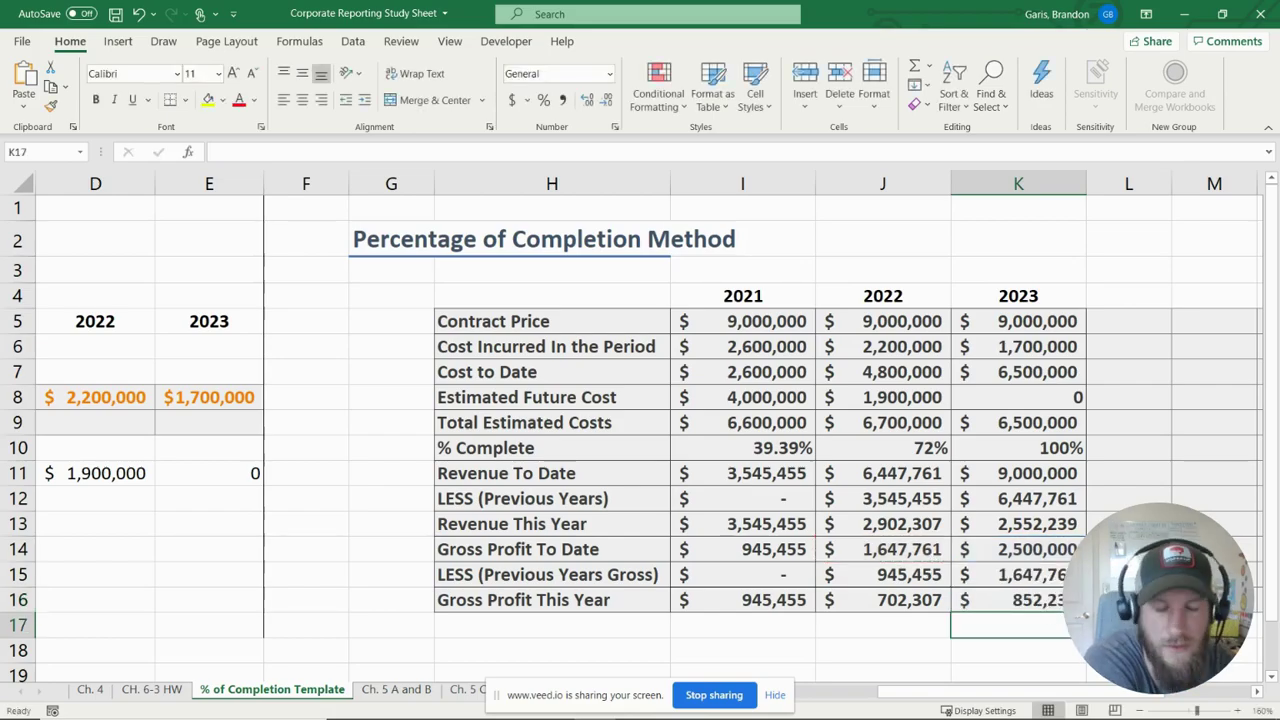
Total the Revenue This Year row for 2021 to 2023 in L13 with =SUM(I13:K13), and autofit column L.
click(1129, 600)
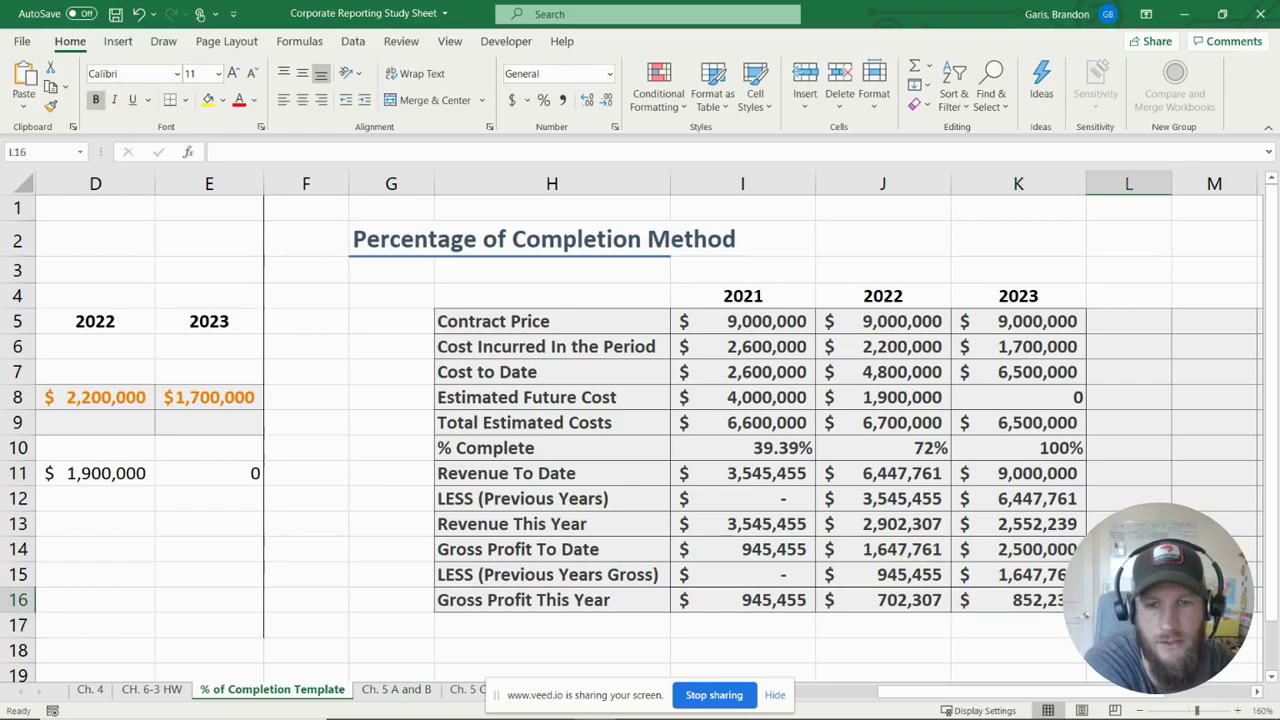
click(1214, 448)
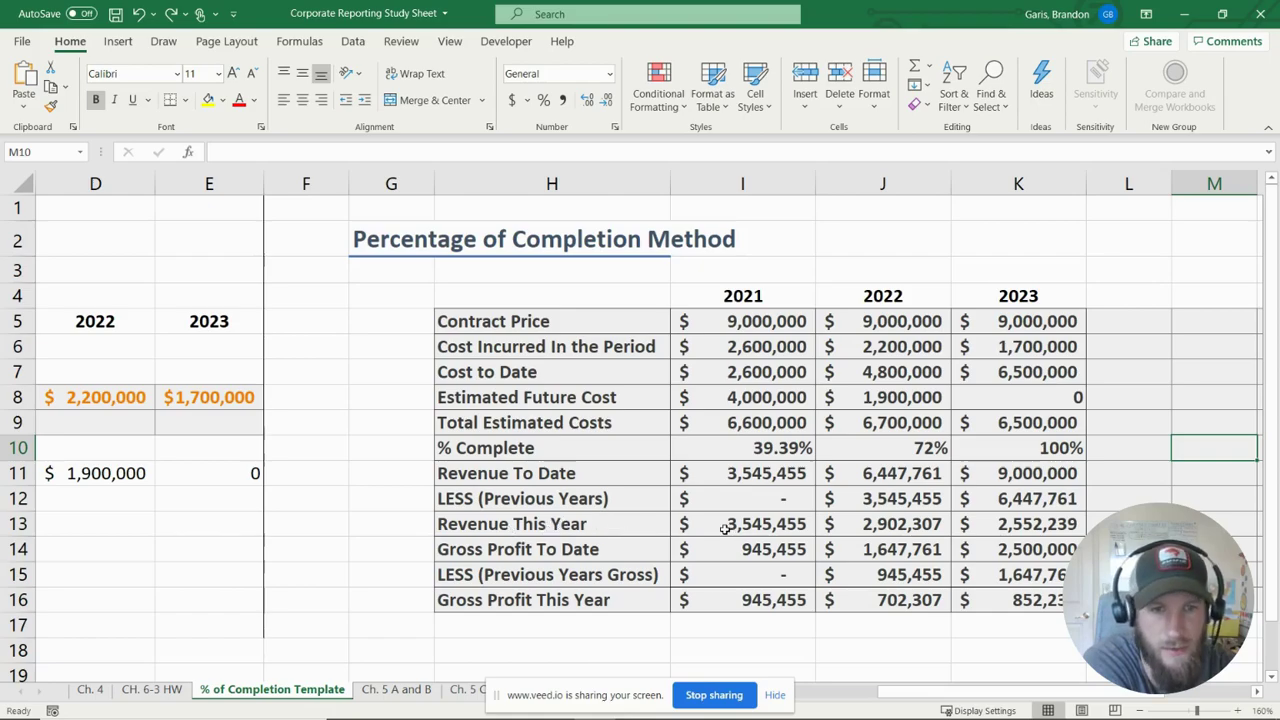
drag(745, 530, 1110, 530)
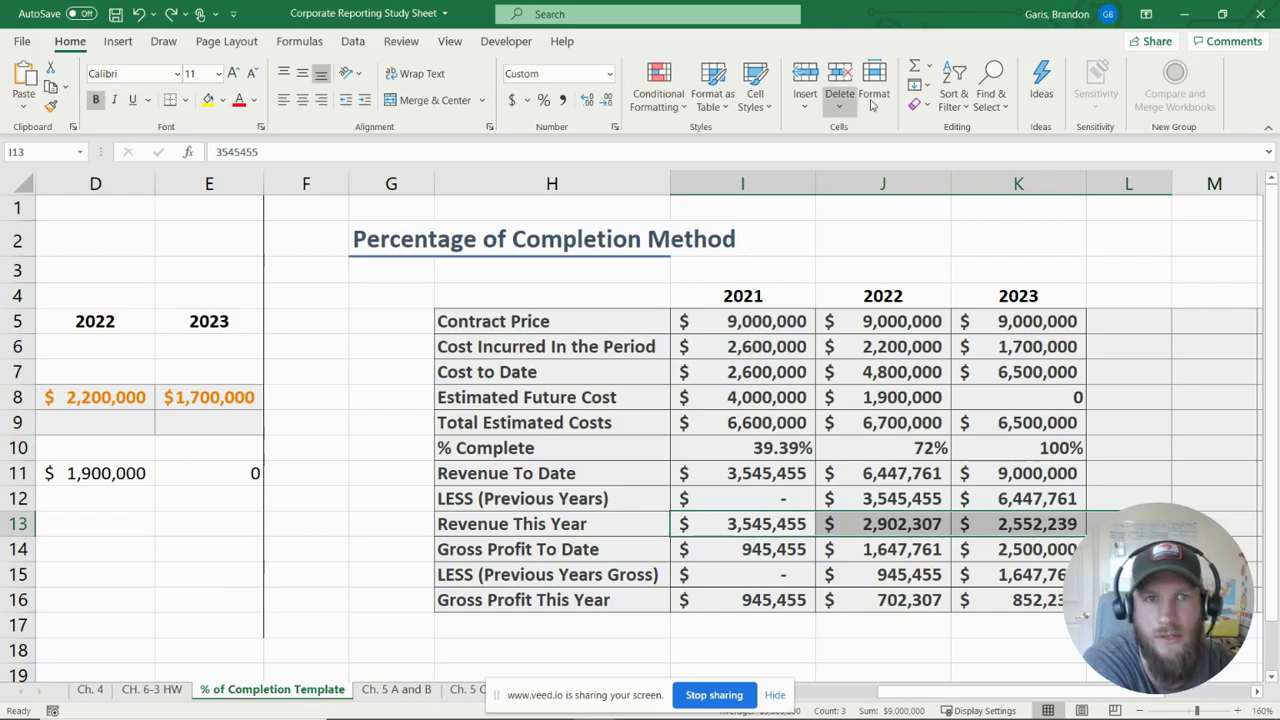
double_click(1172, 184)
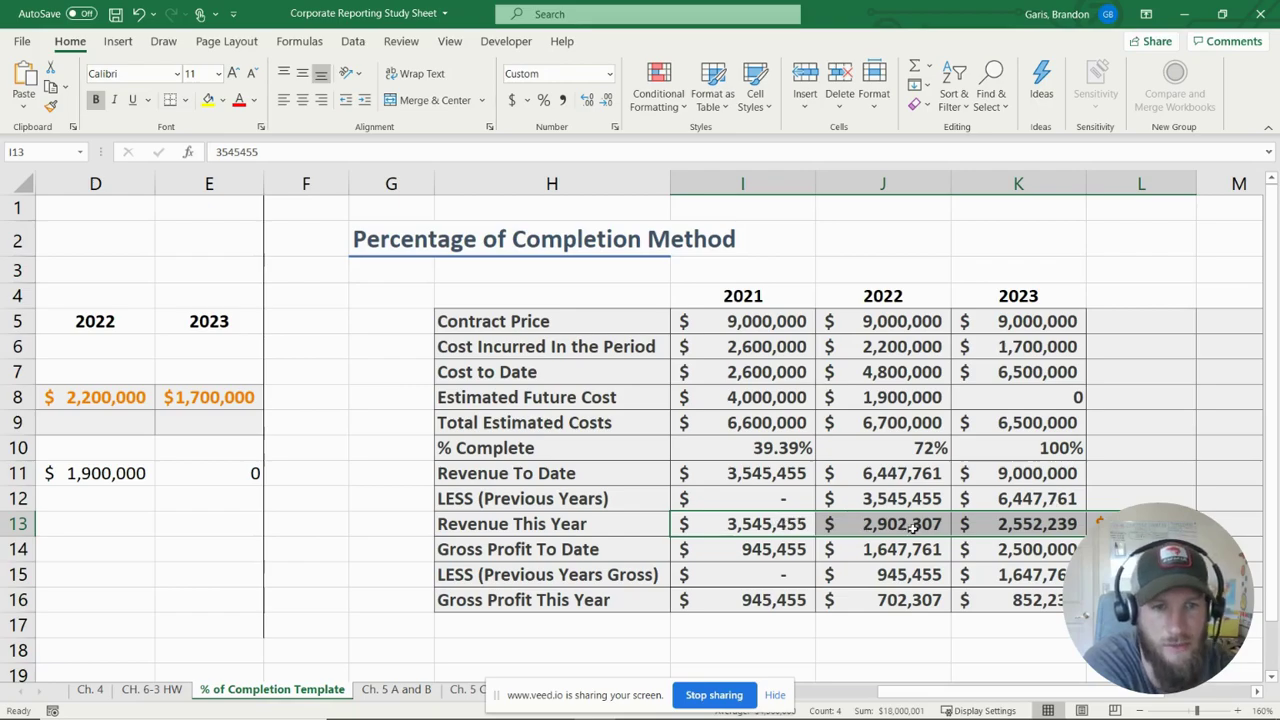
Clear the Revenue This Year total from cell L13.
click(1098, 521)
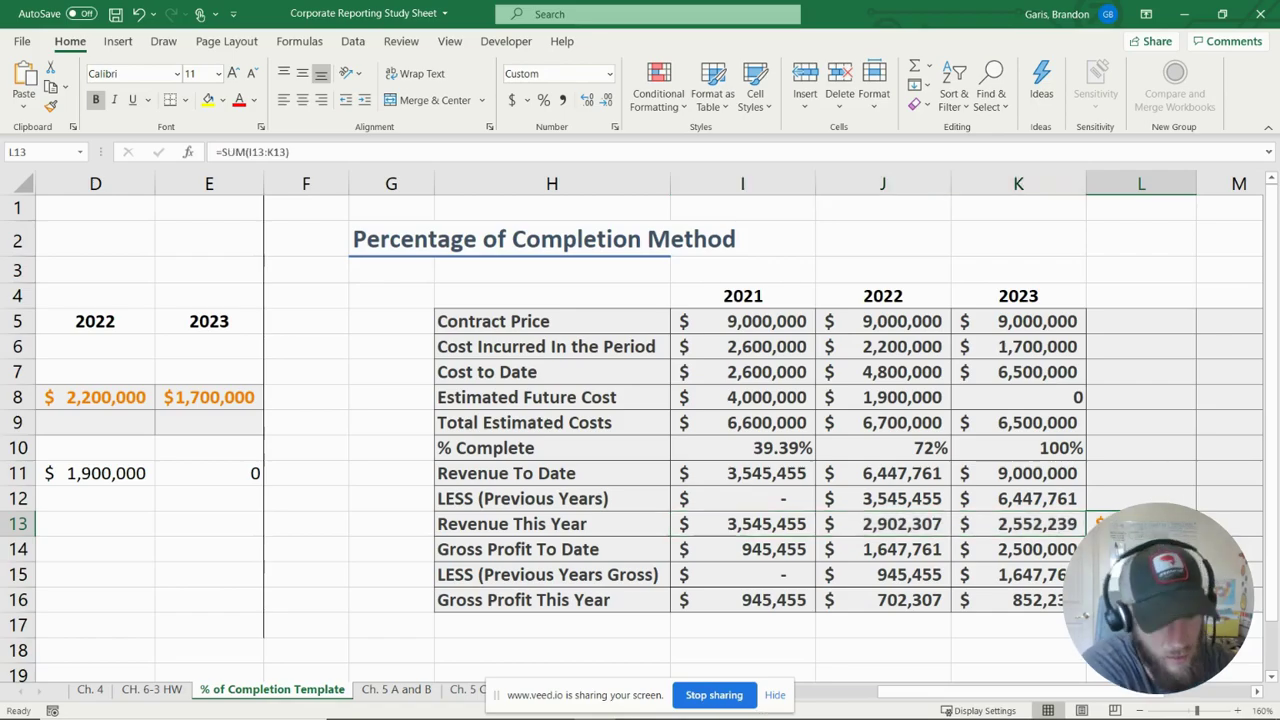
click(1141, 549)
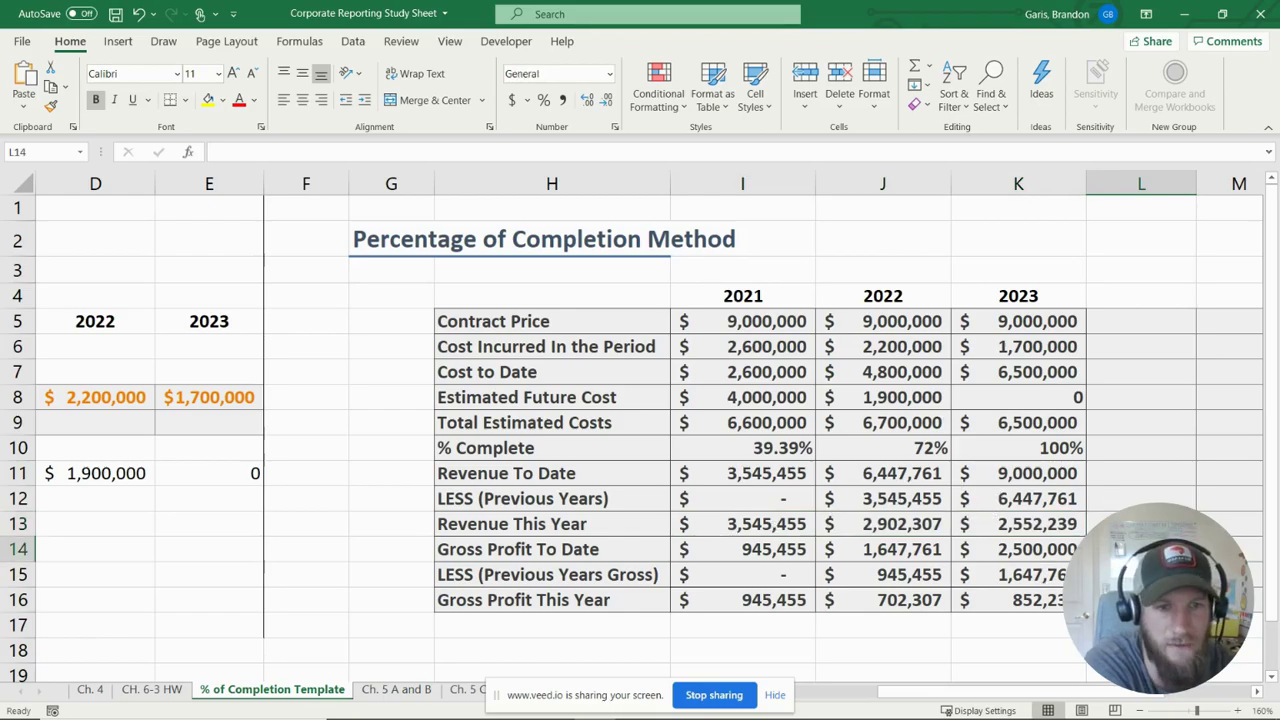
click(1141, 600)
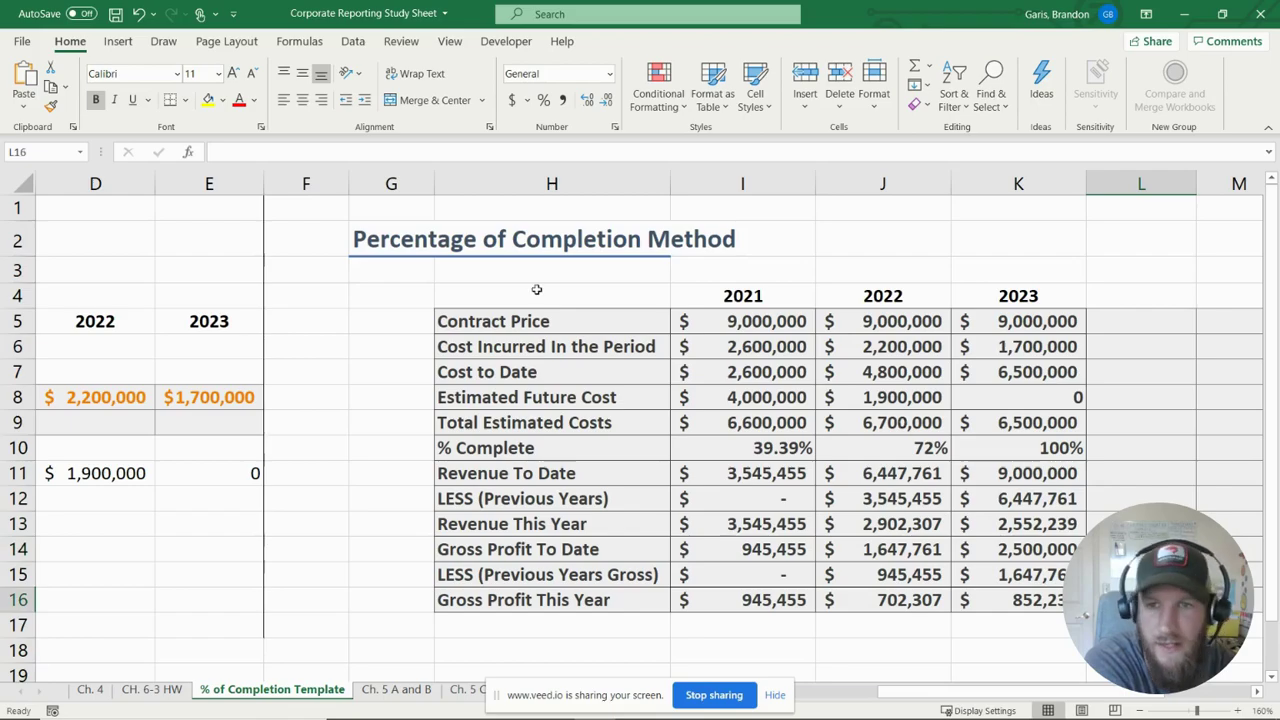